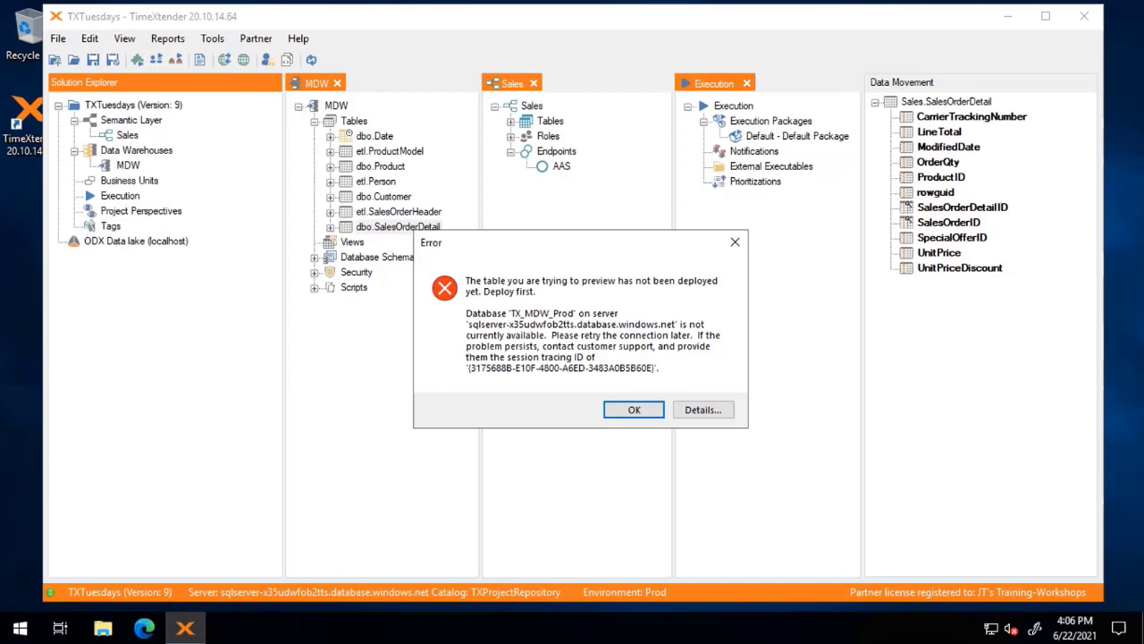
- Dismiss the error, maximize the TimeXtender window, and preview the dbo.SalesOrderDetail table again before closing the preview
click(634, 413)
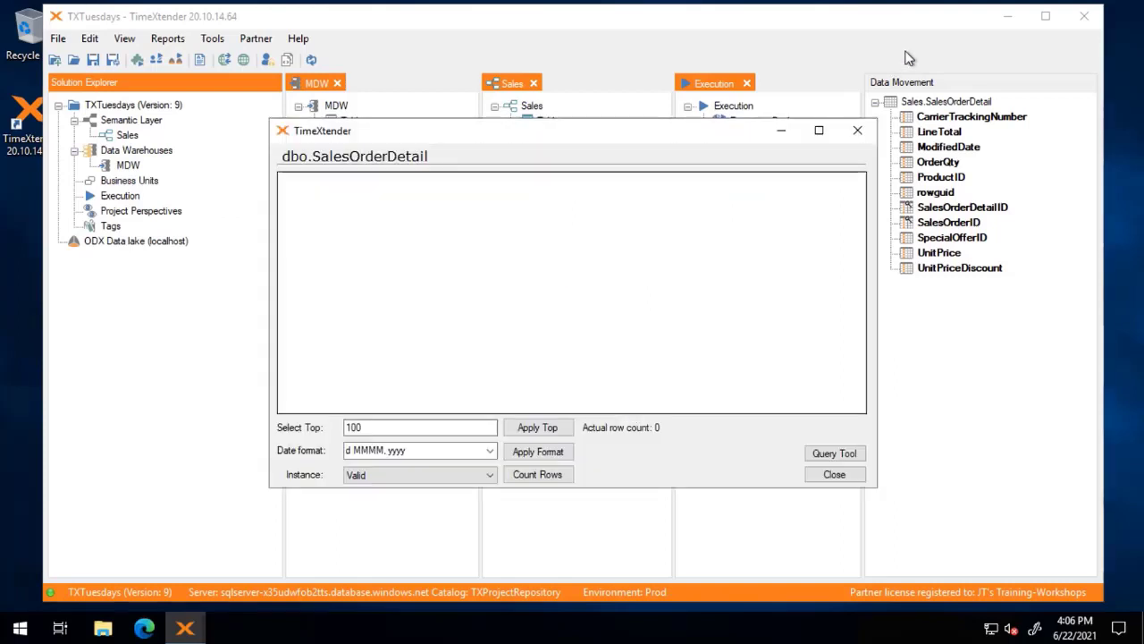
click(834, 474)
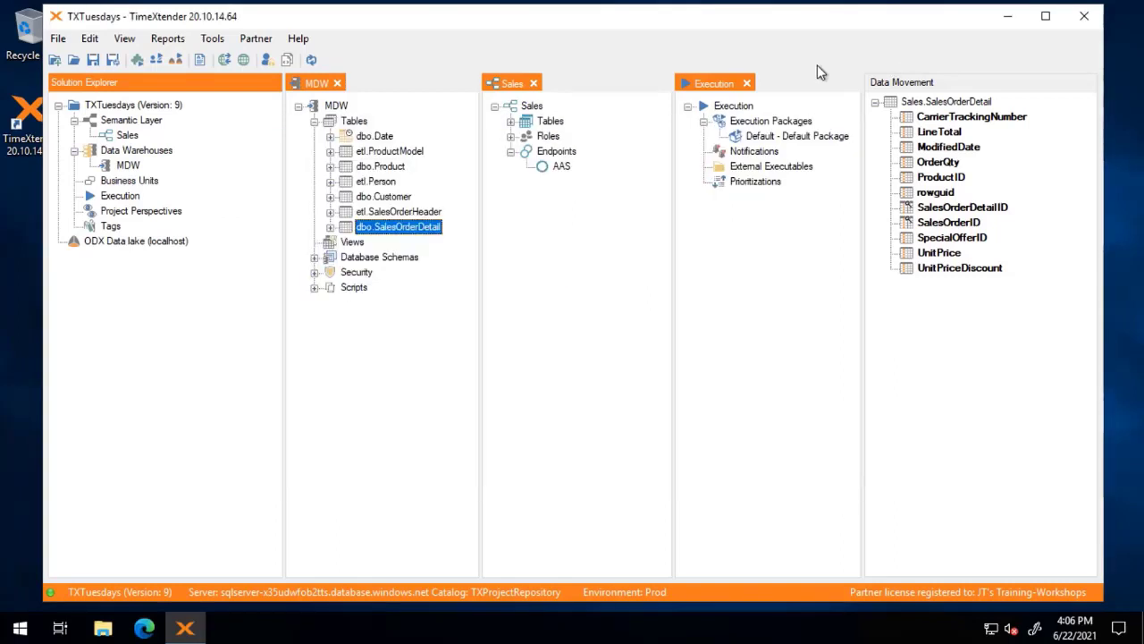
click(1042, 22)
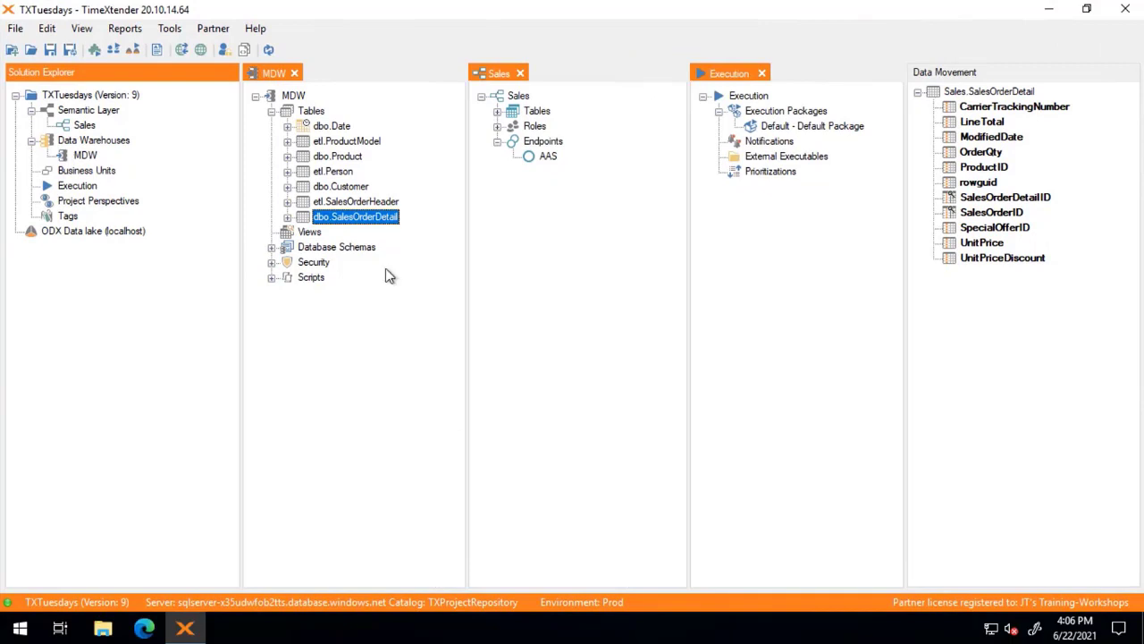
right_click(379, 217)
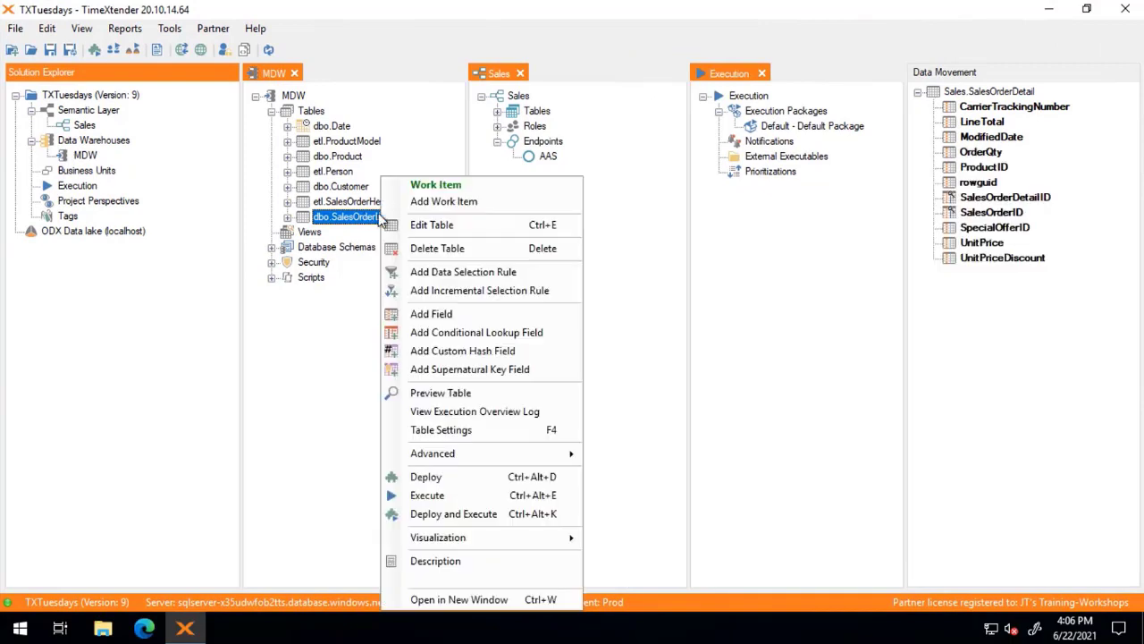
click(445, 394)
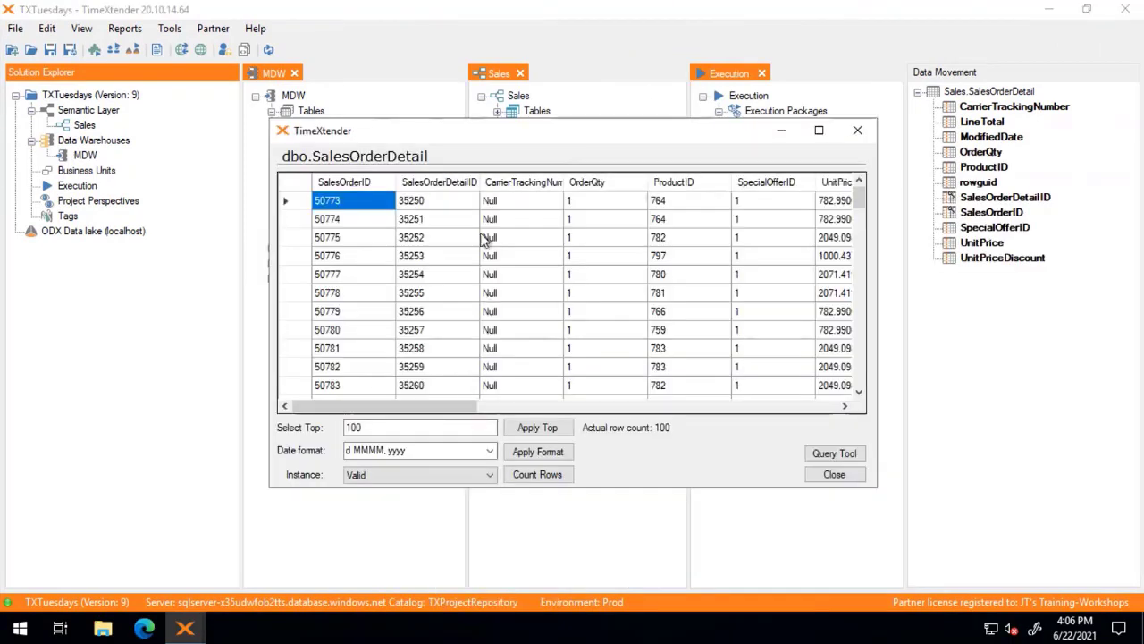
click(834, 475)
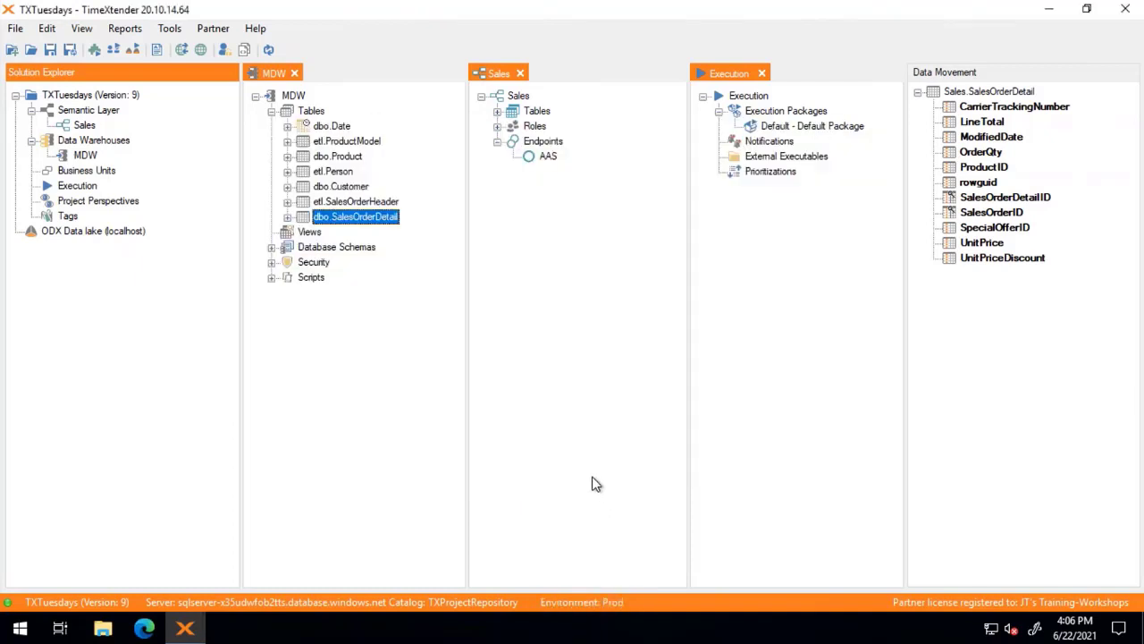
- Close the open Execution, Sales and MDW views of the TXTuesdays project
click(579, 324)
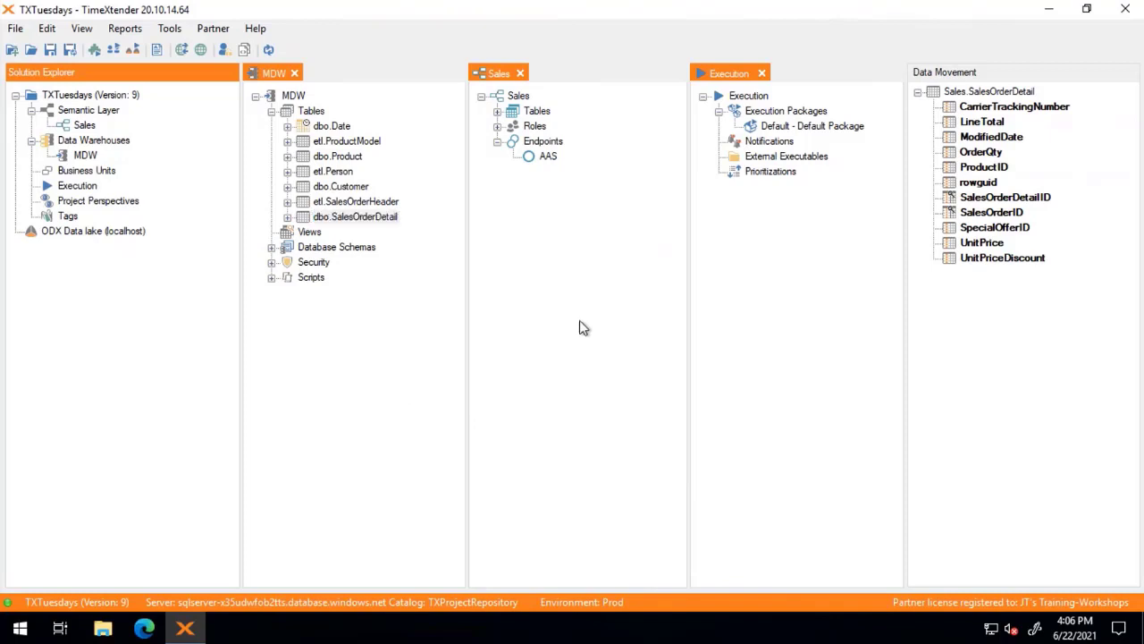
click(762, 74)
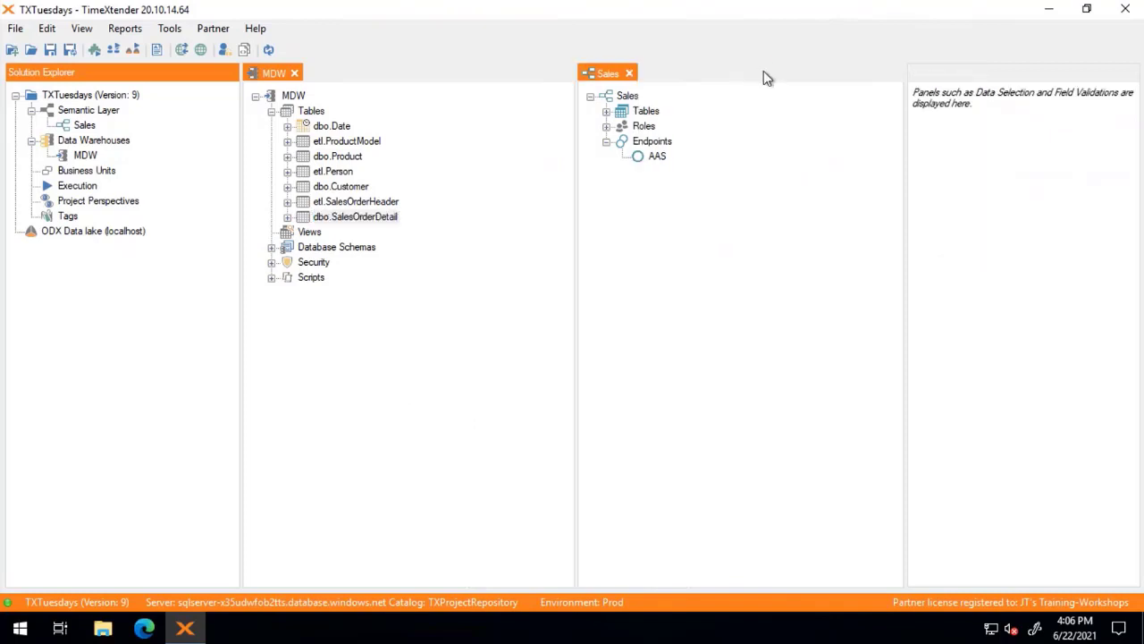
click(630, 75)
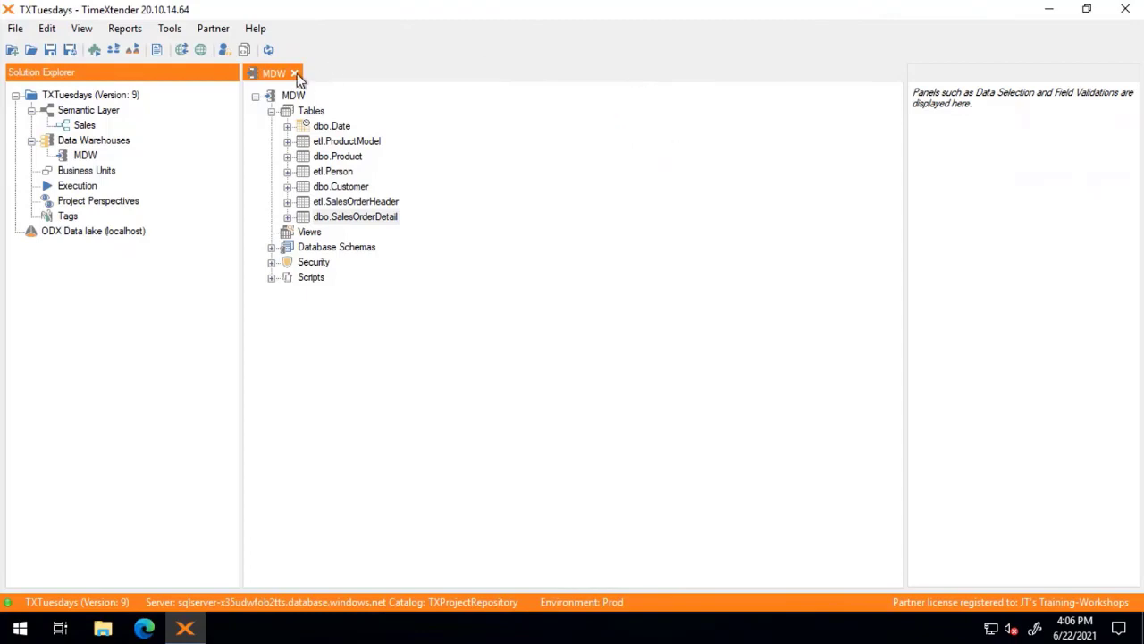
click(294, 74)
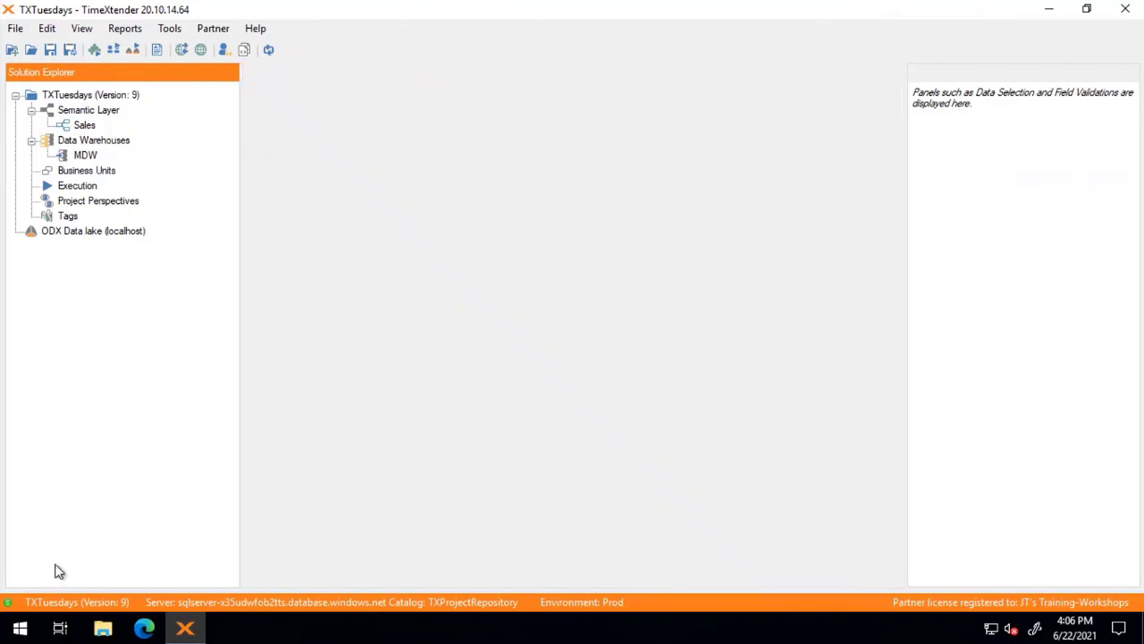
- Switch to Computer Management, maximize it, and open the local Users list with a wider Name column
right_click(21, 629)
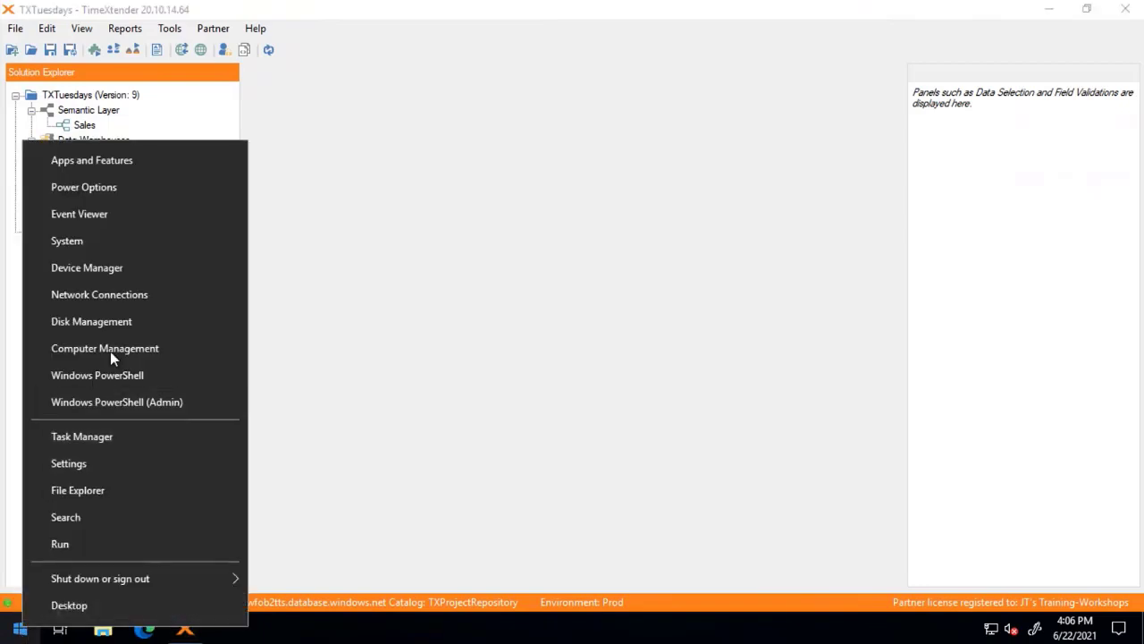
click(134, 347)
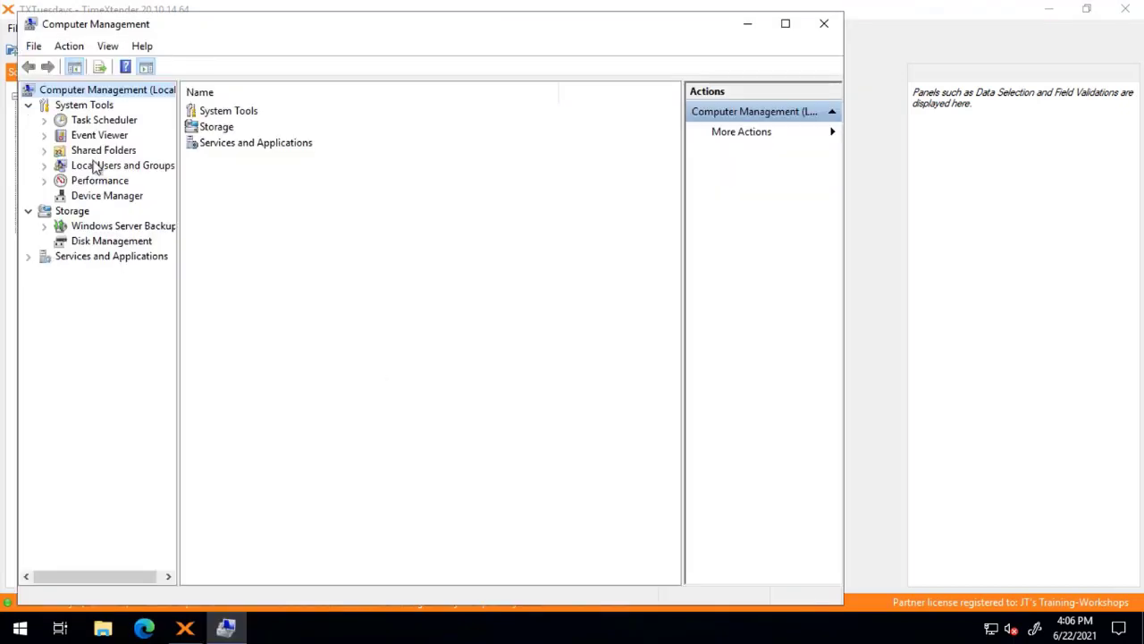
click(97, 167)
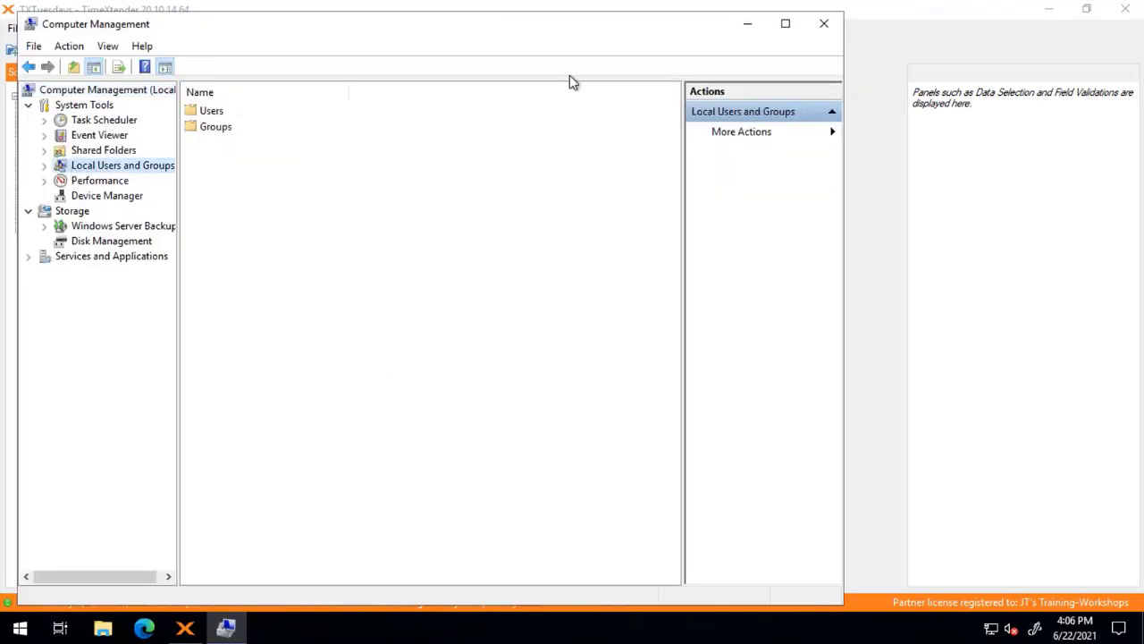
click(785, 23)
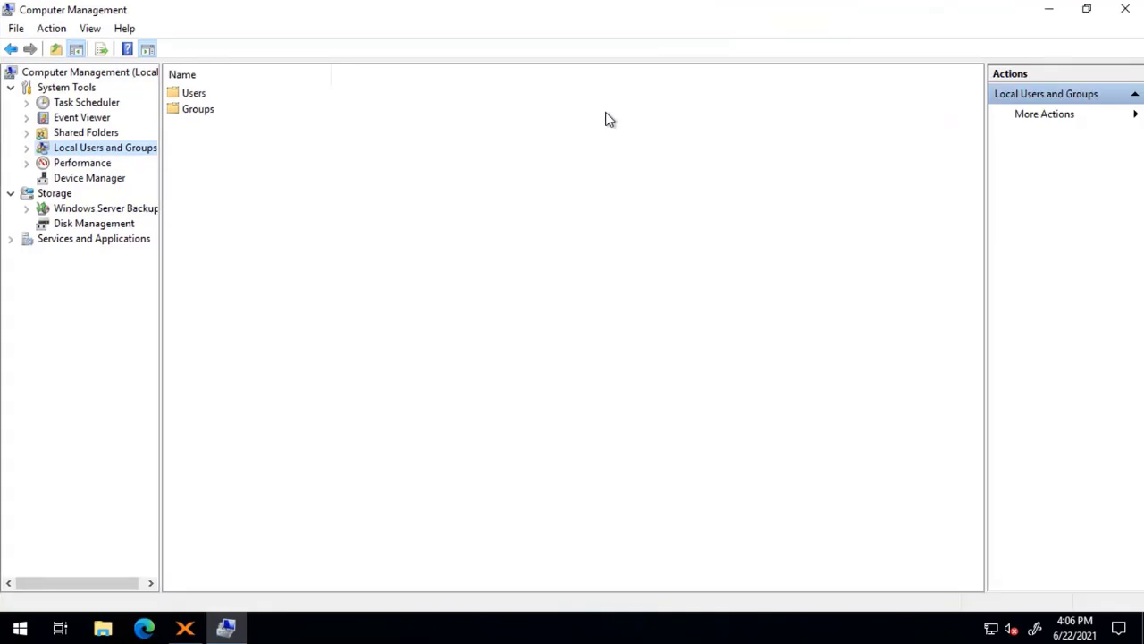
click(27, 150)
click(80, 164)
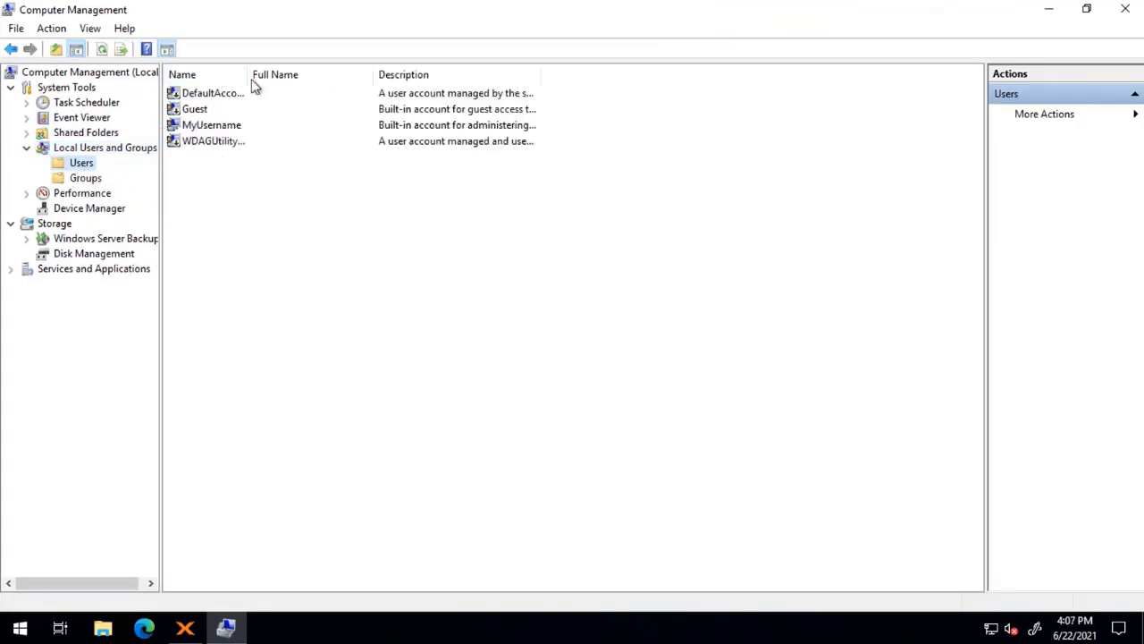
drag(246, 74, 284, 75)
- Start a new local user with the user name TXProdService
right_click(78, 170)
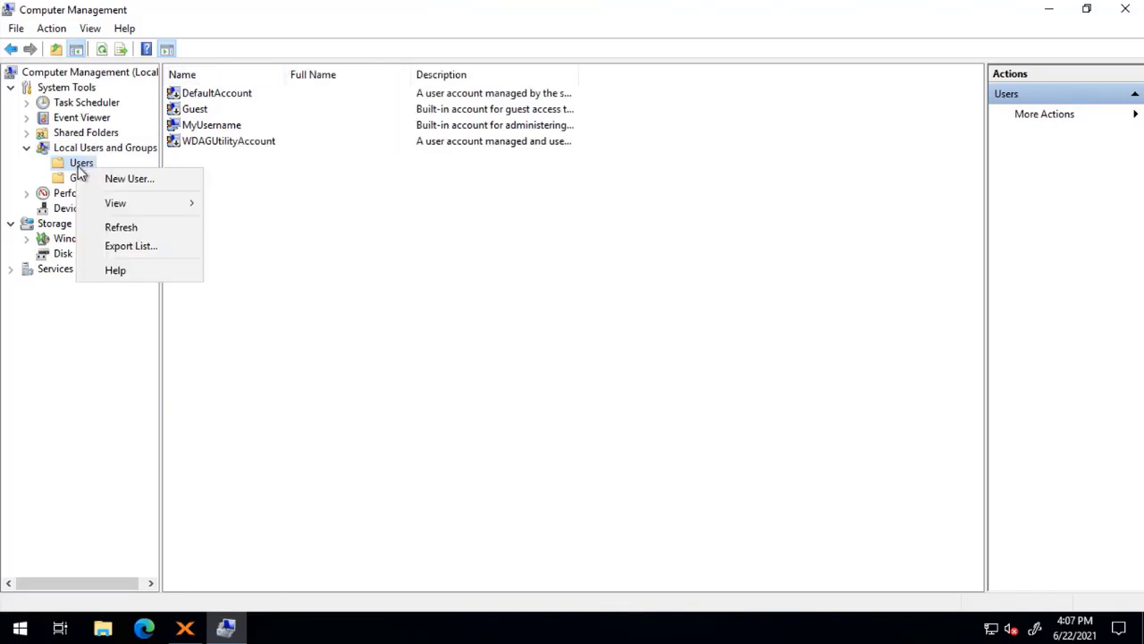
click(127, 180)
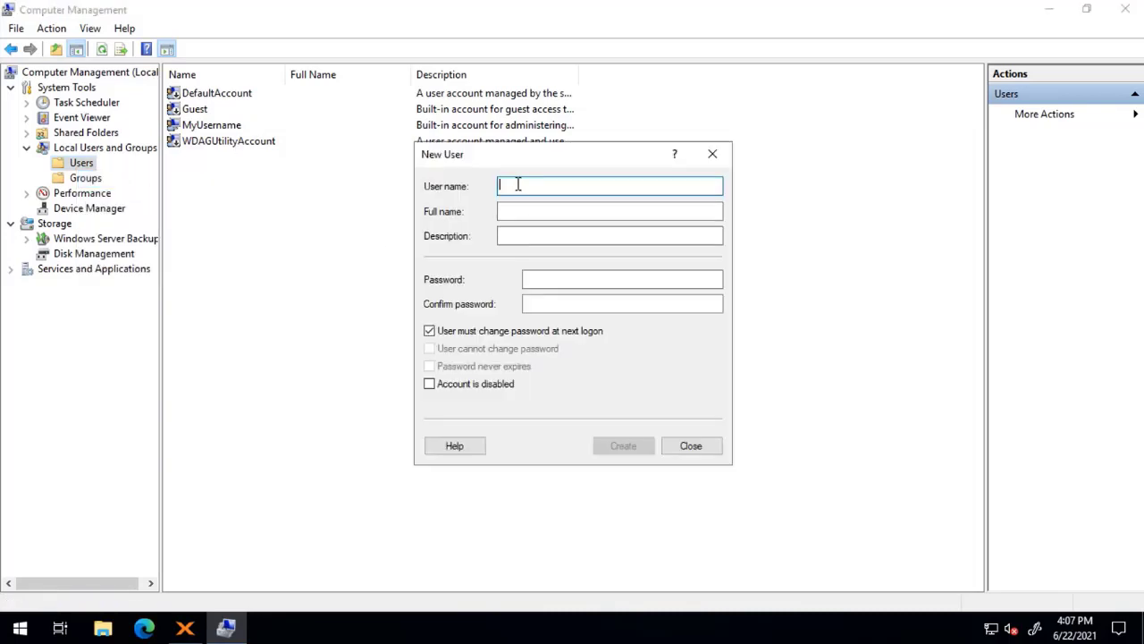
text(TXProd)
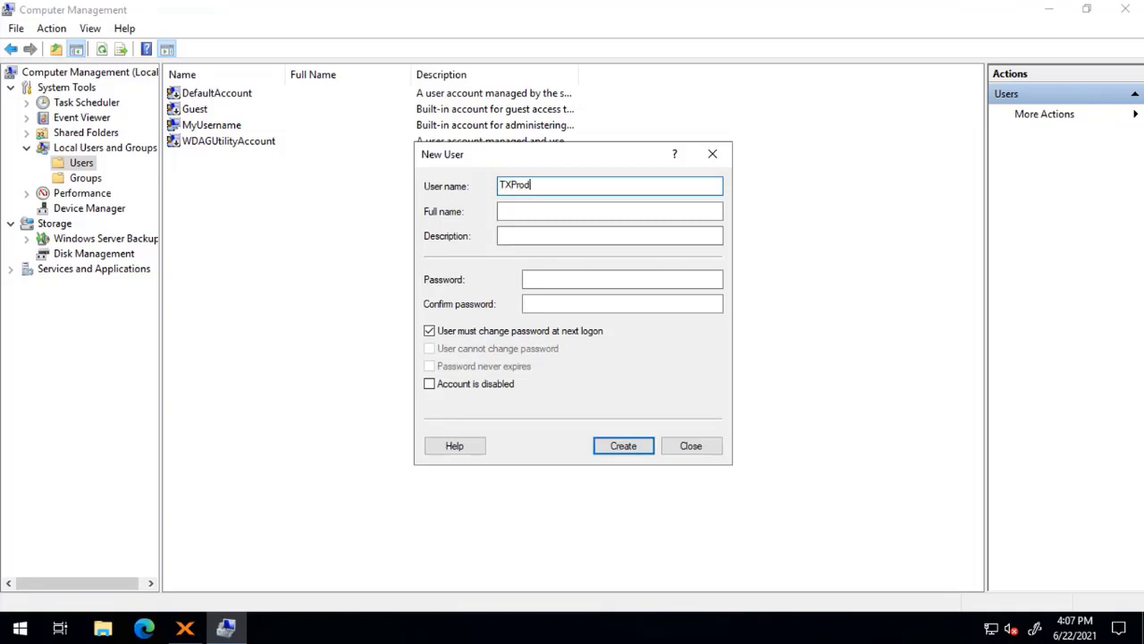
text(Service)
click(528, 235)
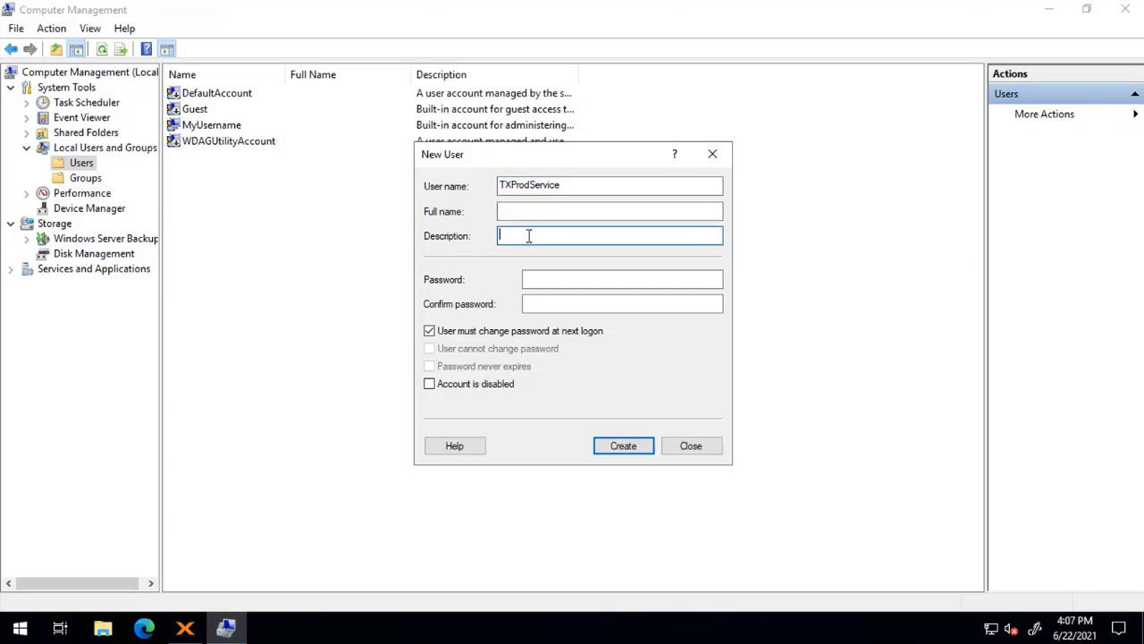
- Enter the account password for the new user and repeat it in the confirmation field
click(566, 279)
text(••••••)
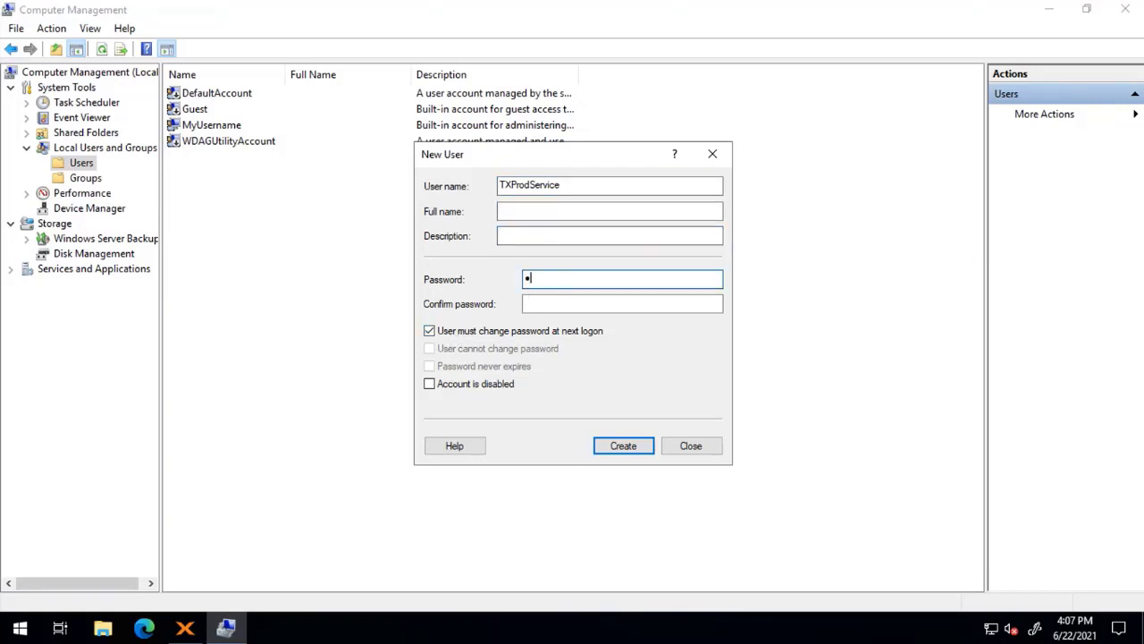
text(•••••••)
key(Tab)
text(••••)
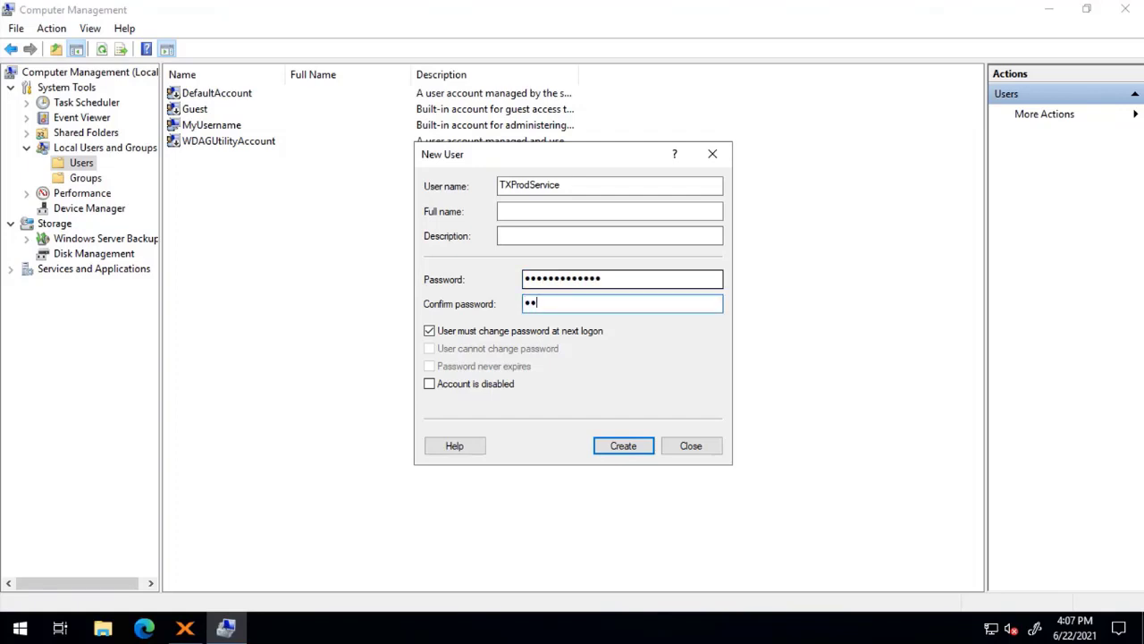
key(BackSpace)
key(BackSpace)
key(BackSpace)
key(BackSpace)
text(•••••••••••••)
key(Tab)
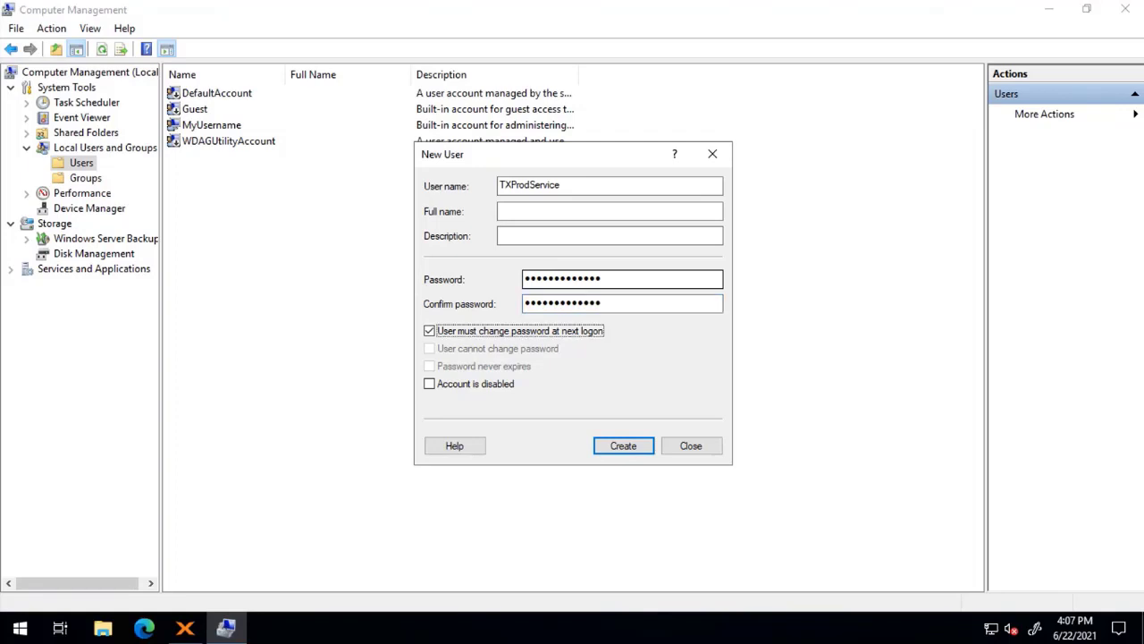
- Disable the password change at next logon, enable User cannot change password and Password never expires, and create the TXProdService user
click(429, 331)
click(429, 347)
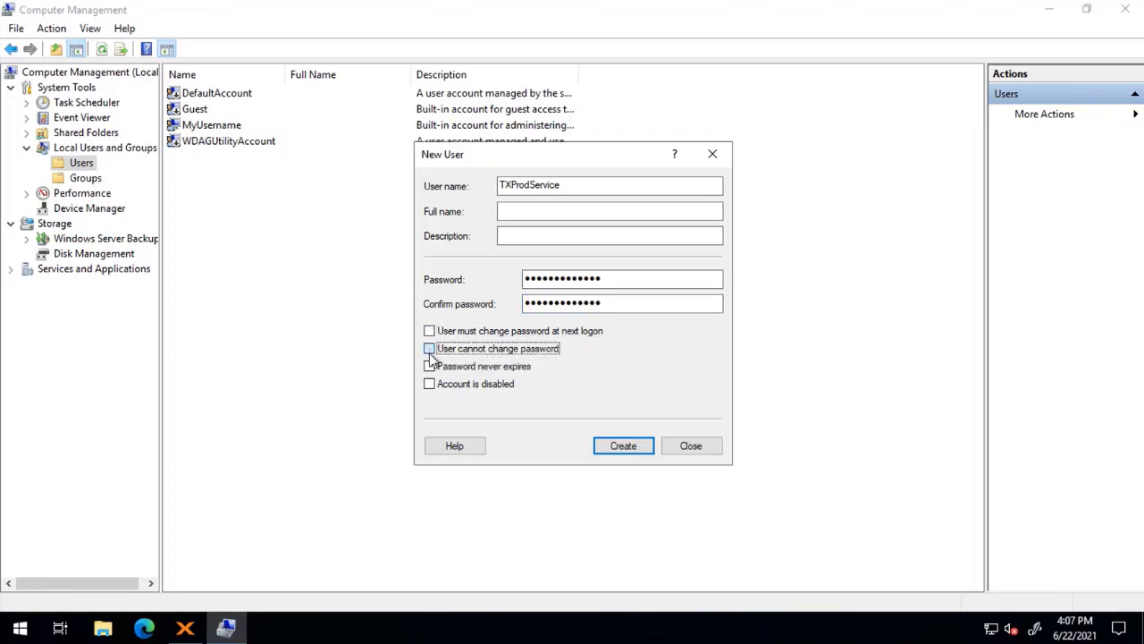
click(430, 365)
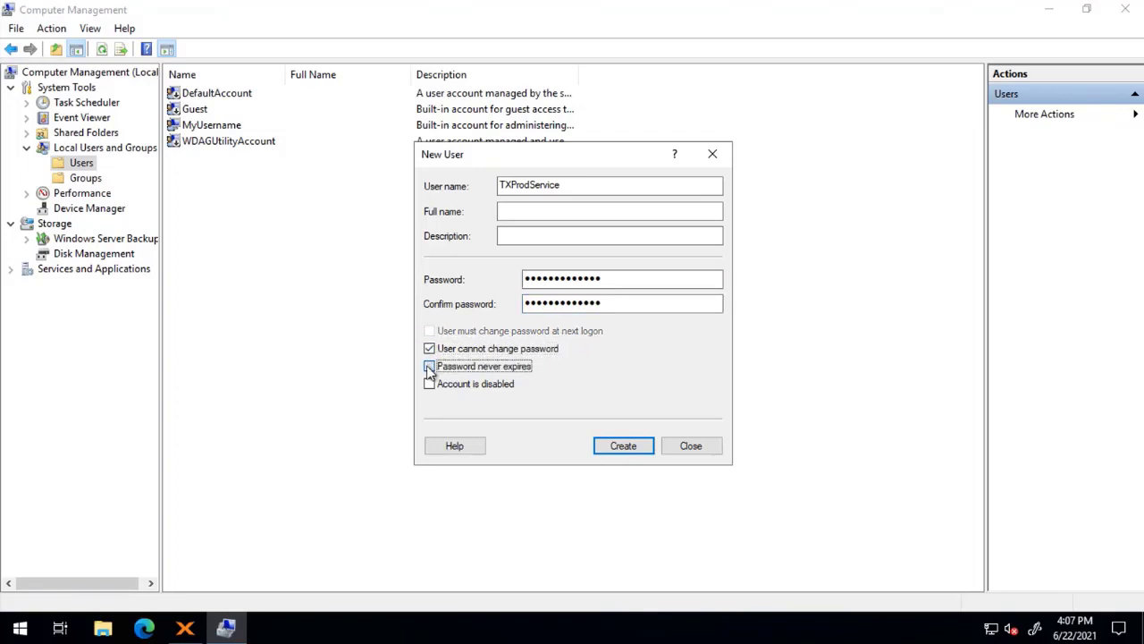
click(623, 446)
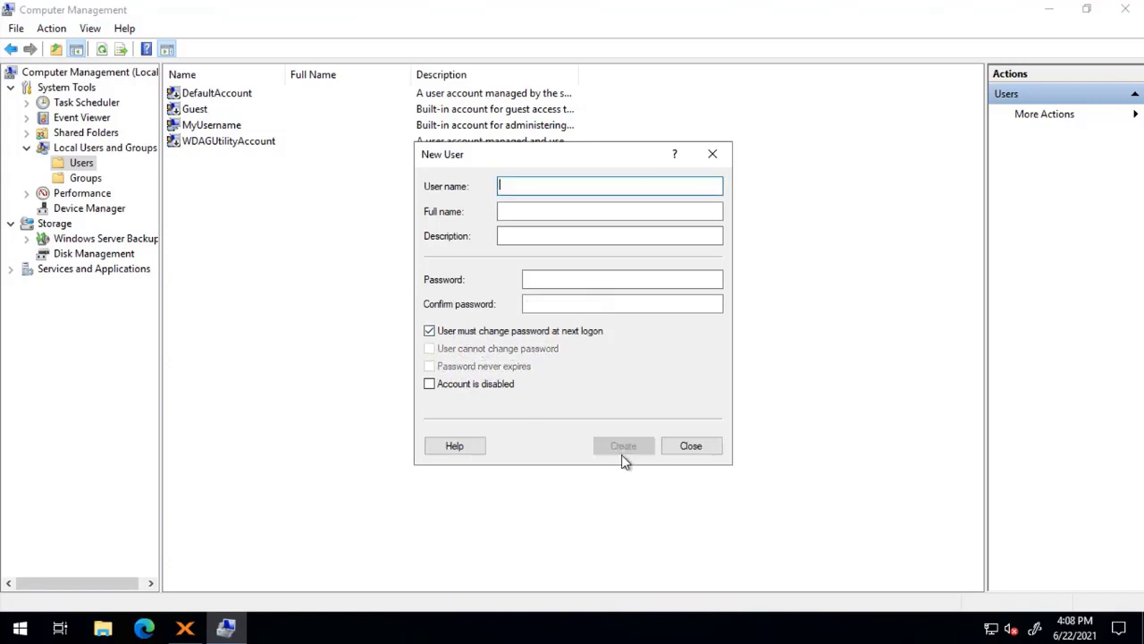
click(704, 447)
click(199, 144)
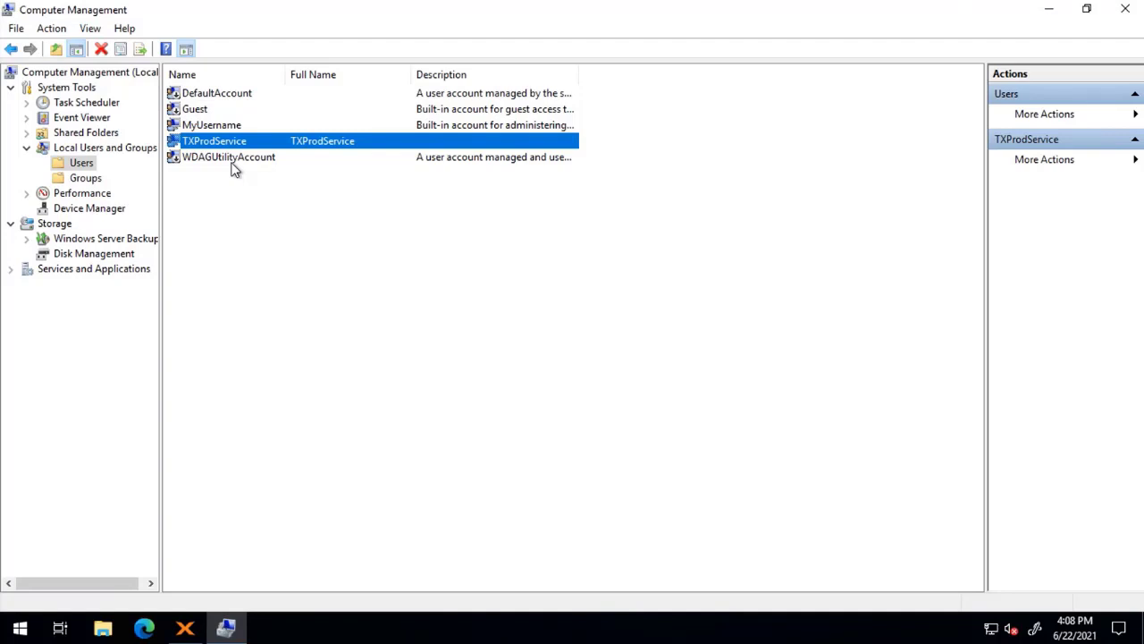
- Add the local user TXProdService to the Administrators group, save the membership, and close Computer Management
click(85, 178)
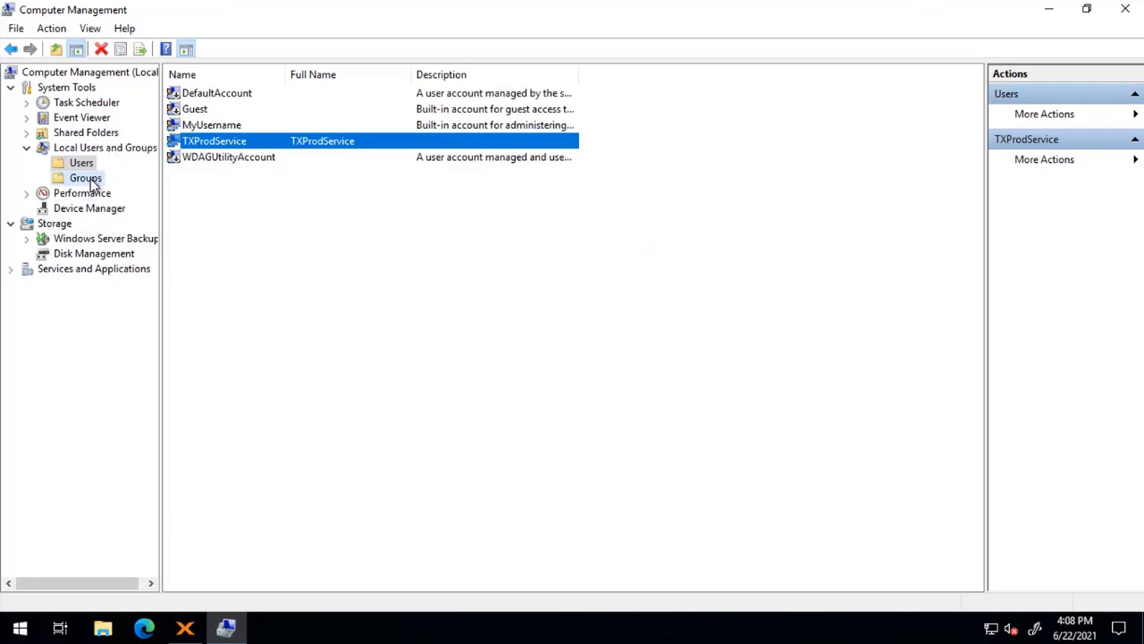
click(204, 111)
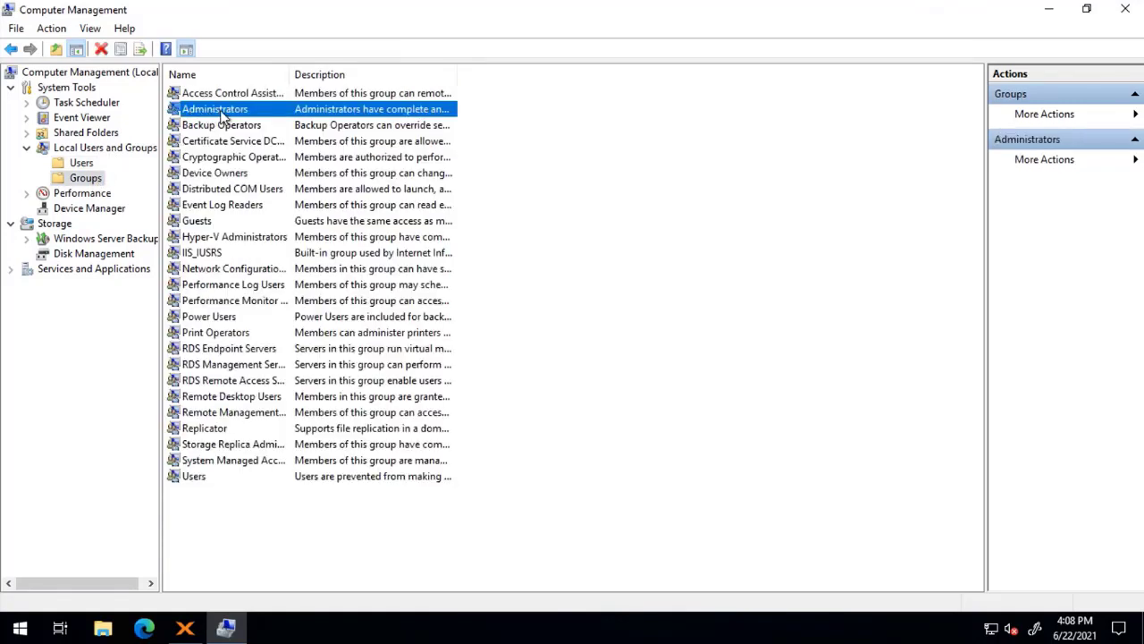
right_click(220, 111)
click(299, 119)
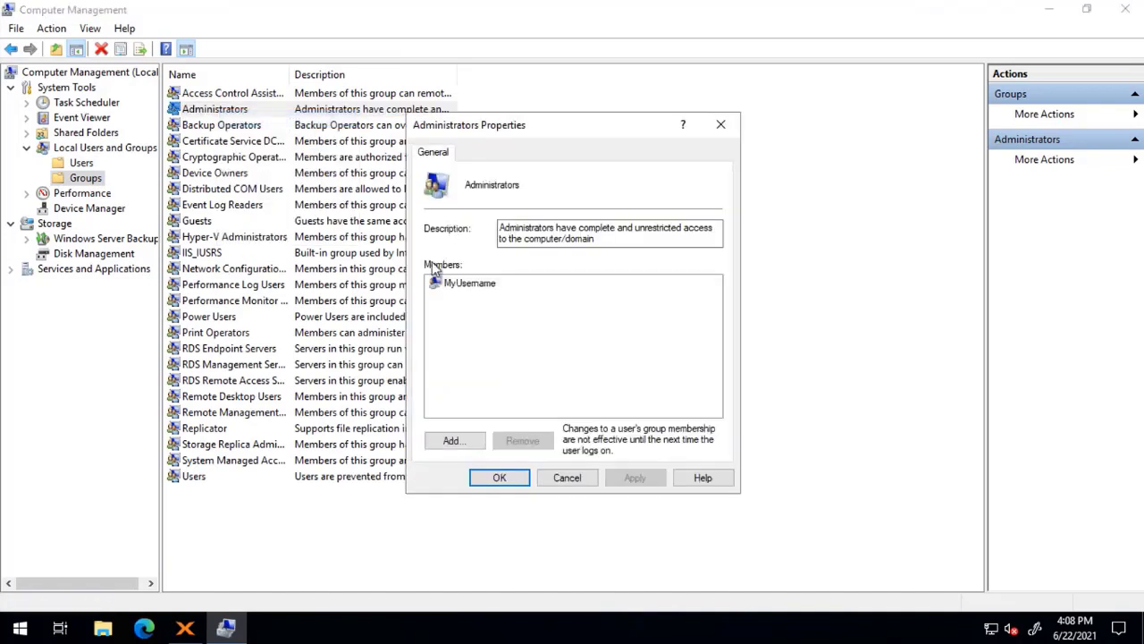
click(463, 446)
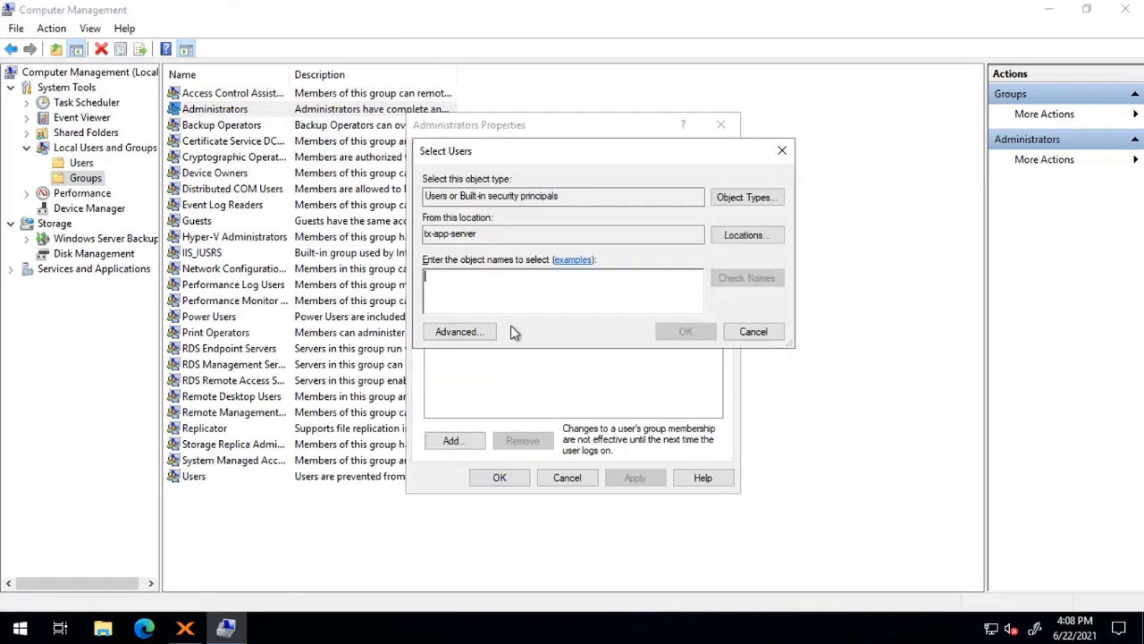
text(TXPR)
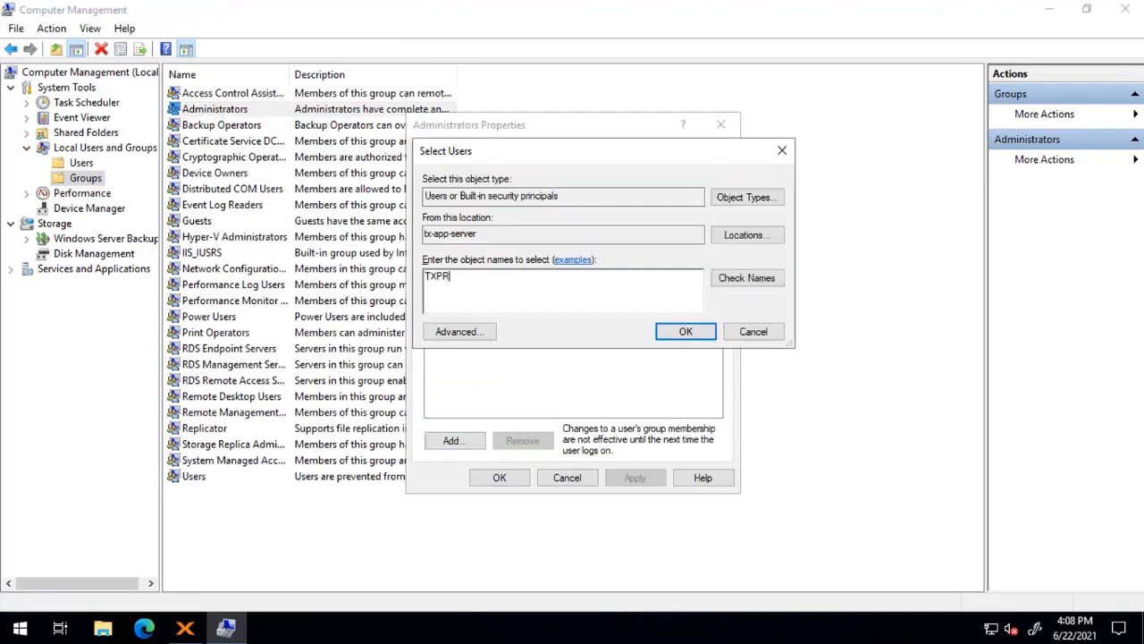
key(BackSpace)
text(rodService)
click(745, 279)
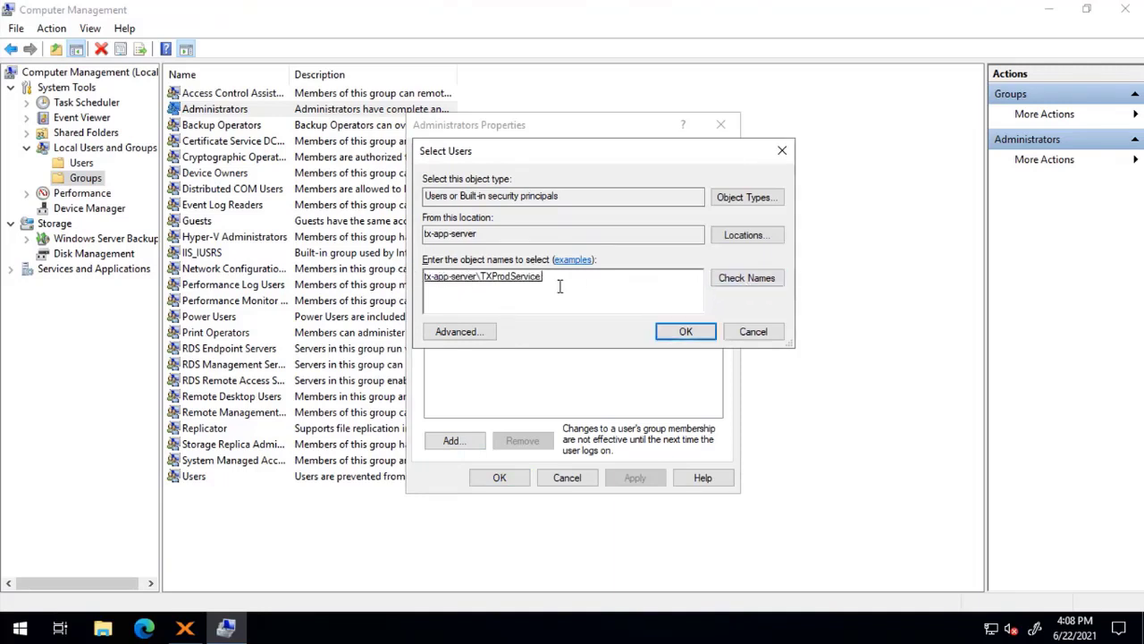
click(681, 333)
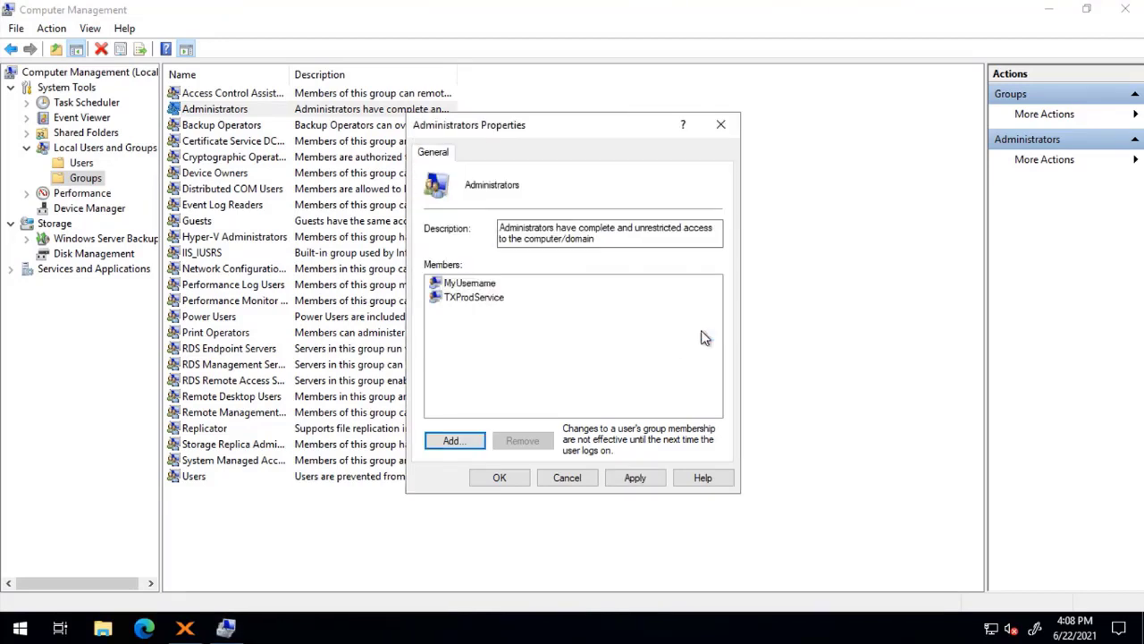
click(499, 477)
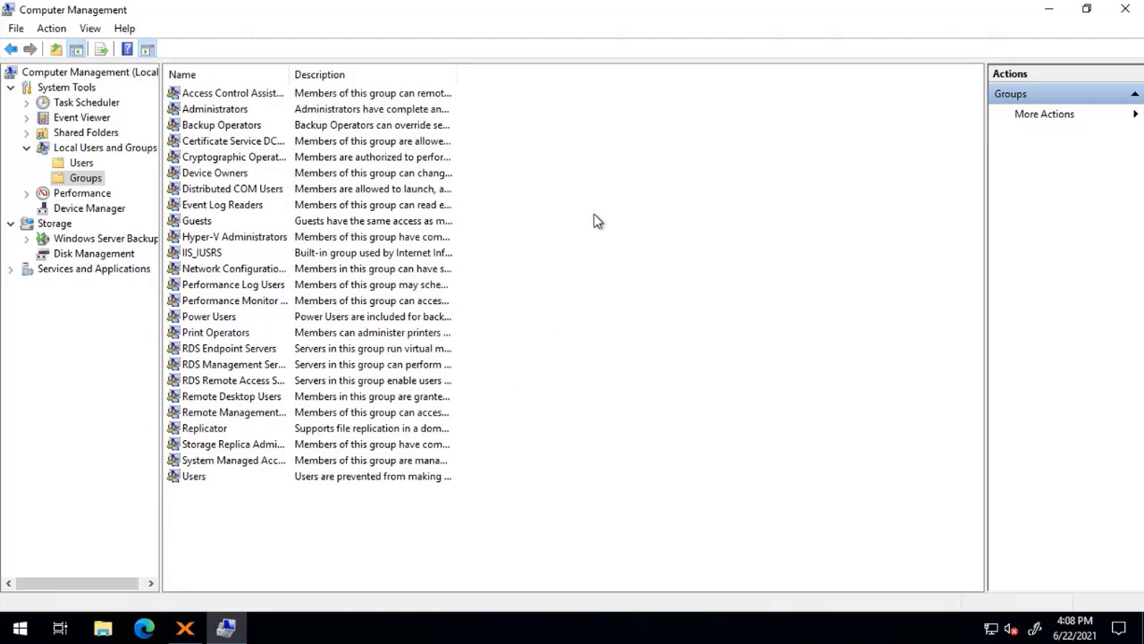
click(1126, 13)
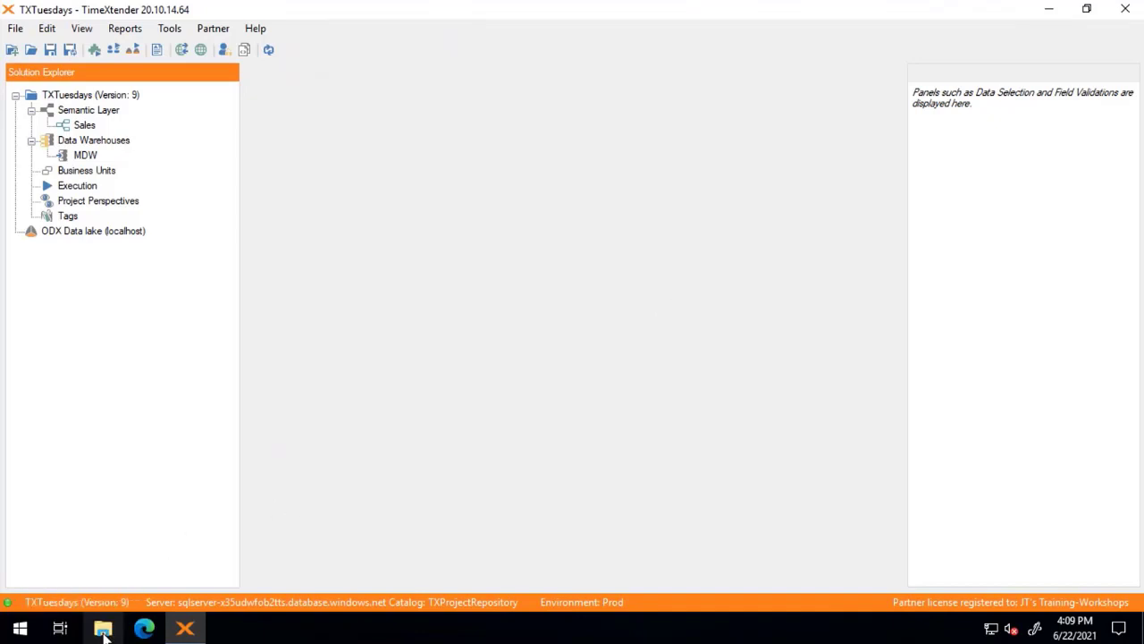
- Open the folder C:\Program Files\TimeXtender\TimeXtender 20.10.14.64 in File Explorer
click(1048, 10)
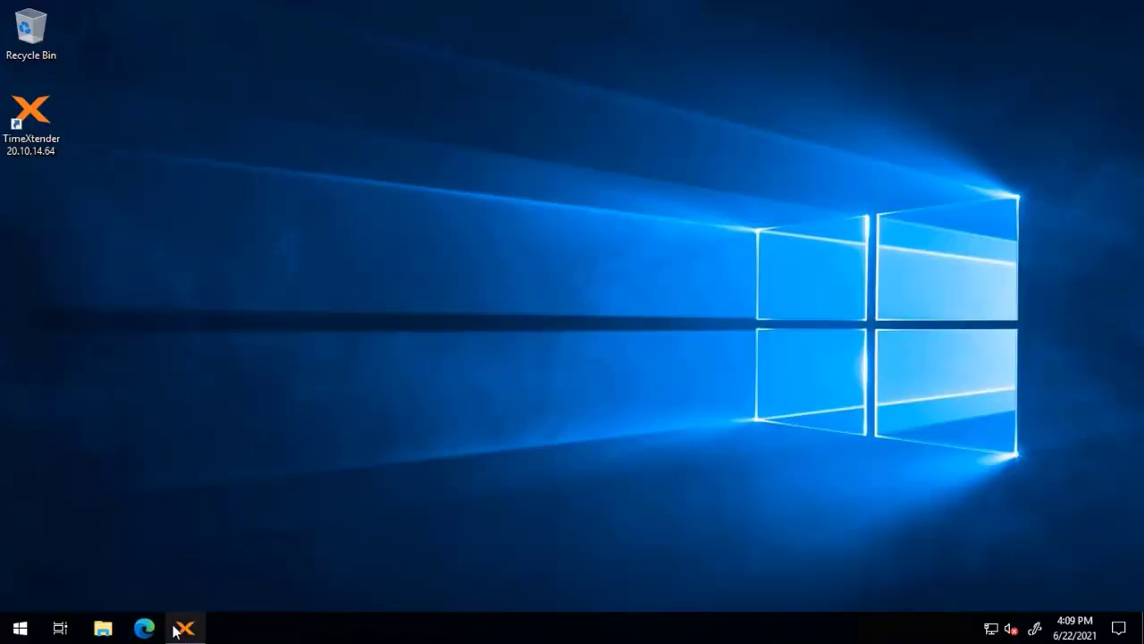
click(102, 633)
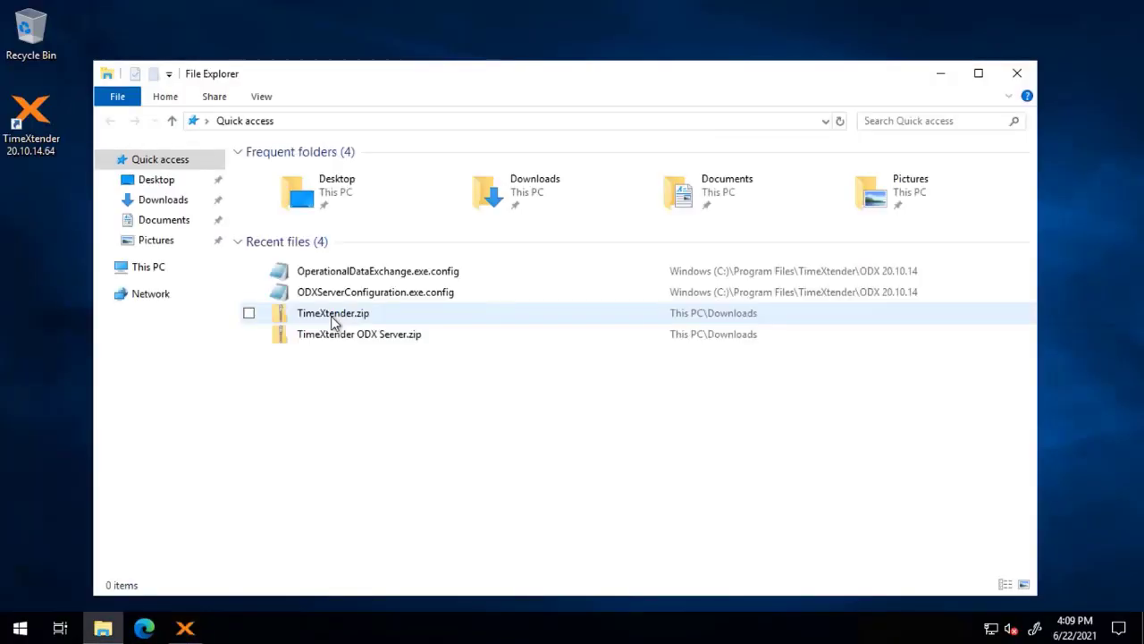
click(977, 79)
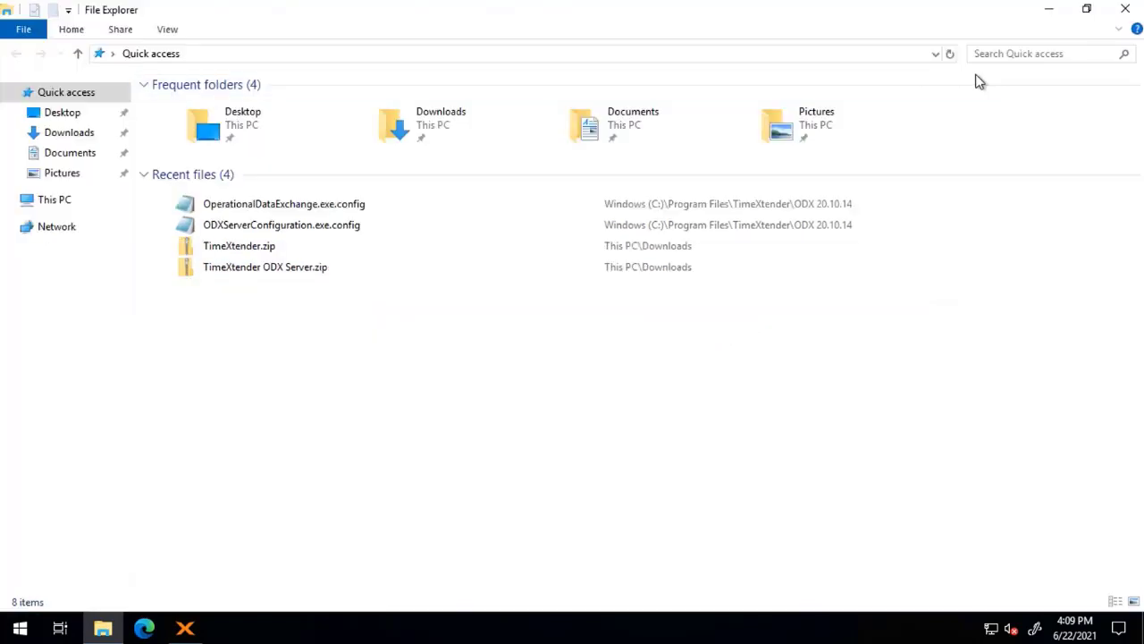
click(55, 206)
double_click(410, 240)
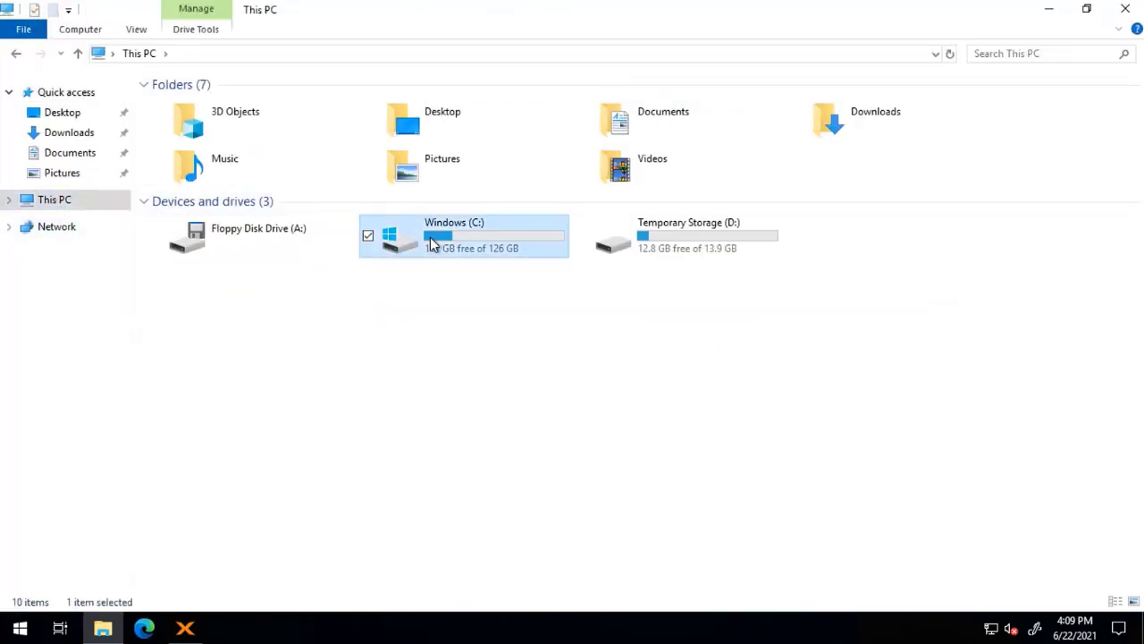
double_click(217, 145)
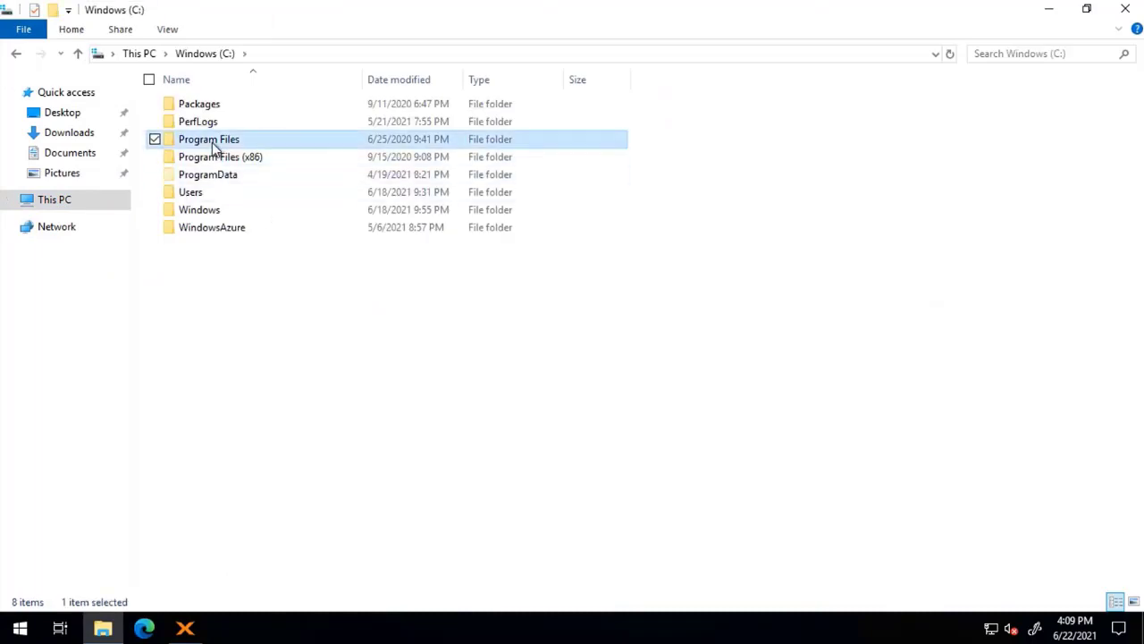
double_click(219, 195)
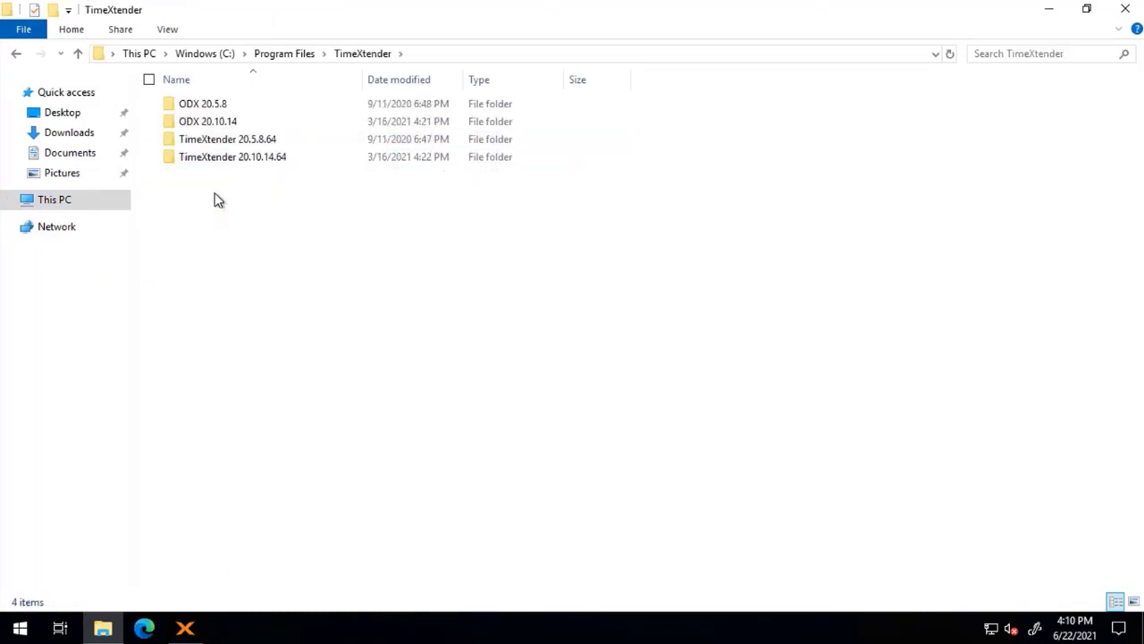
double_click(259, 162)
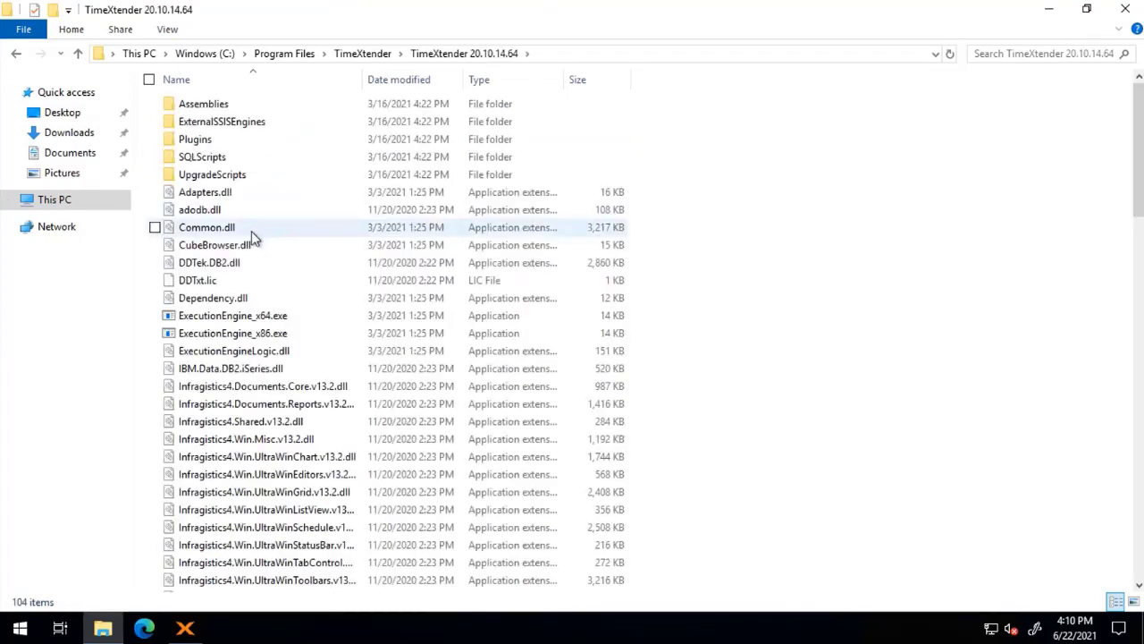
- Run timeXtender.exe as a different user, signing in as .\TXProdService with the account password
scroll(252, 237, down, 20)
click(207, 247)
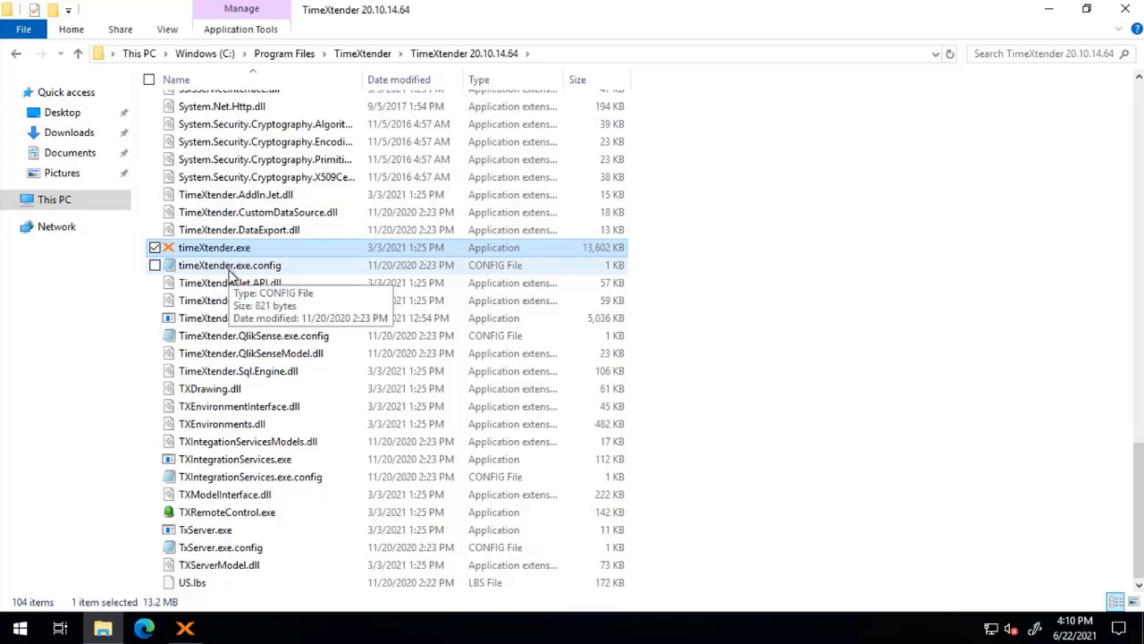
right_click(205, 252)
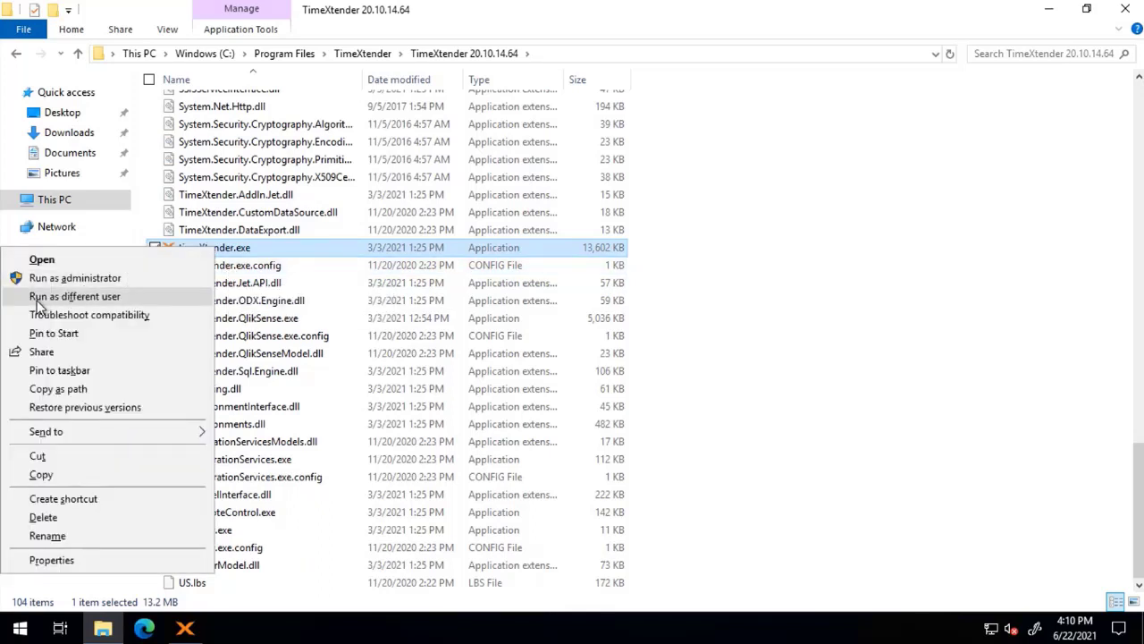
click(114, 301)
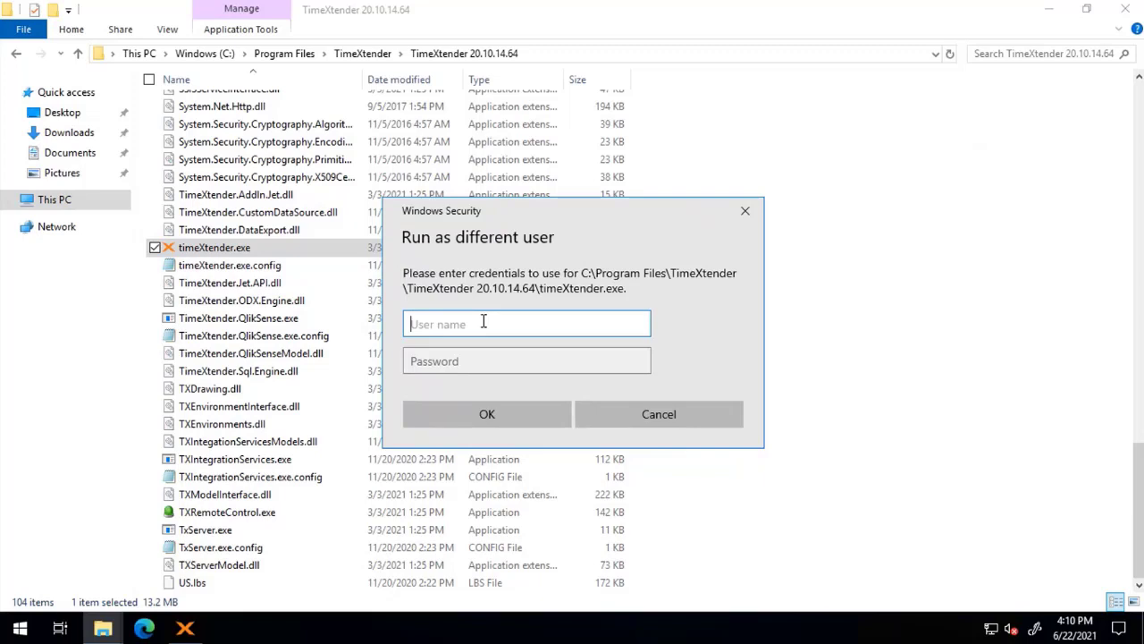
text(.\TXProdService)
key(Tab)
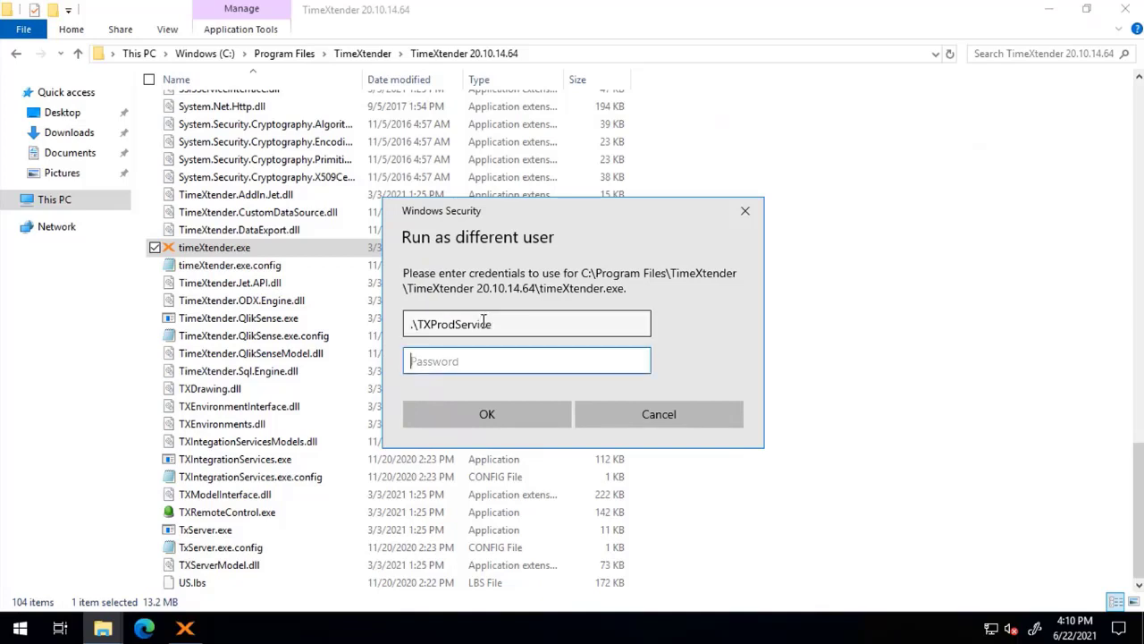
text(*************)
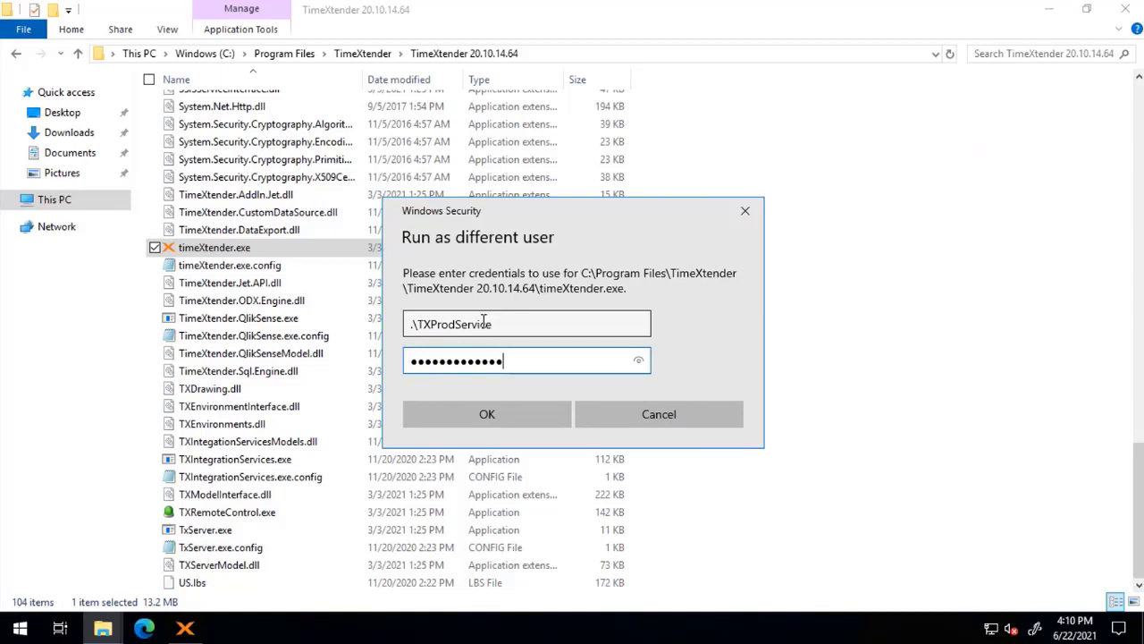
click(485, 414)
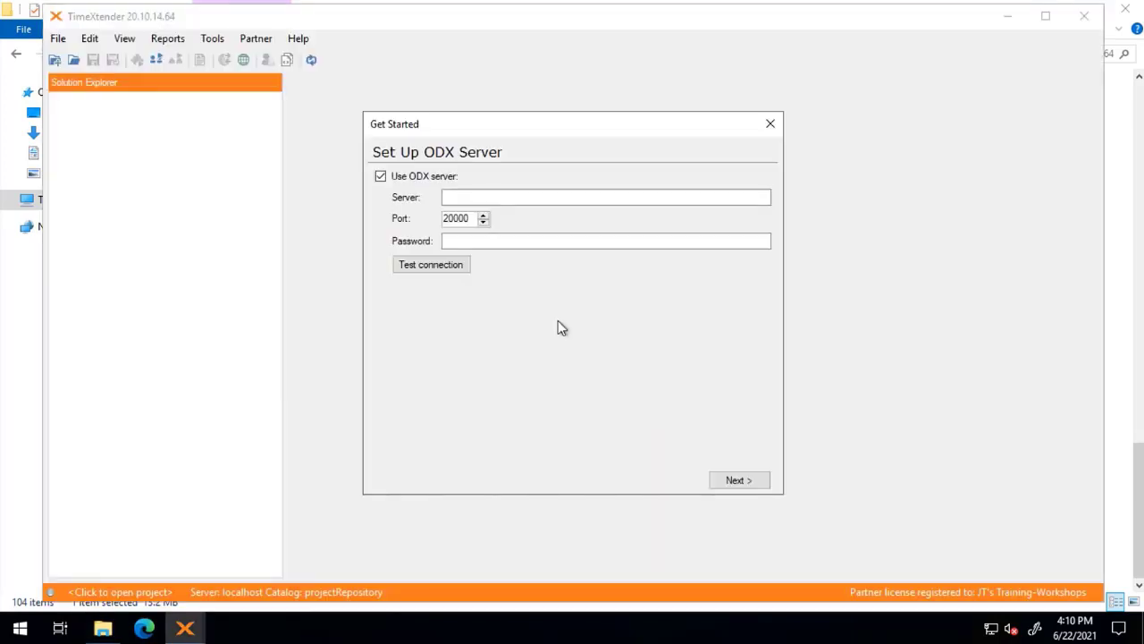
- Set the ODX server name to localhost, leaving the port at 20000
click(505, 196)
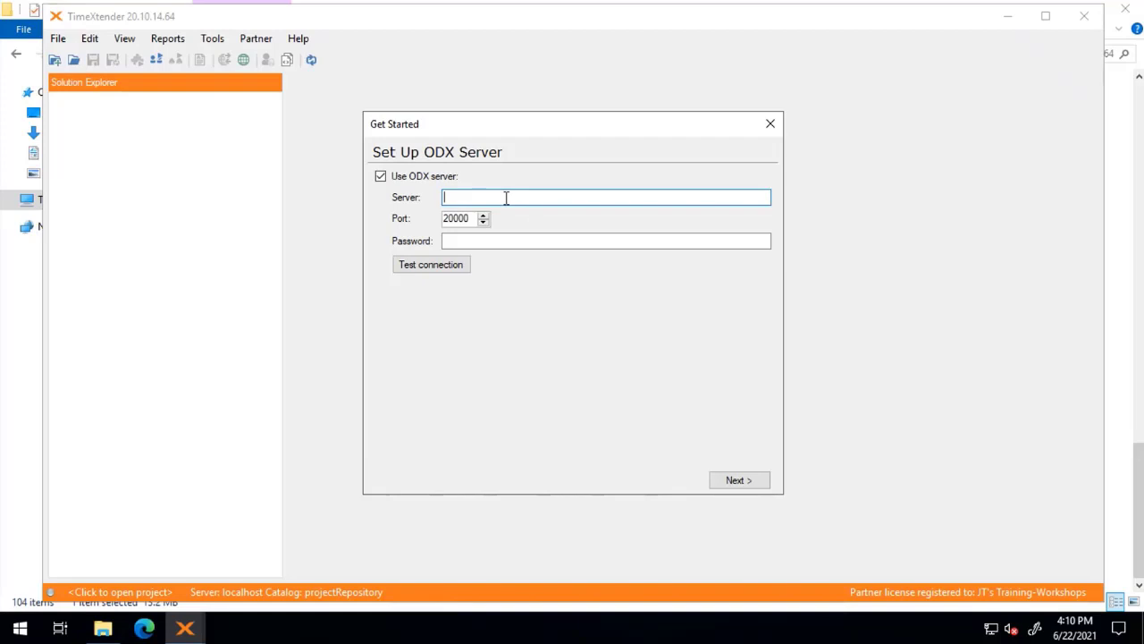
text(localhost)
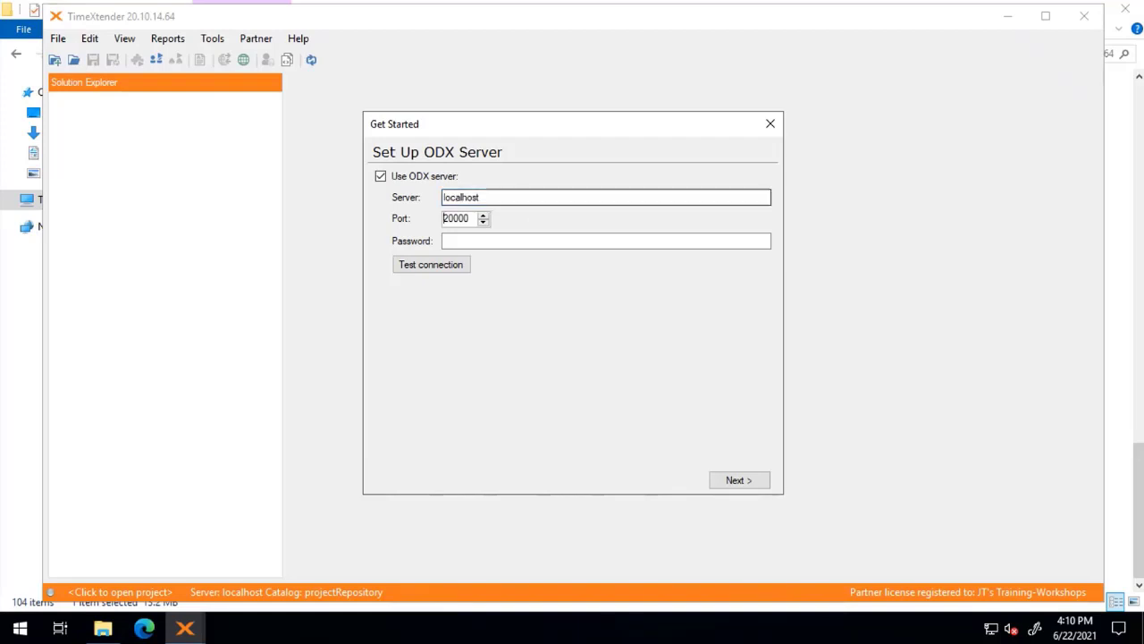
key(Tab)
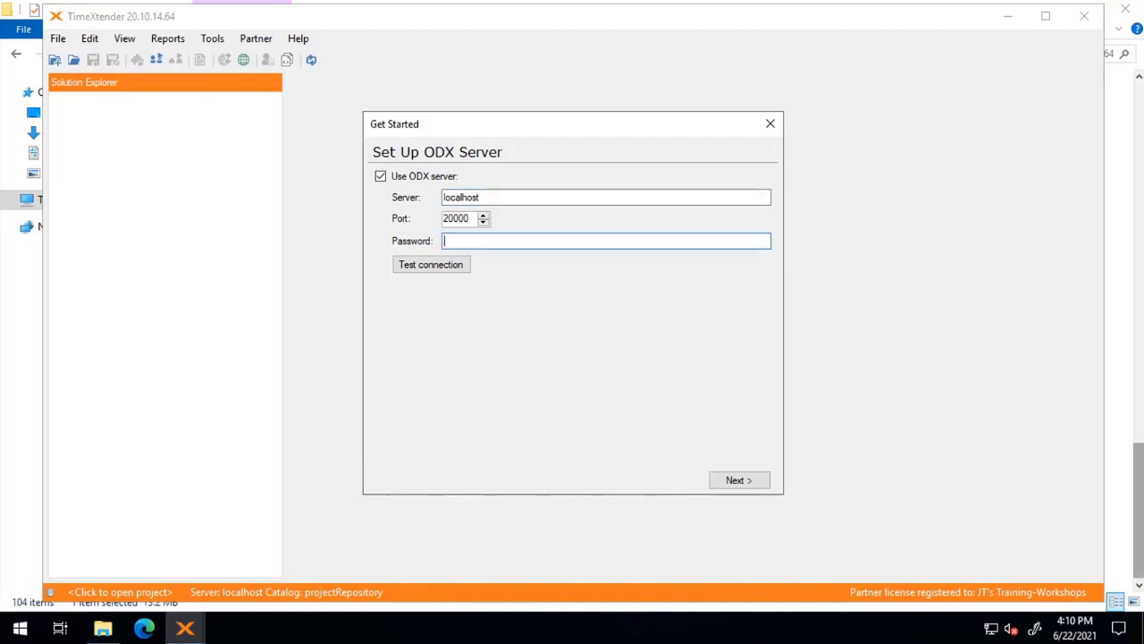
- Paste the ODX server password, test the connection and continue to the repository setup
key(alt+Tab)
key(alt+Tab)
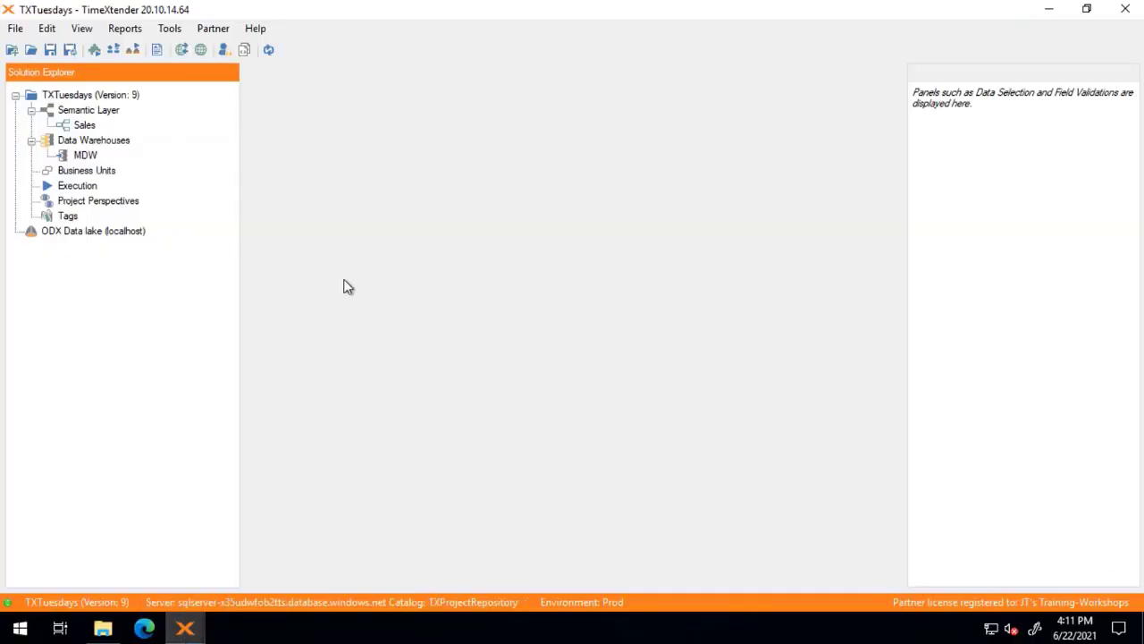
mouse_move(179, 631)
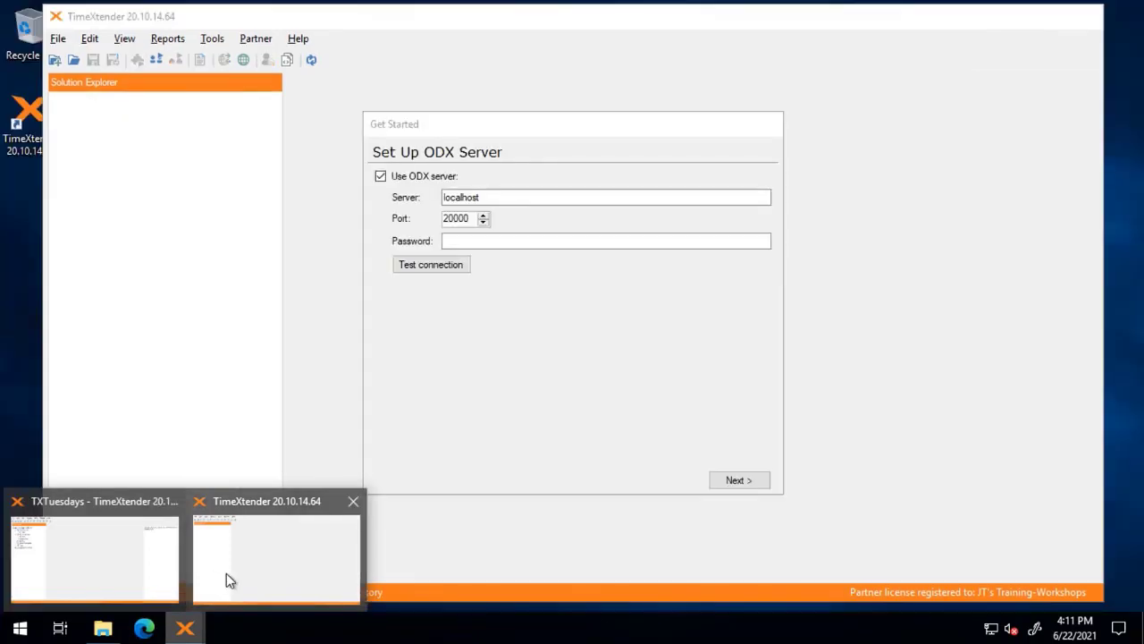
click(226, 573)
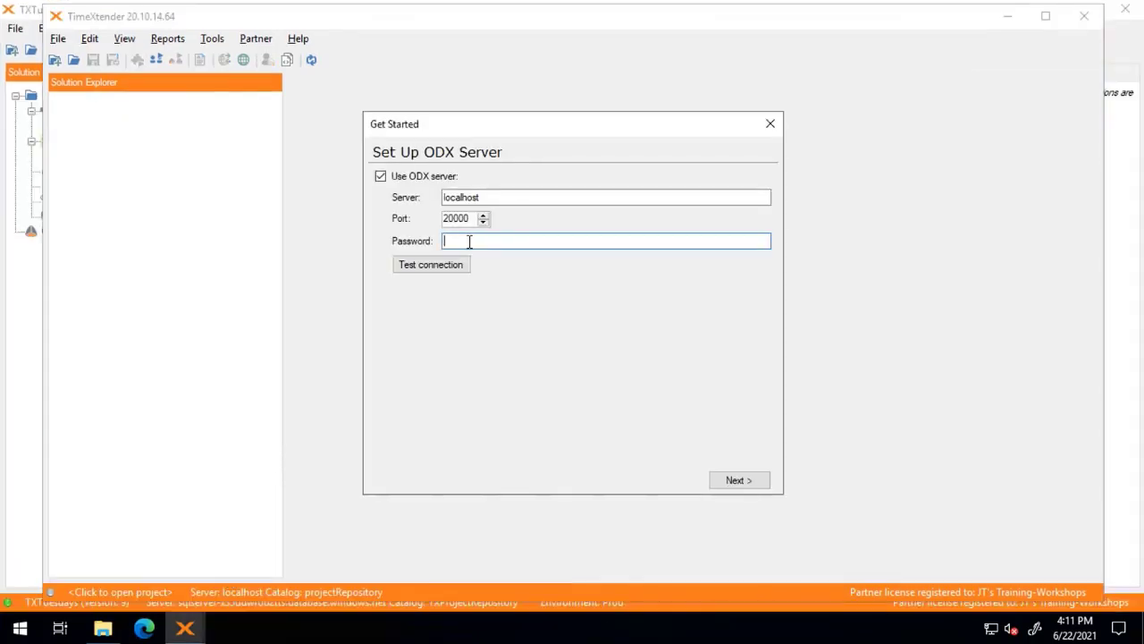
key(ctrl+v)
click(451, 267)
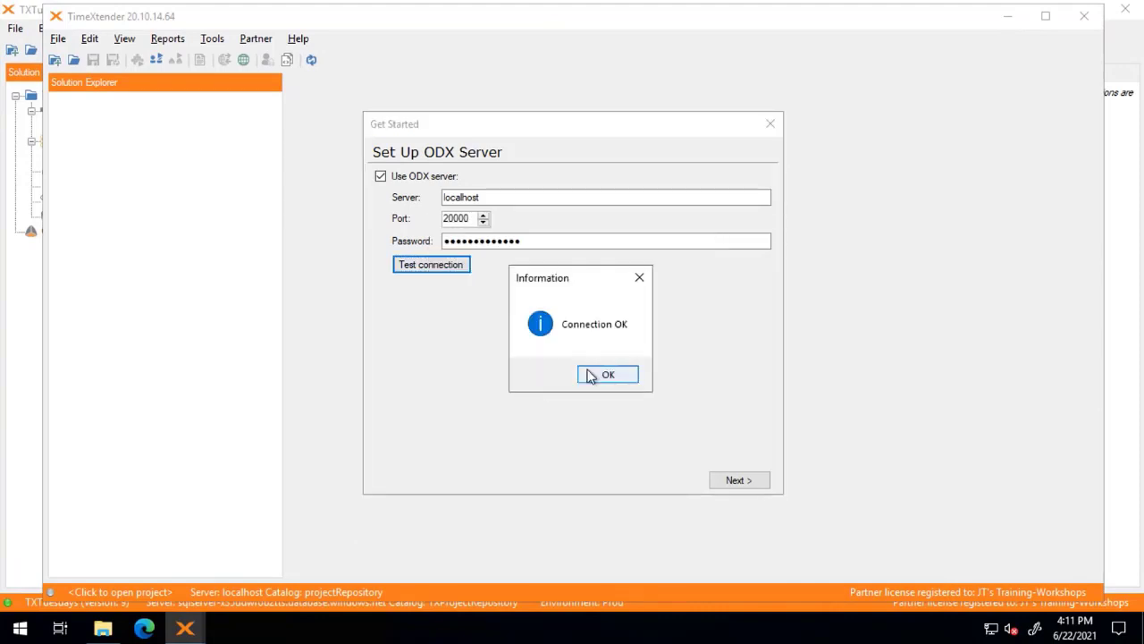
click(593, 375)
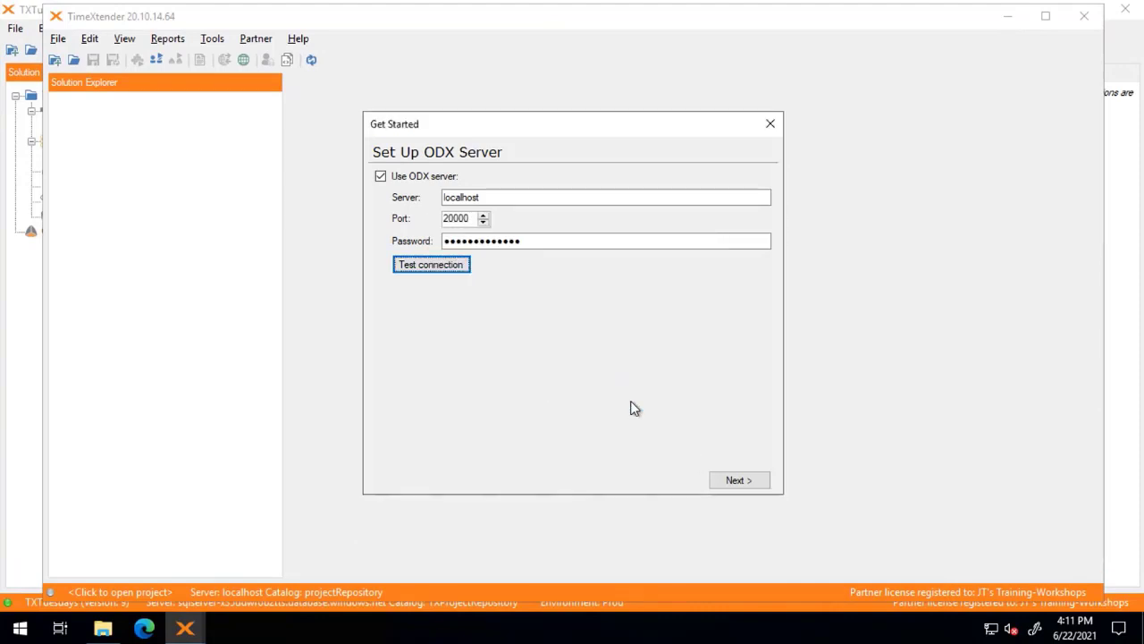
click(734, 481)
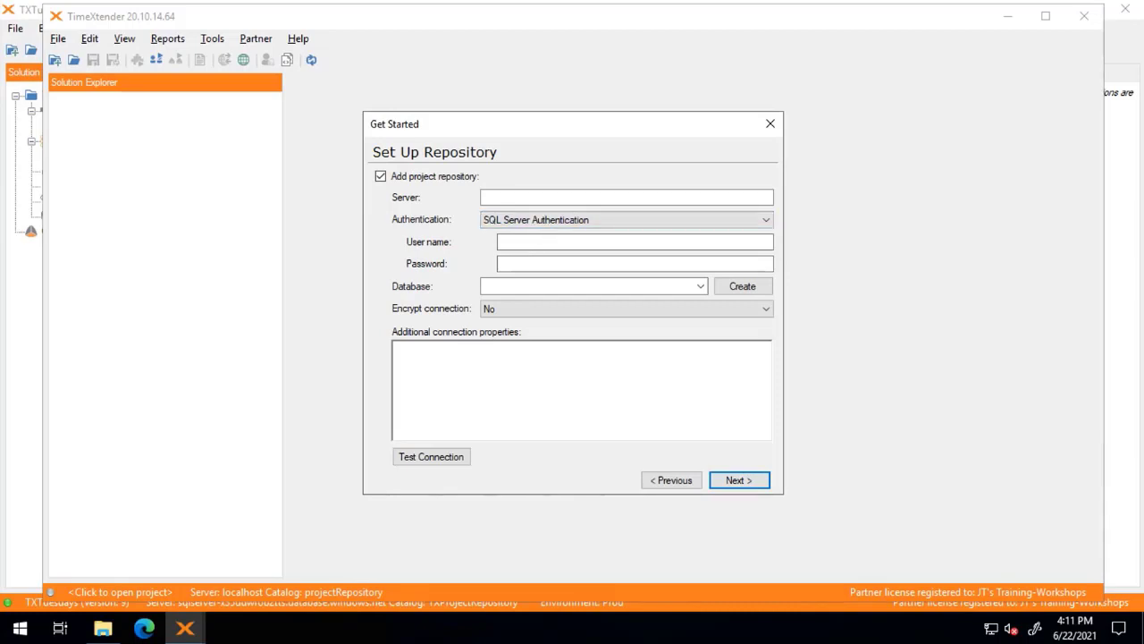
- Set the repository server to sqlserver-x35udwfob2tts.database.windows.net and enter the SQL login with user name MyUsername and its password
click(692, 198)
text(sqlserver-x35udwfob2tts.database.windows.net)
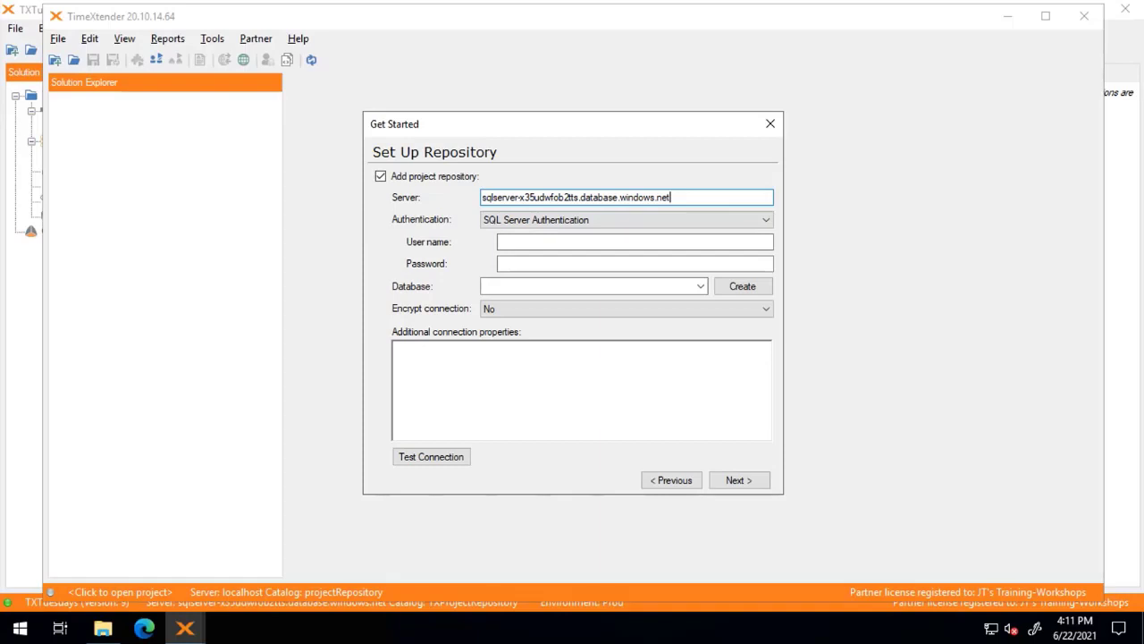
click(543, 242)
text(MyUsername)
key(Tab)
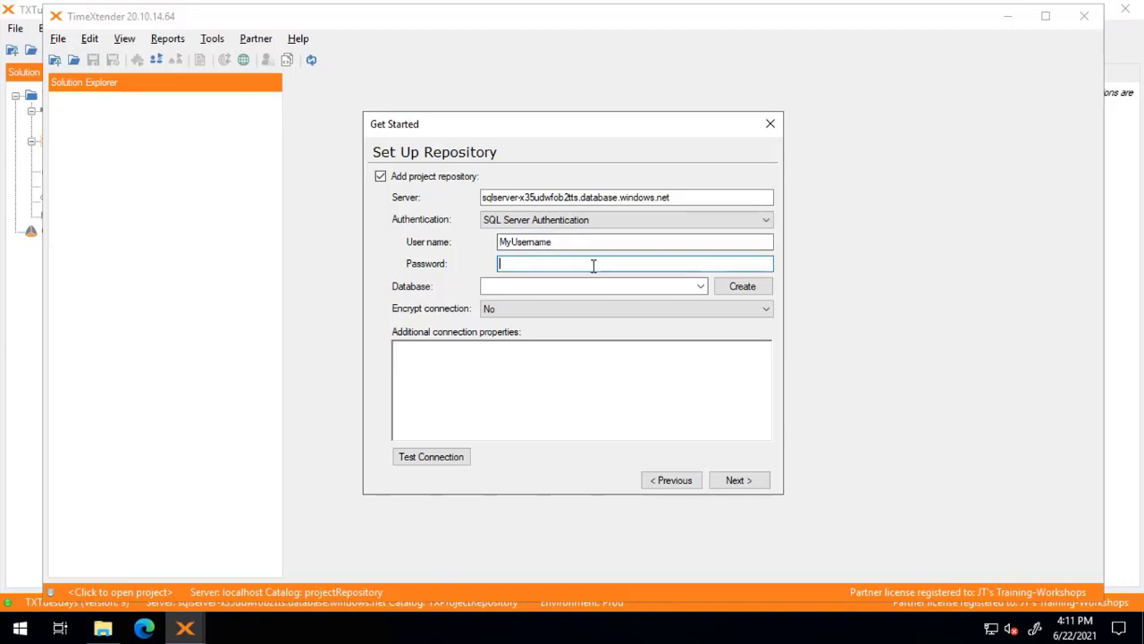
key(ctrl+v)
key(Tab)
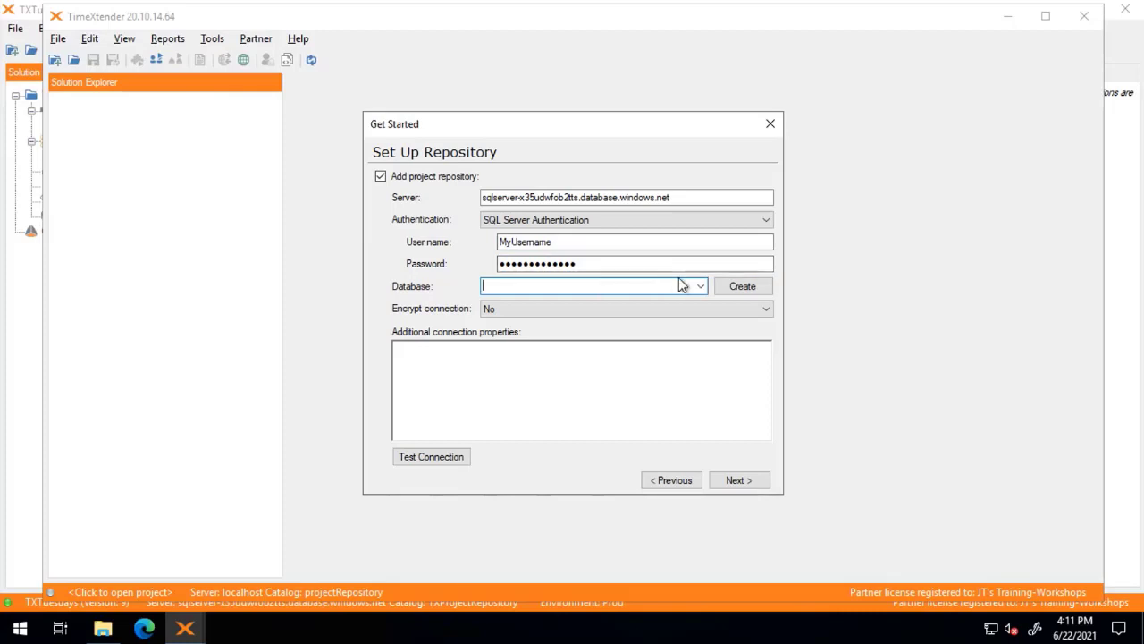
- Choose TXProjectRepository as the repository database, test the connection and continue the setup
click(702, 287)
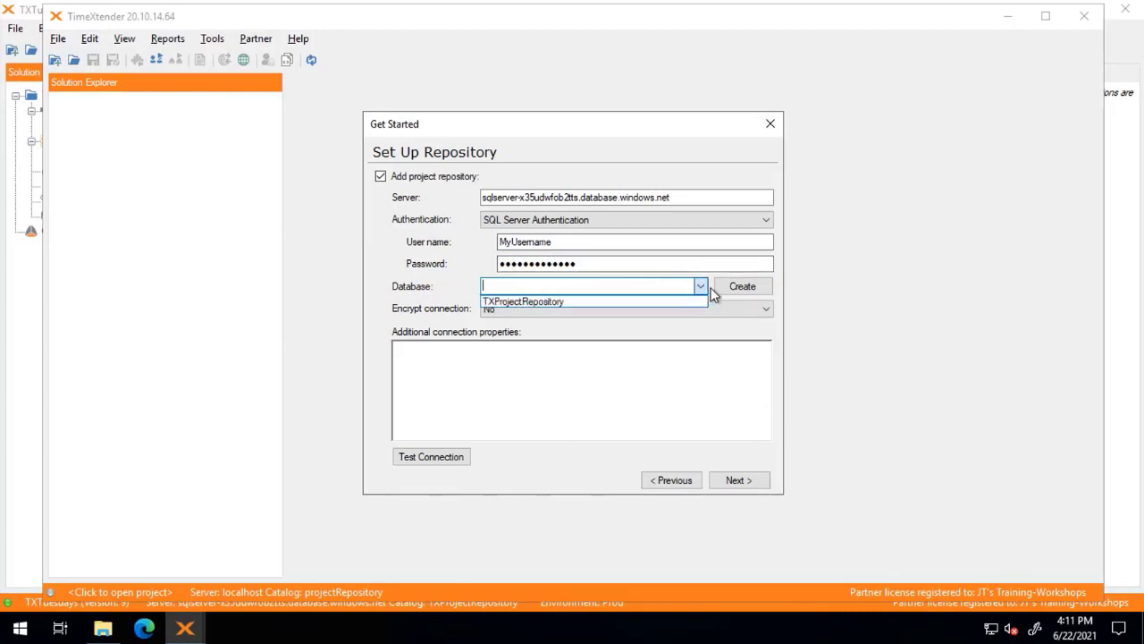
click(520, 302)
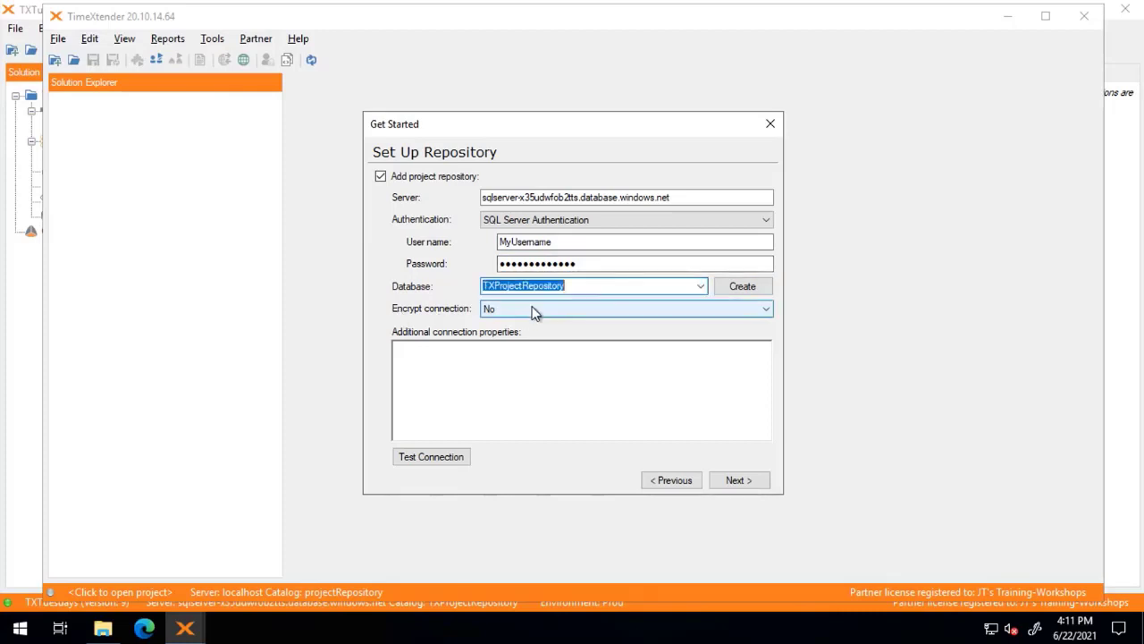
click(430, 457)
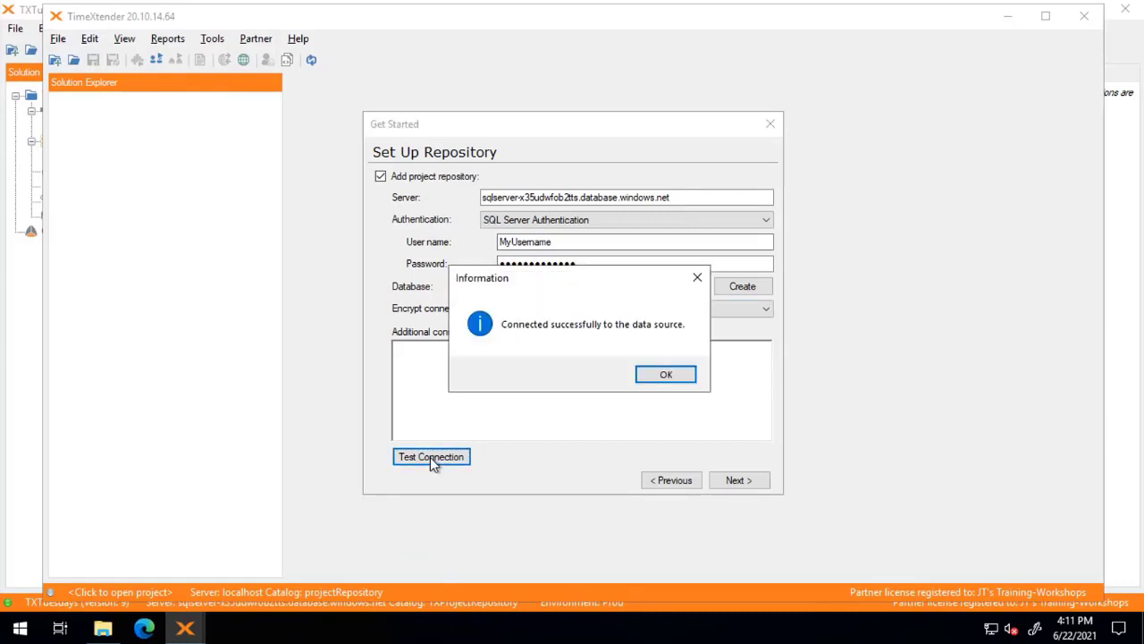
click(665, 374)
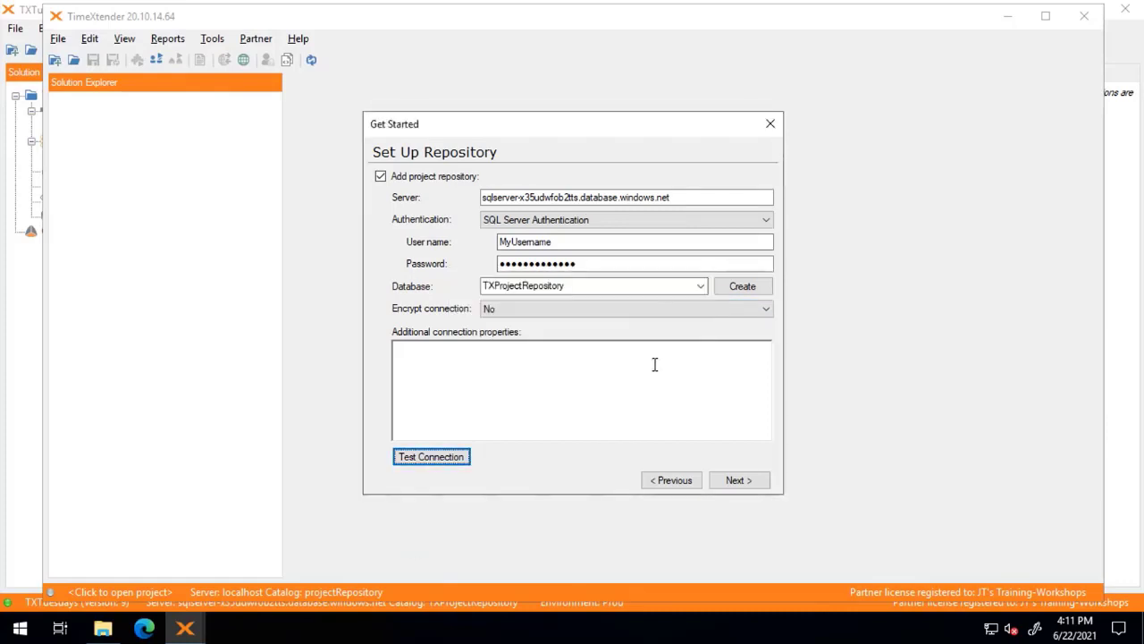
click(747, 482)
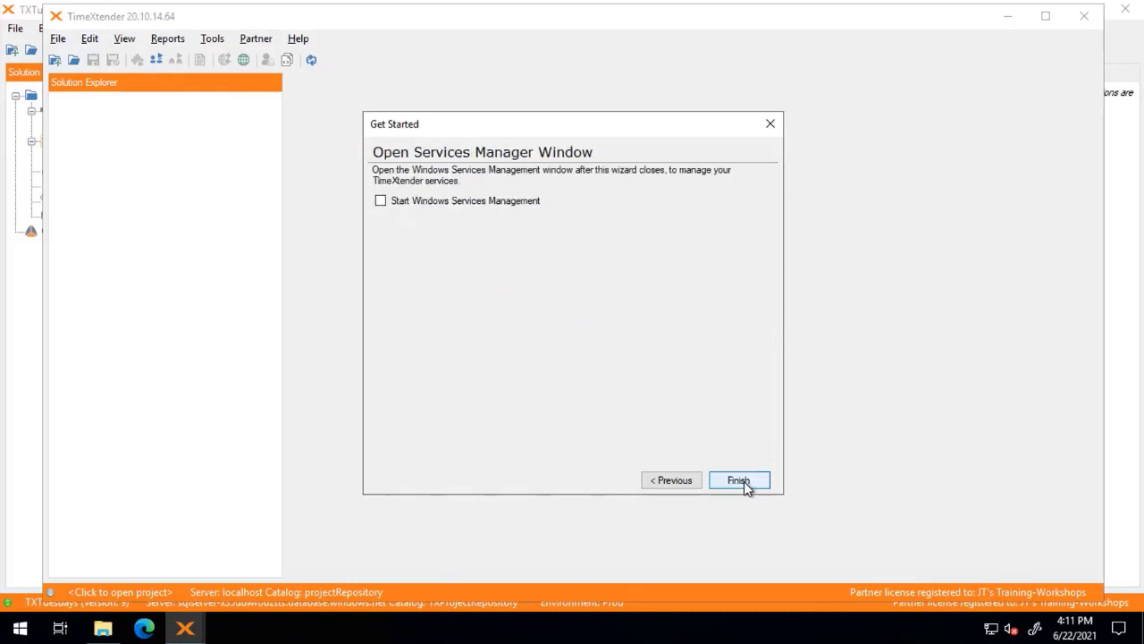
- Finish the setup wizard with Start Windows Services Management enabled and allow the Service Installer to make changes
click(382, 202)
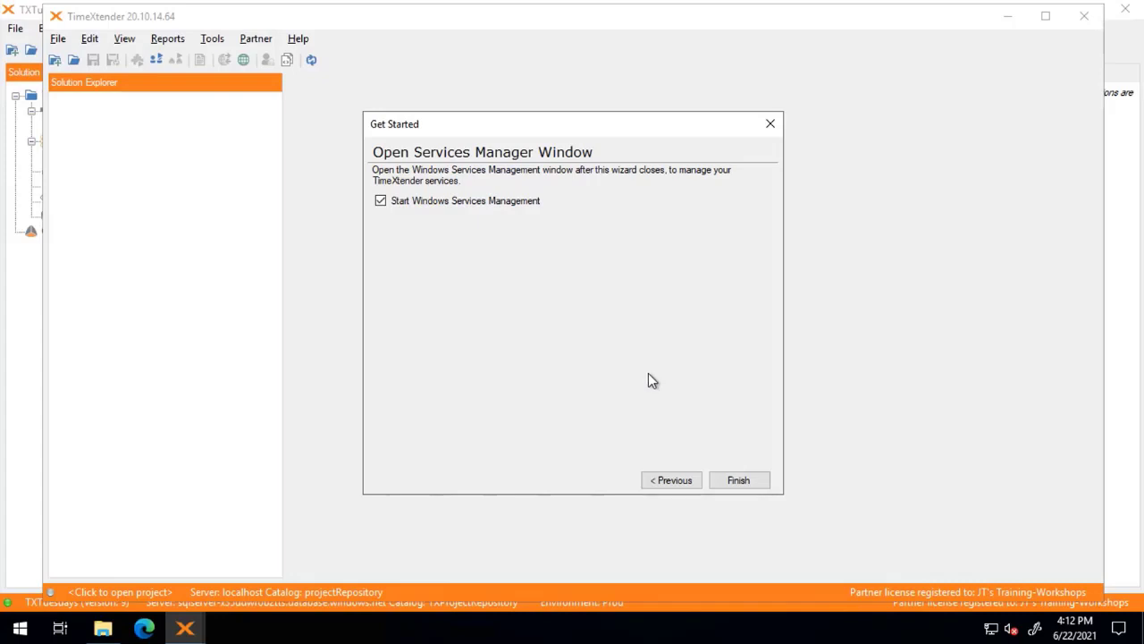
click(755, 483)
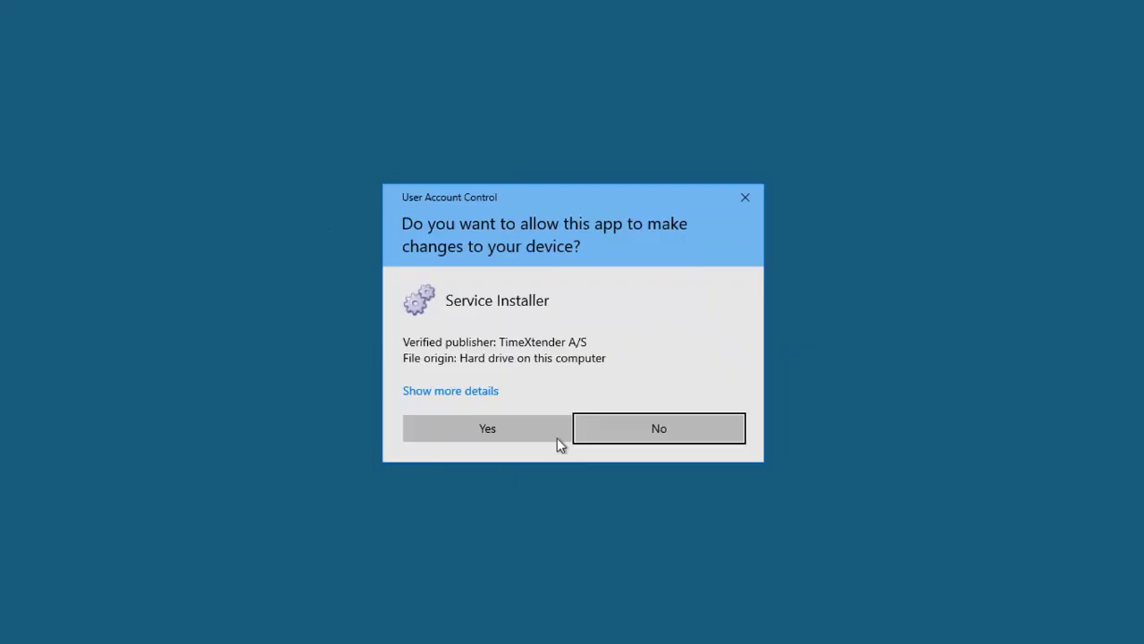
click(523, 437)
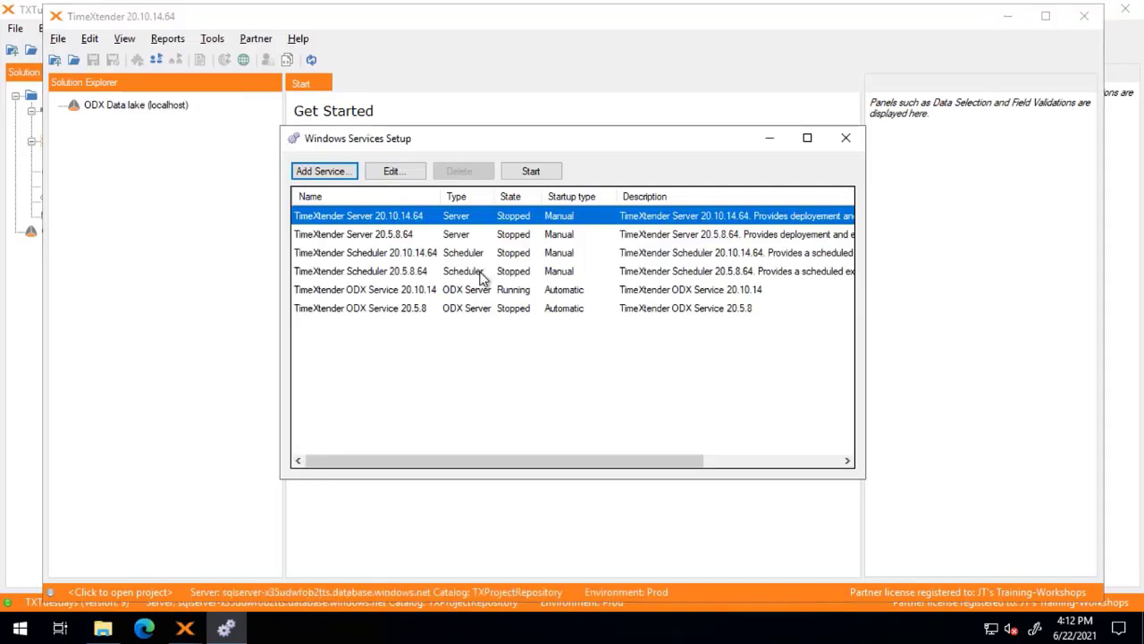
- Edit the TimeXtender Scheduler 20.10.14.64 service to log on as .\TXProdService and enter the account password
click(345, 255)
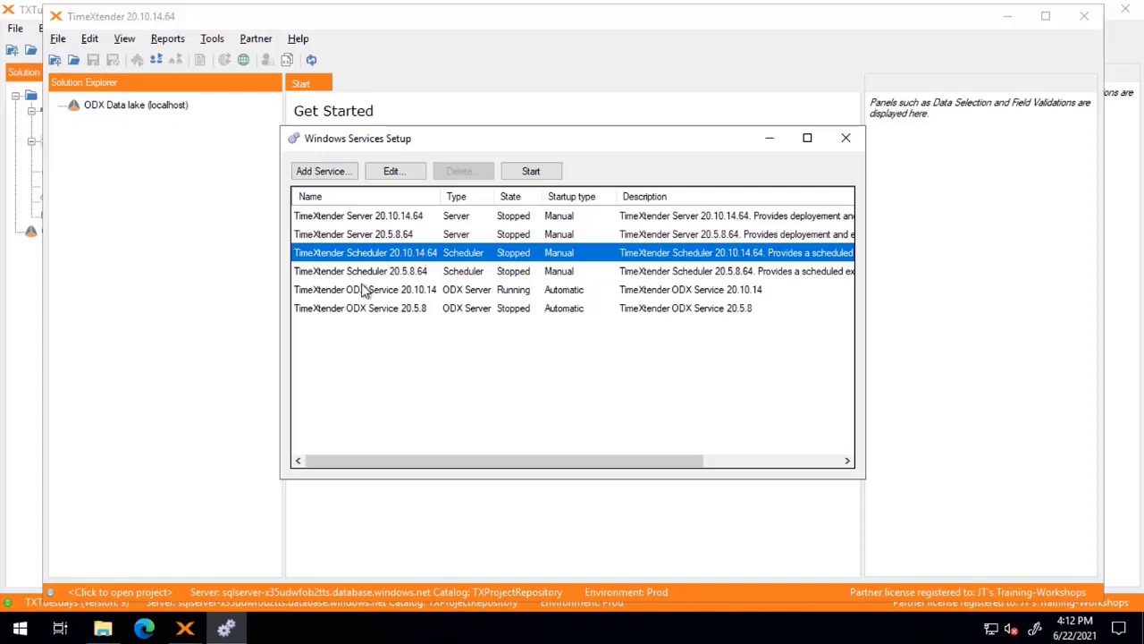
click(398, 174)
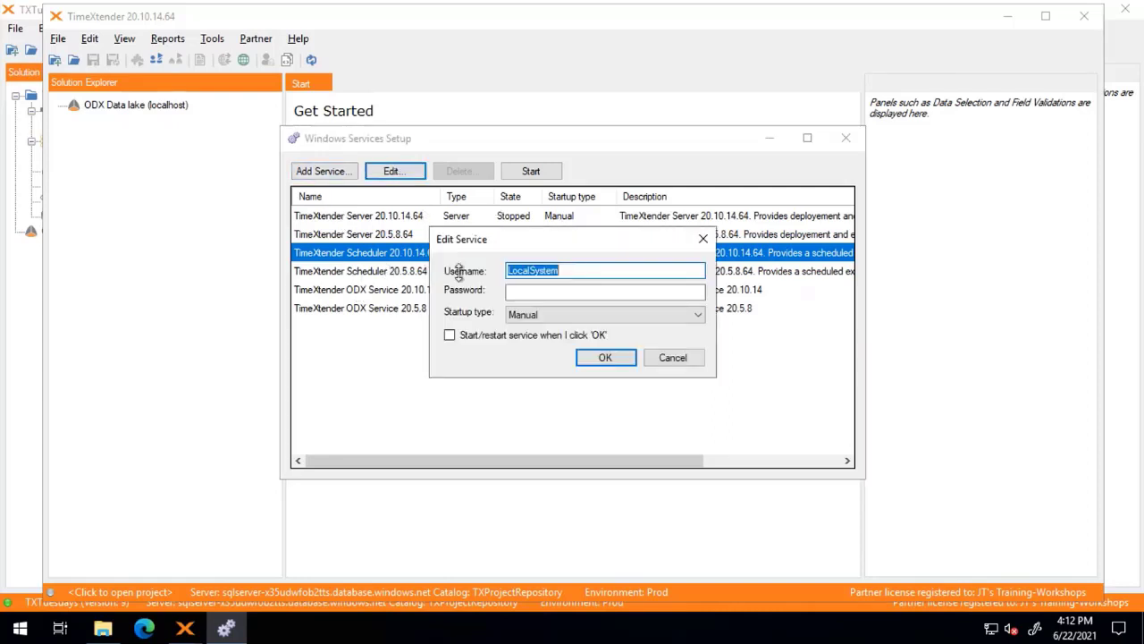
key(BackSpace)
text(.\)
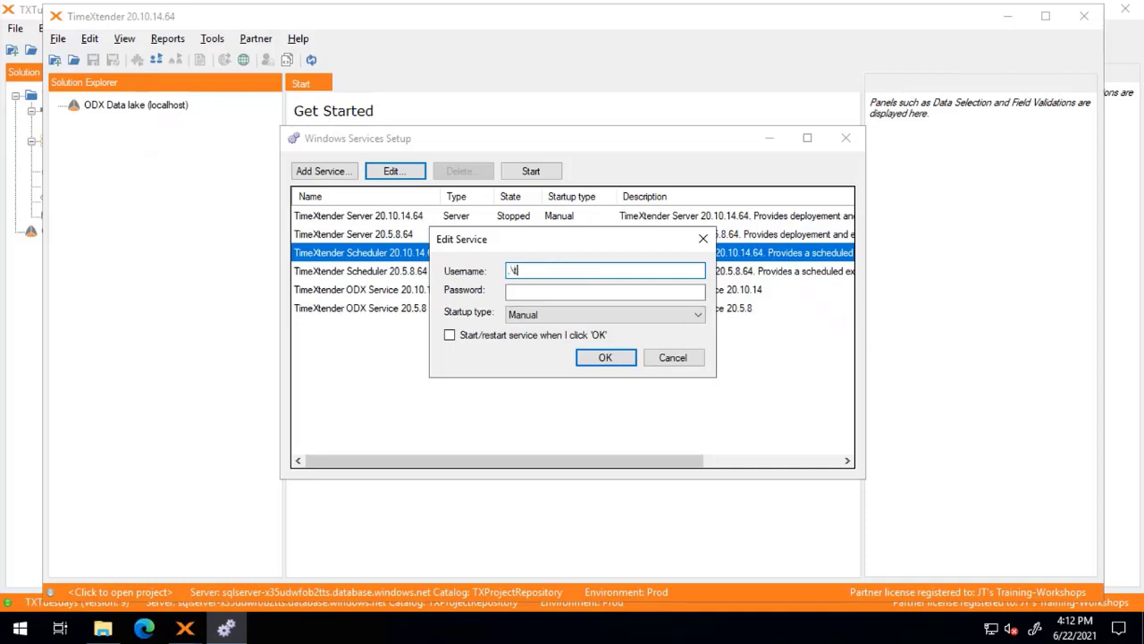
text(TX)
text(ProdService)
key(Tab)
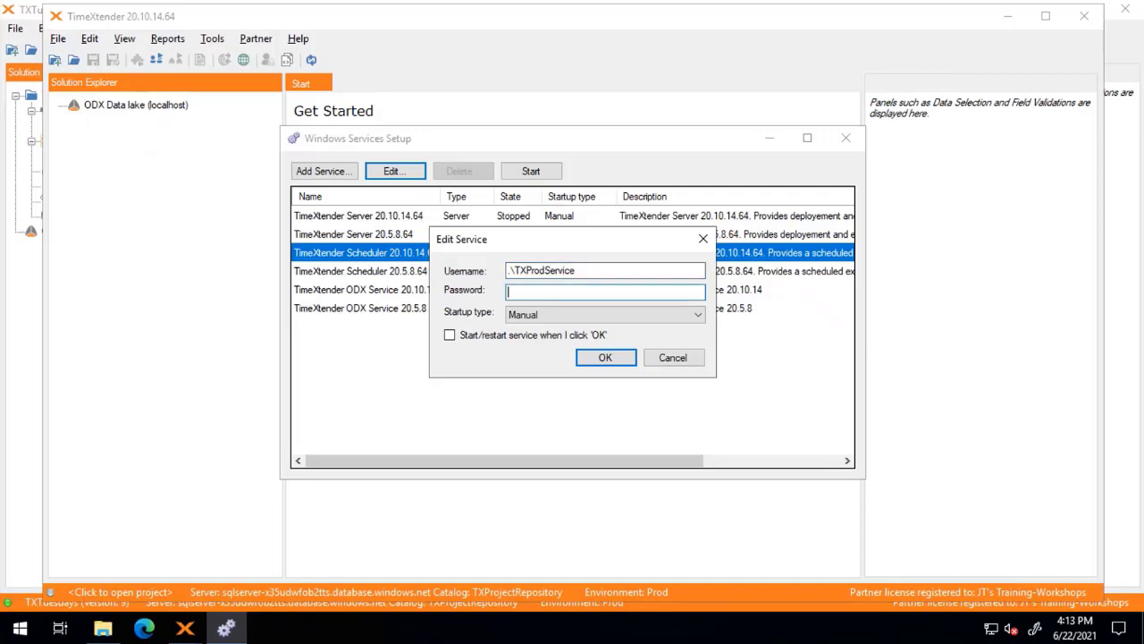
text(••••••••••••••)
- Set the scheduler service's startup type to Automatic Delayed, enable starting it on confirmation and apply the changes
click(569, 315)
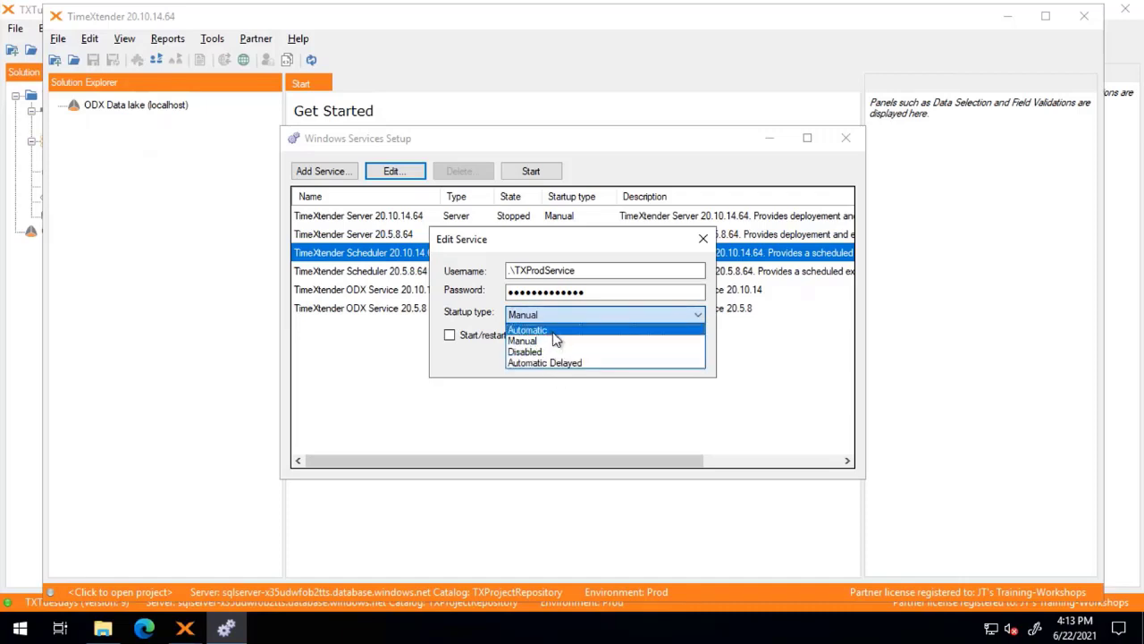
click(556, 331)
click(554, 321)
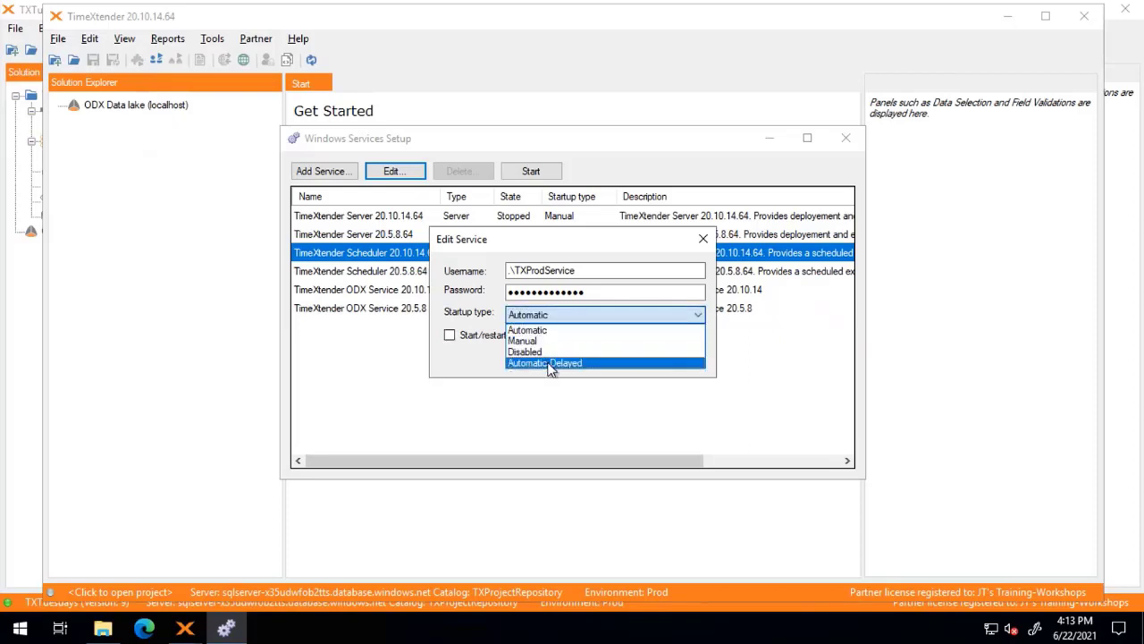
key(Up)
click(590, 364)
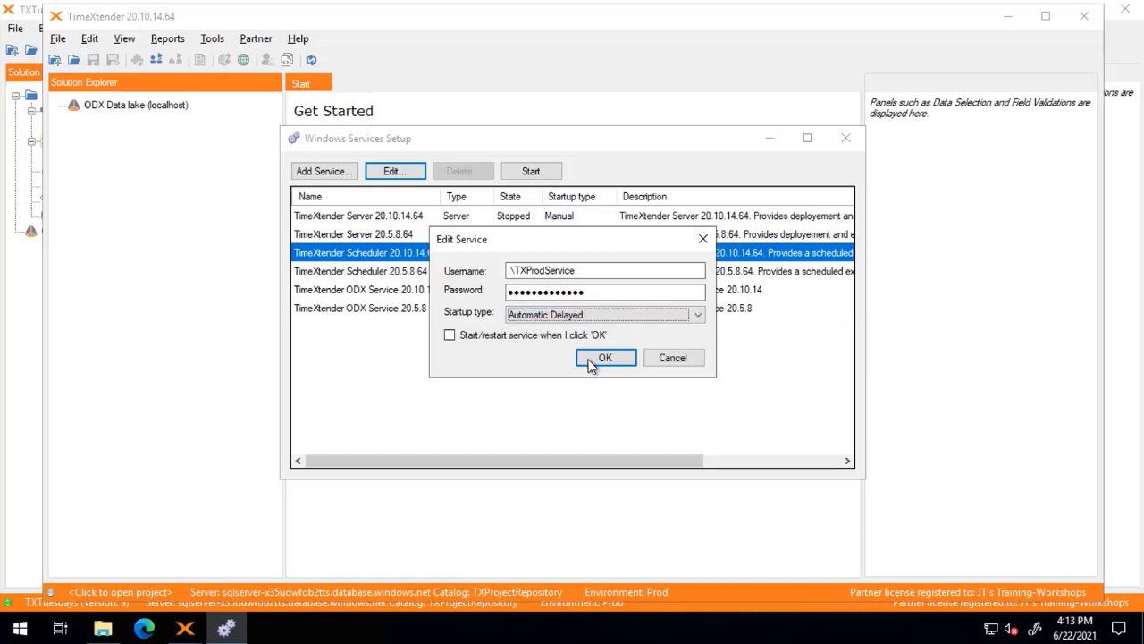
click(451, 339)
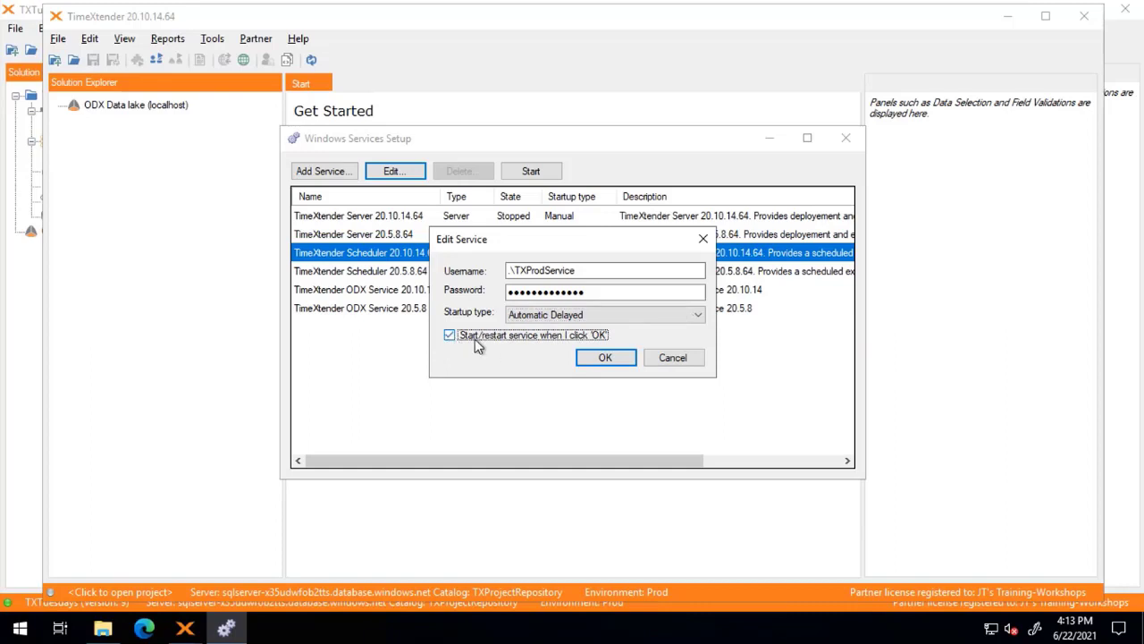
click(607, 358)
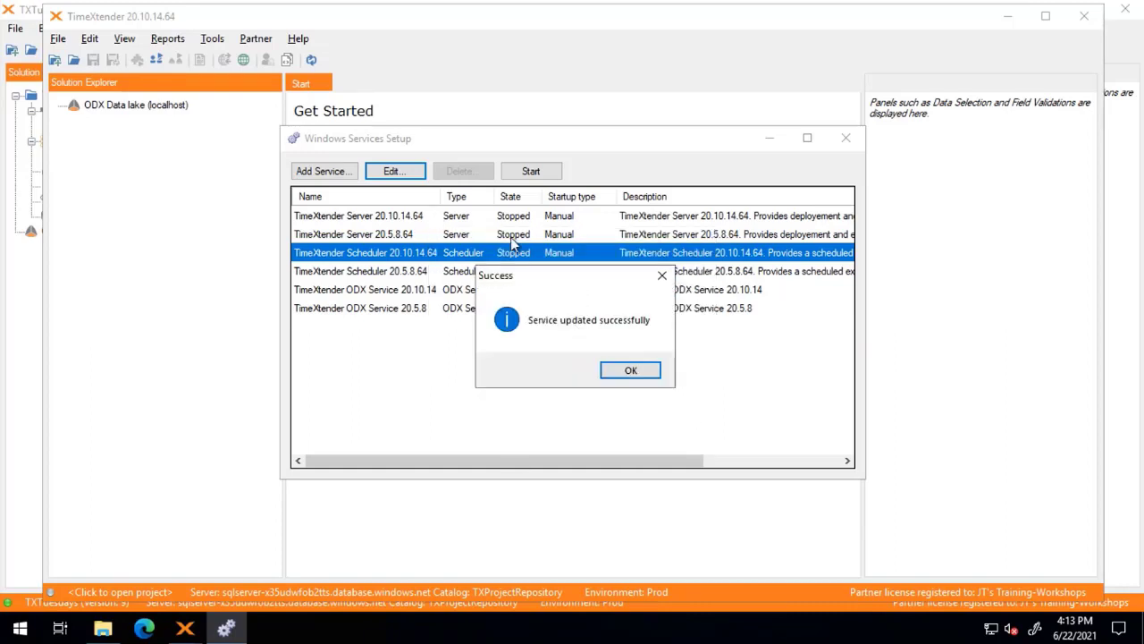
click(631, 372)
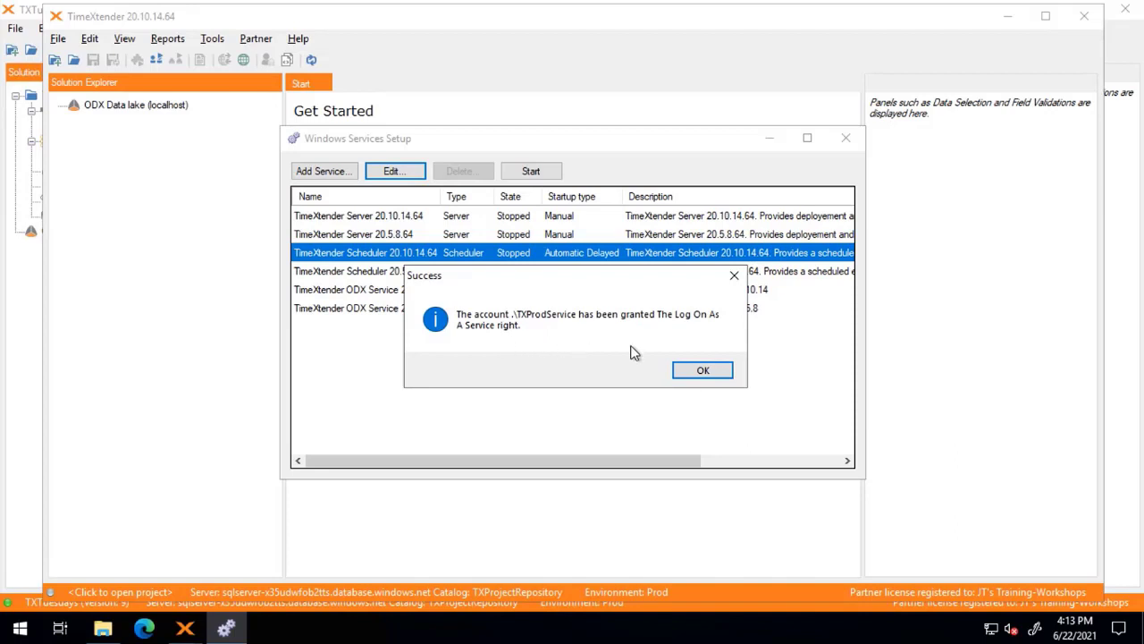
click(703, 372)
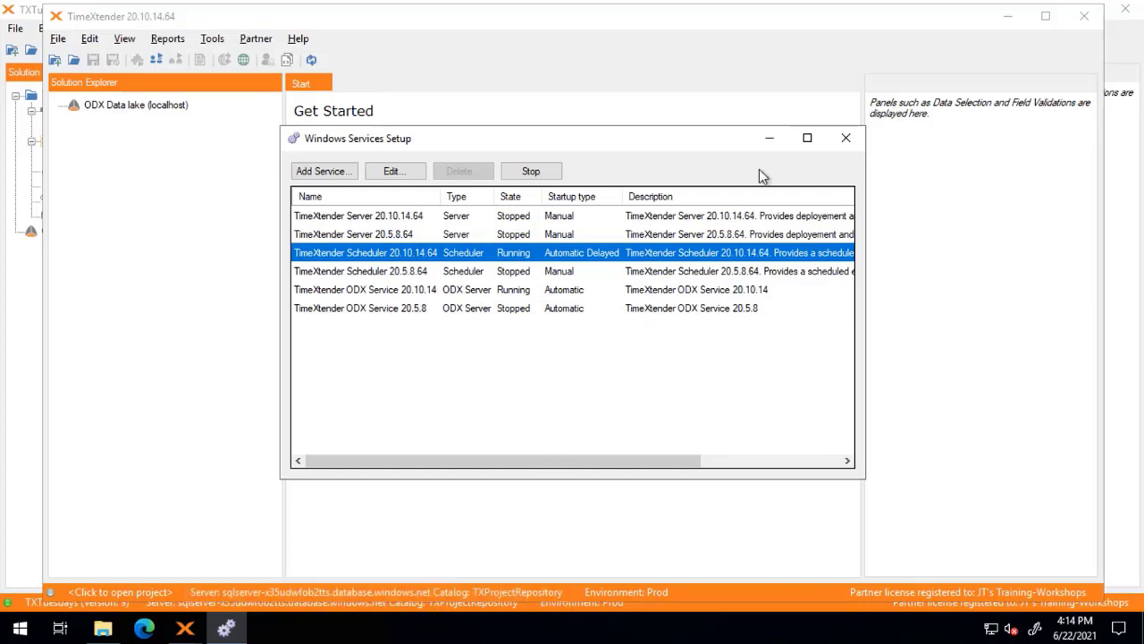
- Close the Windows services setup and the extra TimeXtender window to return to the TXTuesdays project
click(846, 140)
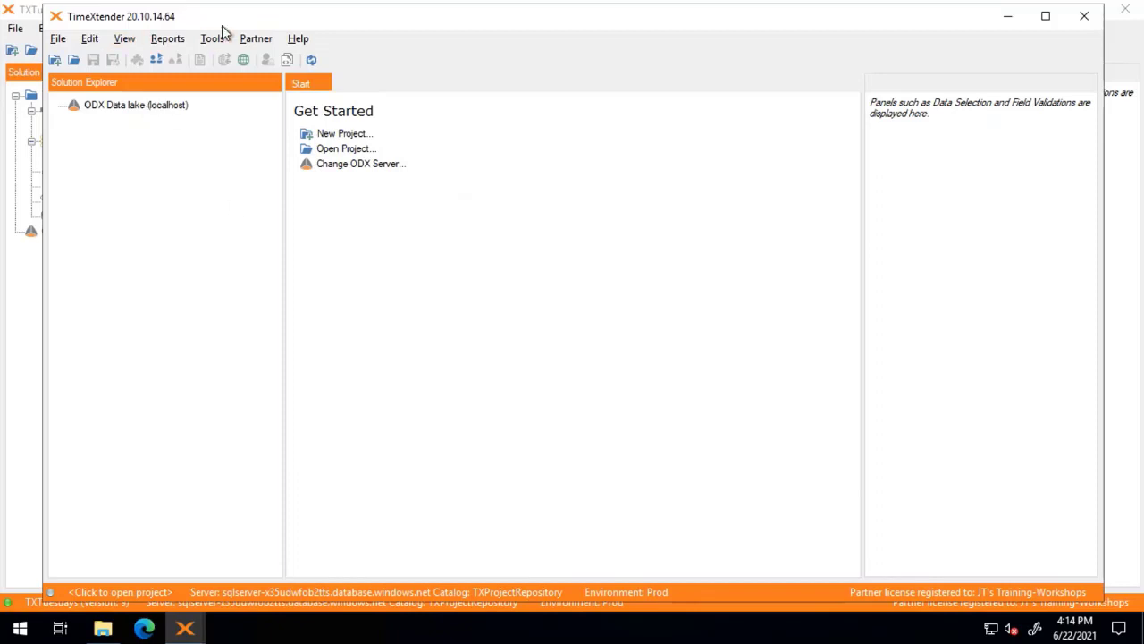
drag(227, 23, 198, 40)
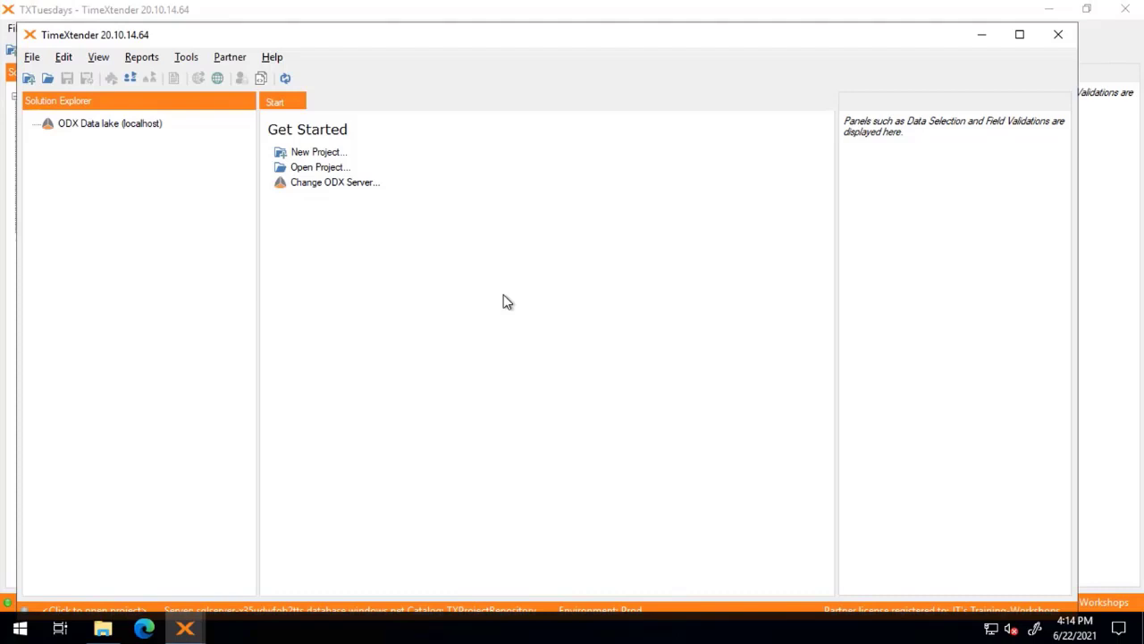
click(1063, 36)
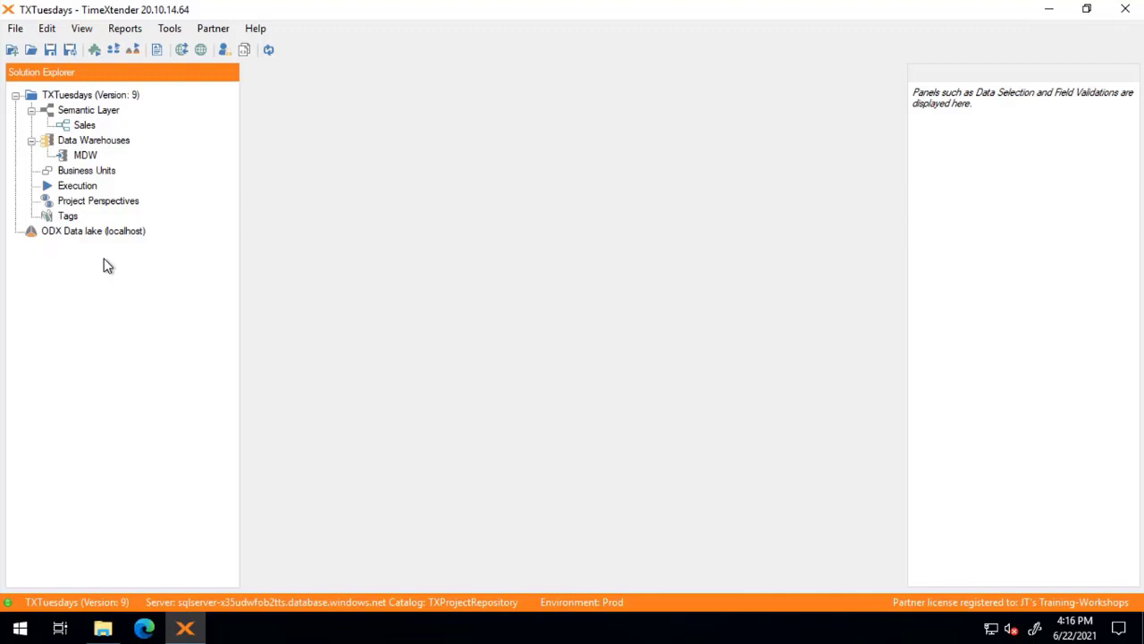
- Open the management view of the ODX Data lake and inspect the tasks of its SQLServer data source
right_click(94, 235)
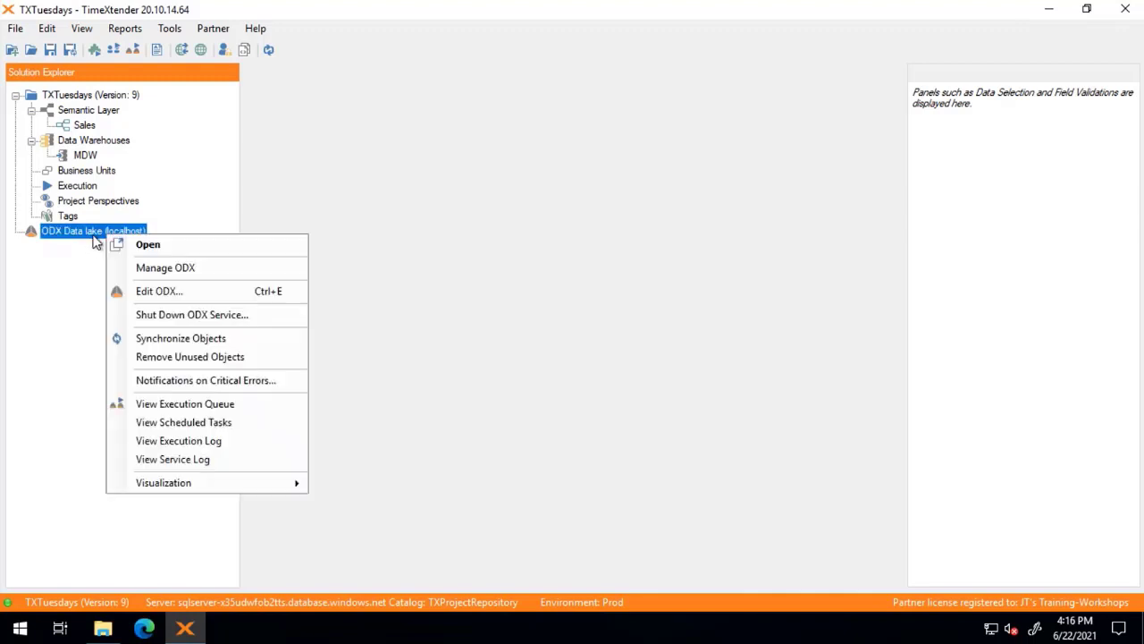
click(161, 269)
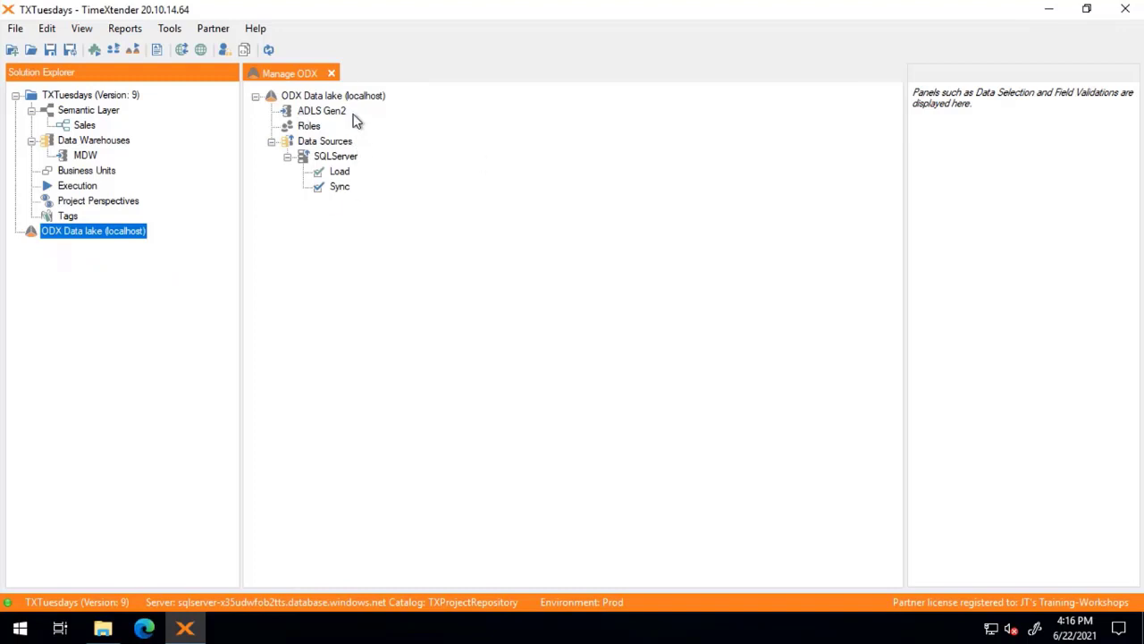
click(340, 174)
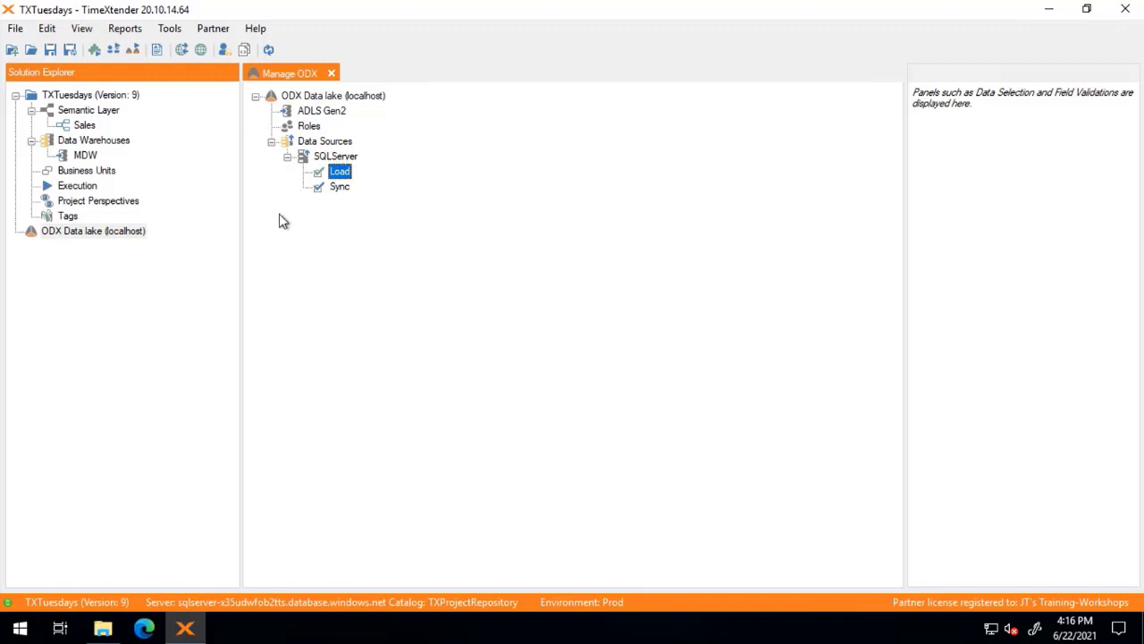
click(319, 186)
- Review the start time and recurrence in the Load task's schedule, try to save it and cancel the repeated reload
right_click(338, 173)
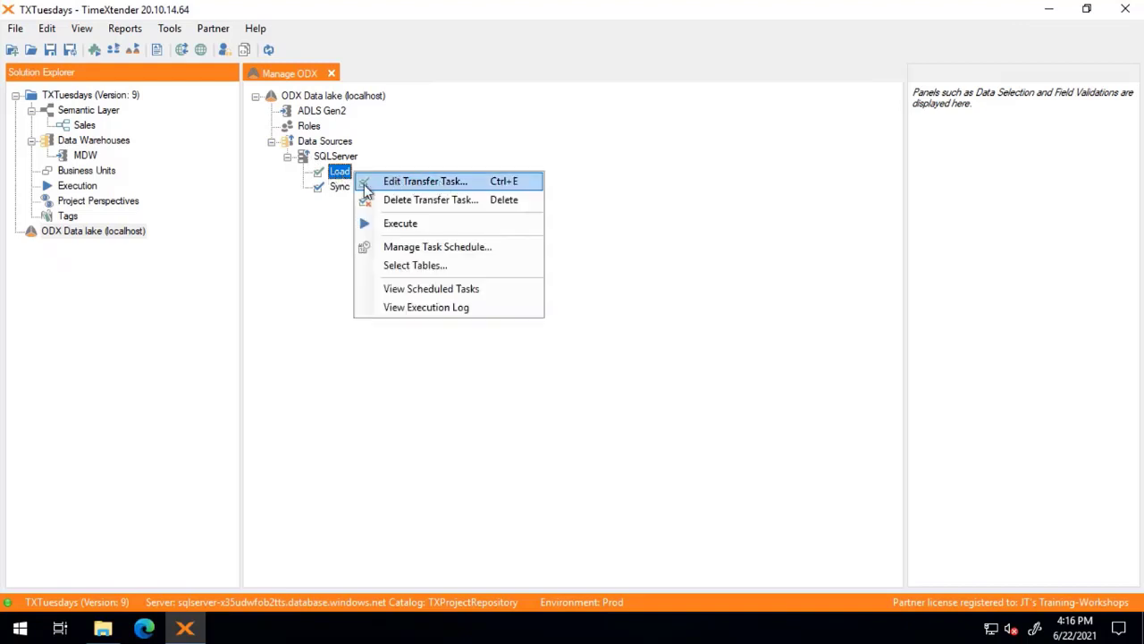
click(478, 249)
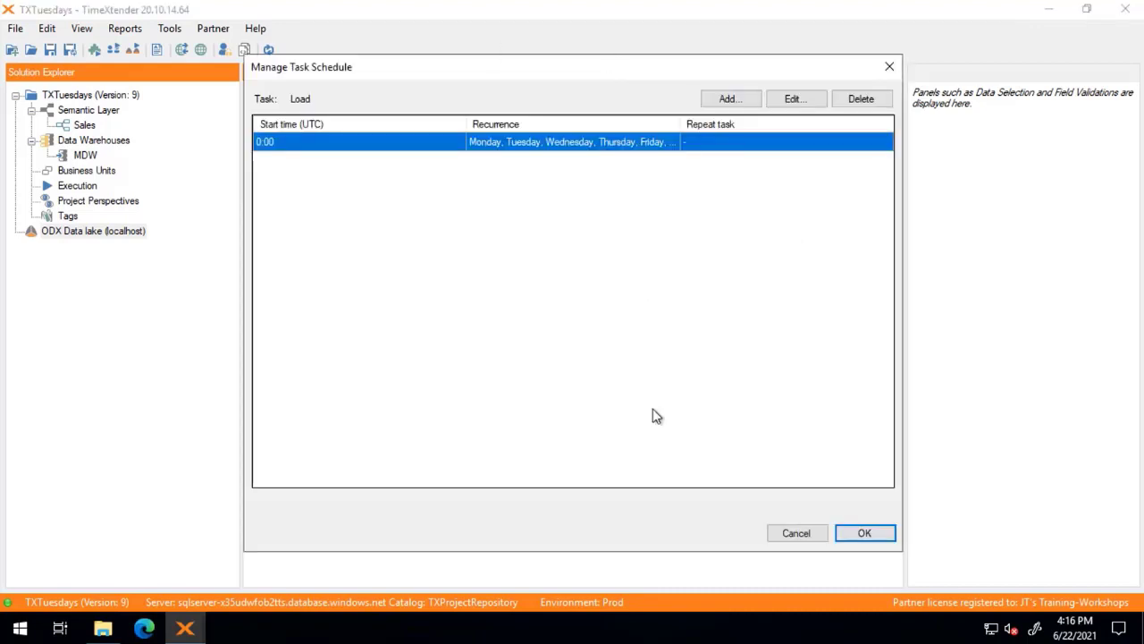
drag(906, 351, 1054, 346)
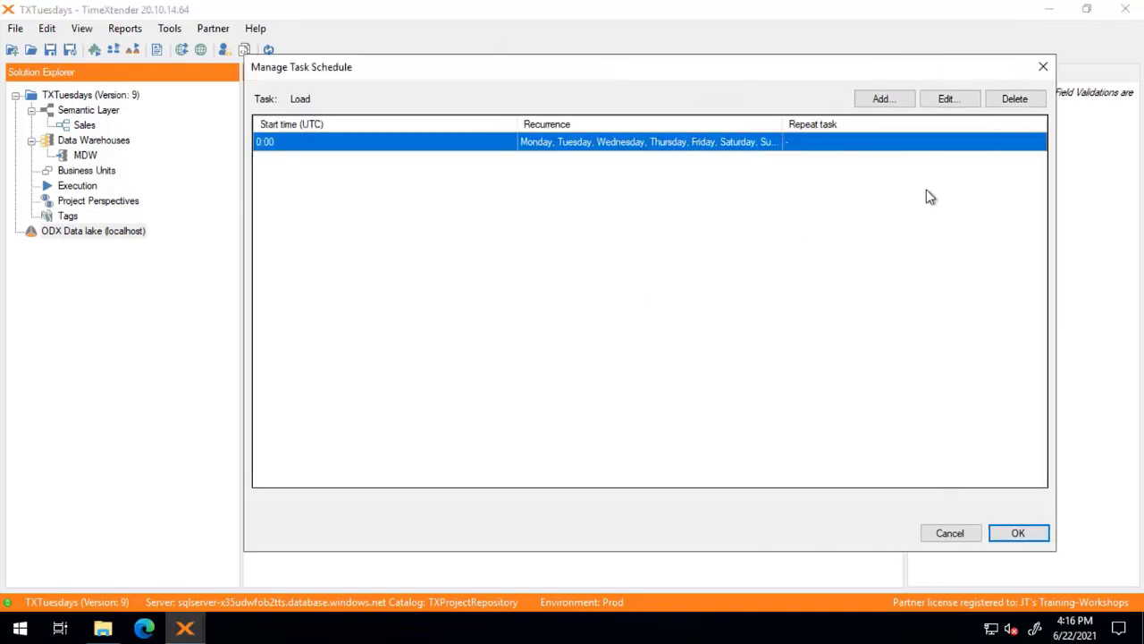
click(964, 105)
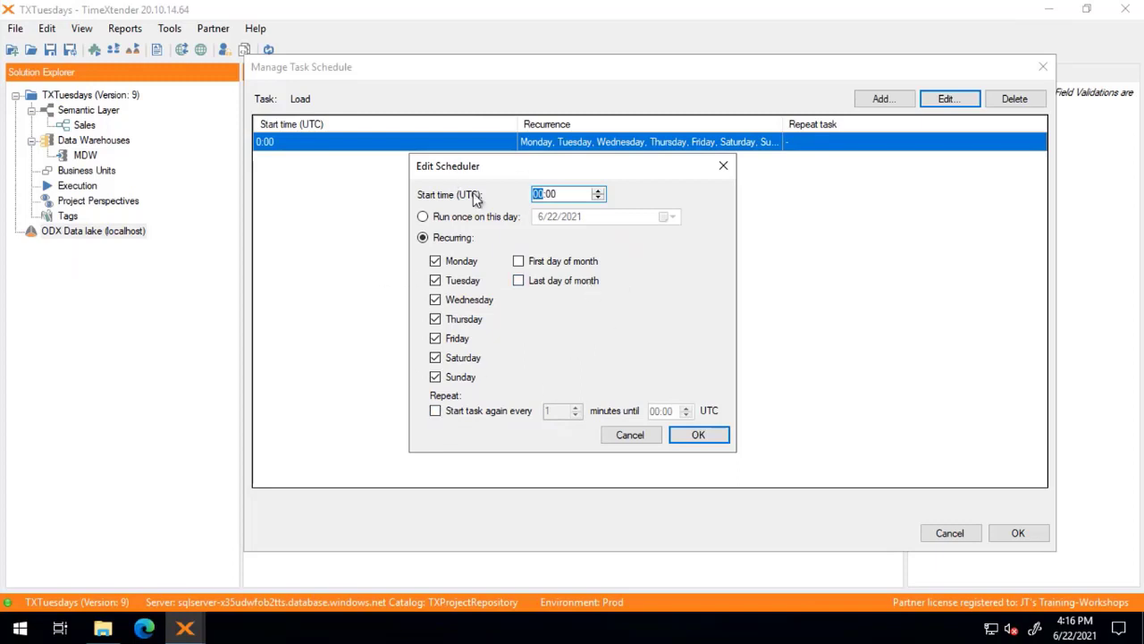
click(703, 436)
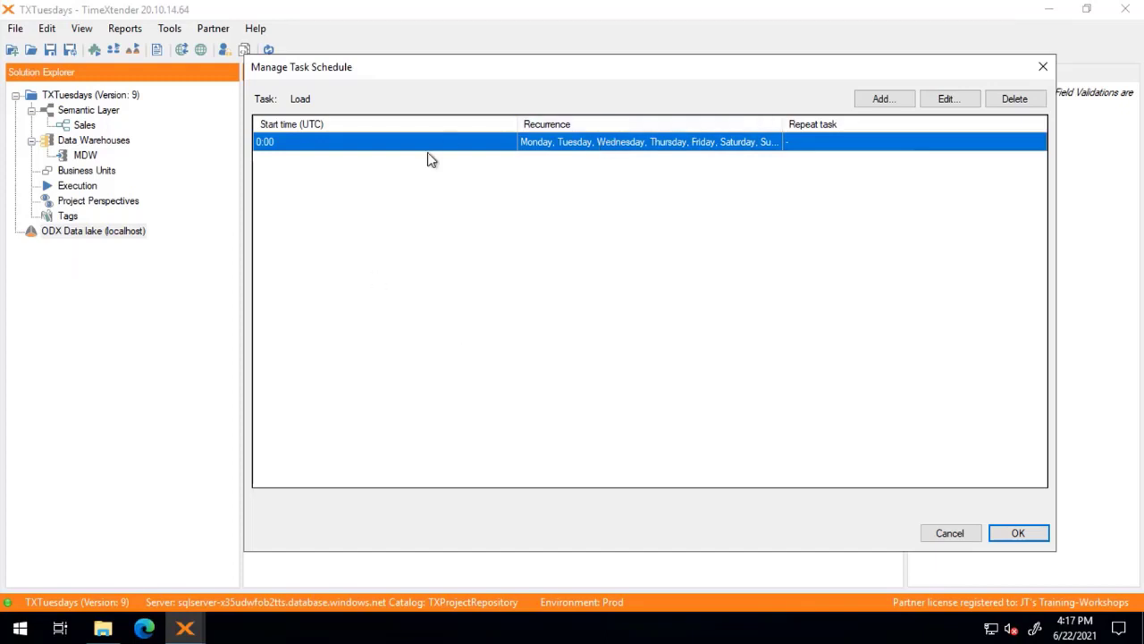
click(1021, 534)
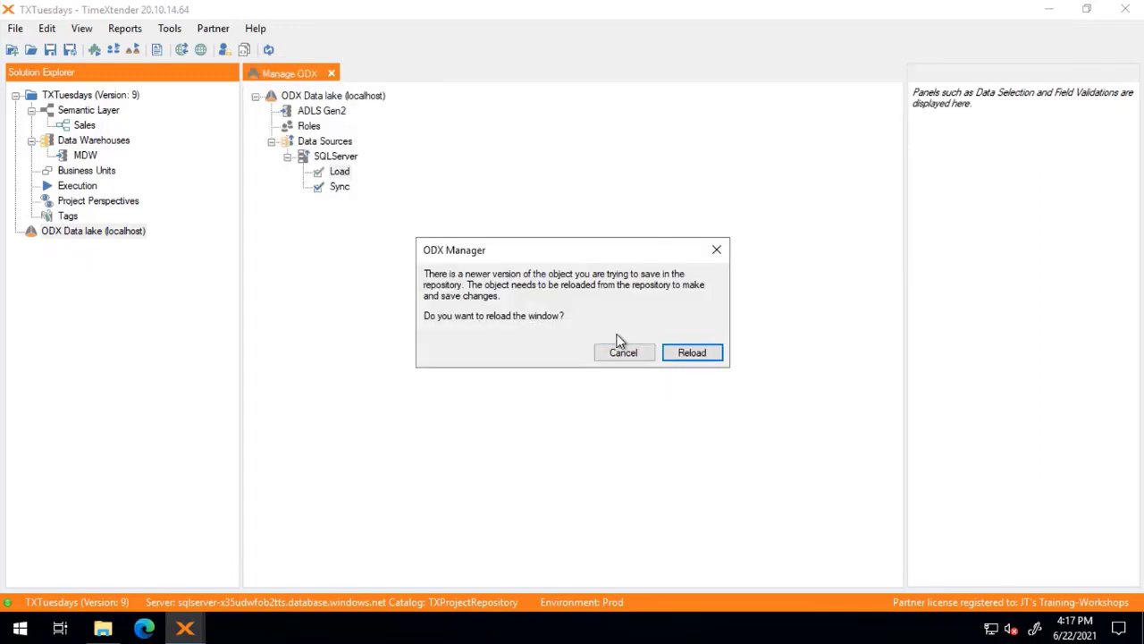
click(693, 352)
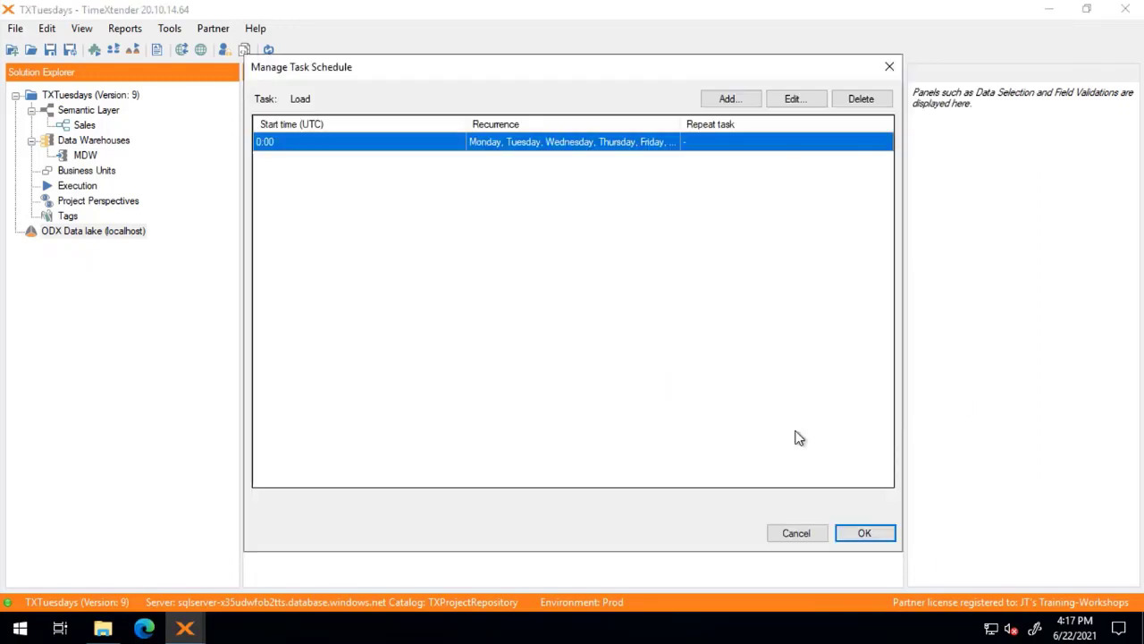
click(864, 534)
click(631, 354)
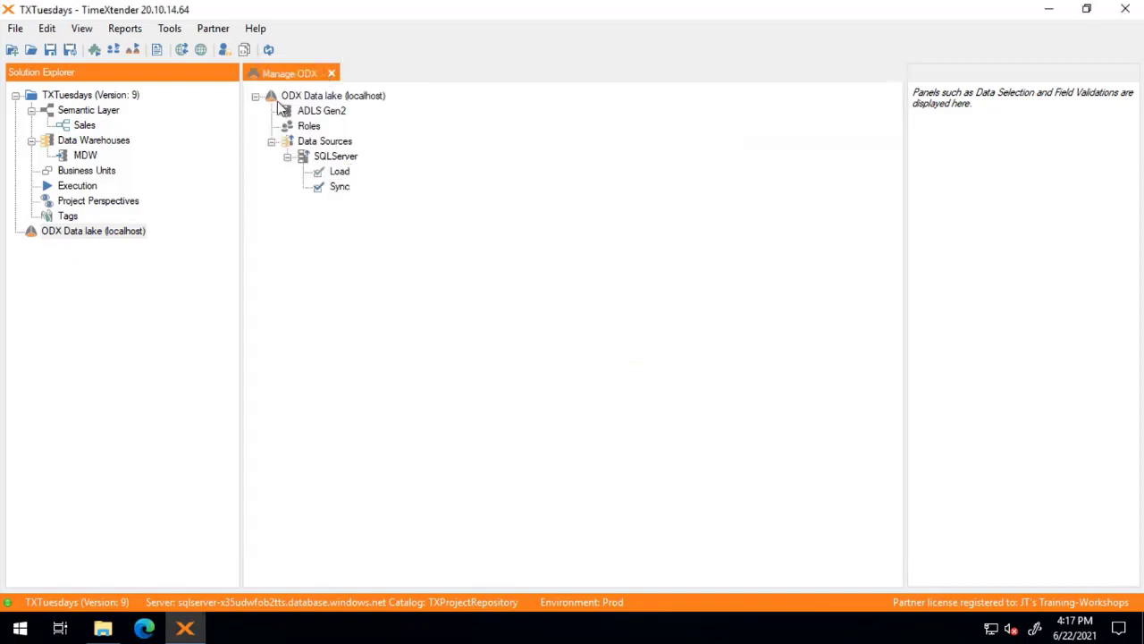
- View the execution log of the SQLServer Load task and close it
right_click(344, 173)
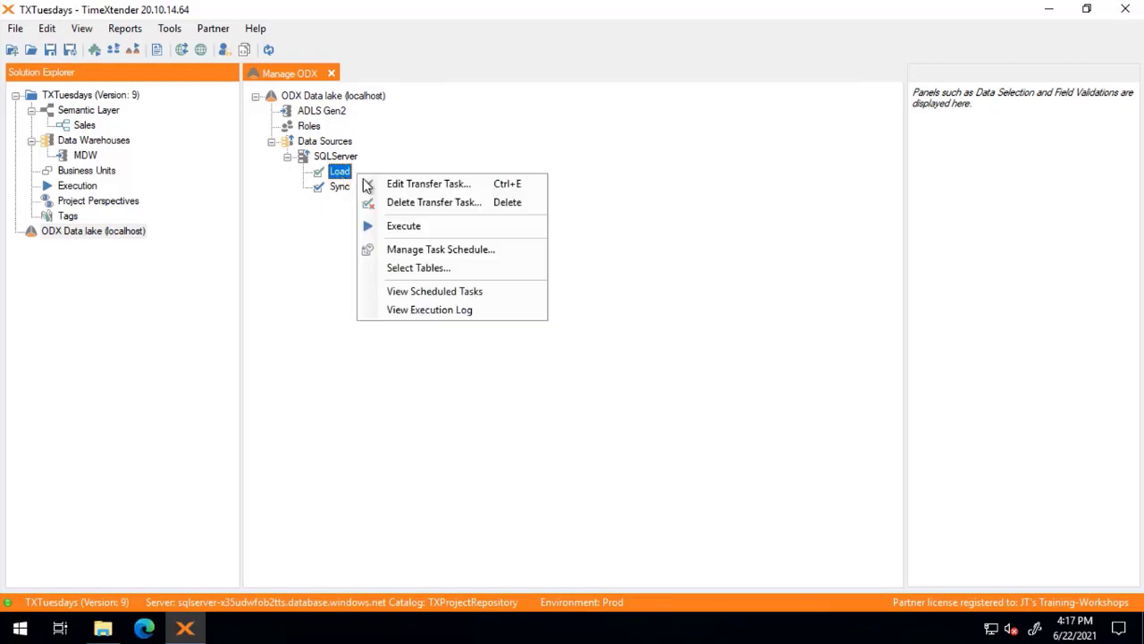
click(460, 315)
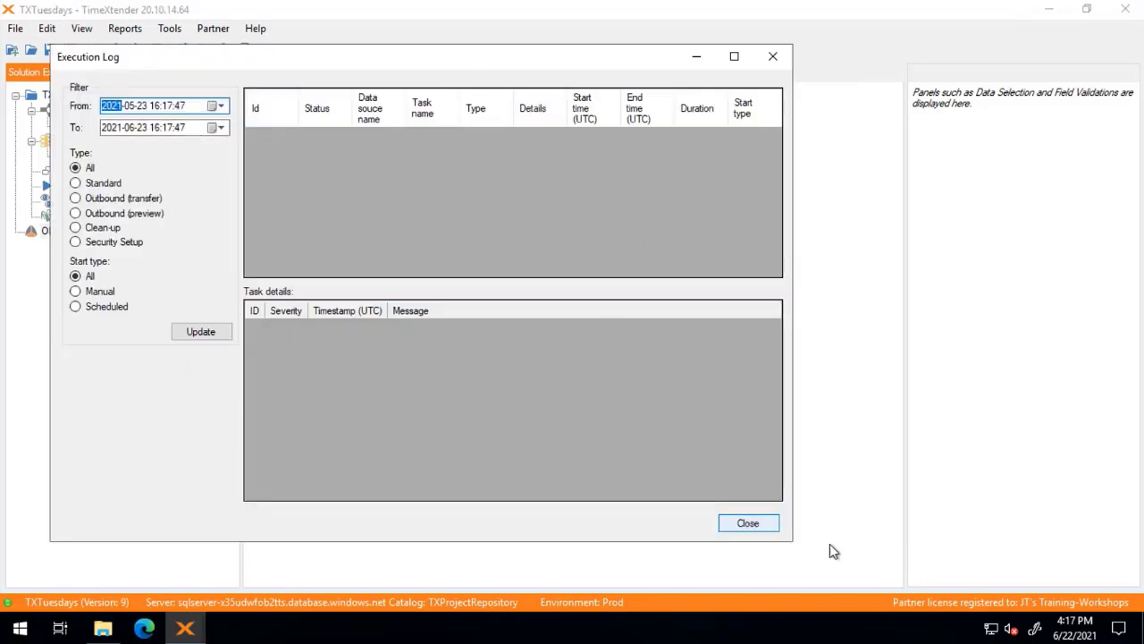
click(755, 527)
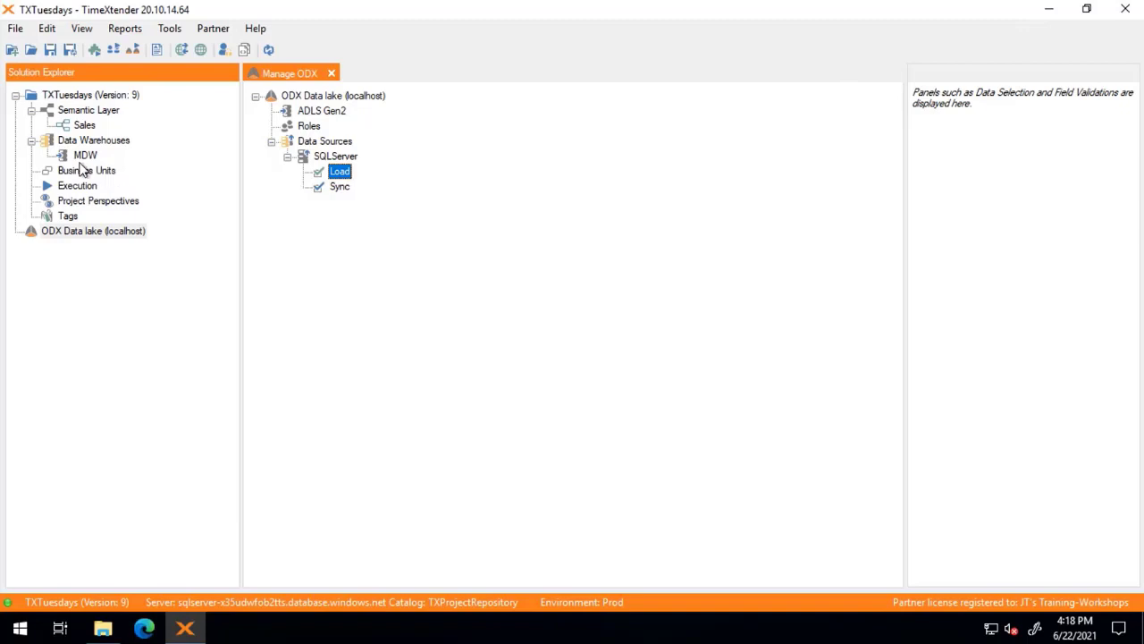
- Open the MDW data warehouse and expand its dbo.SalesOrderDetail table to view the fields
click(85, 157)
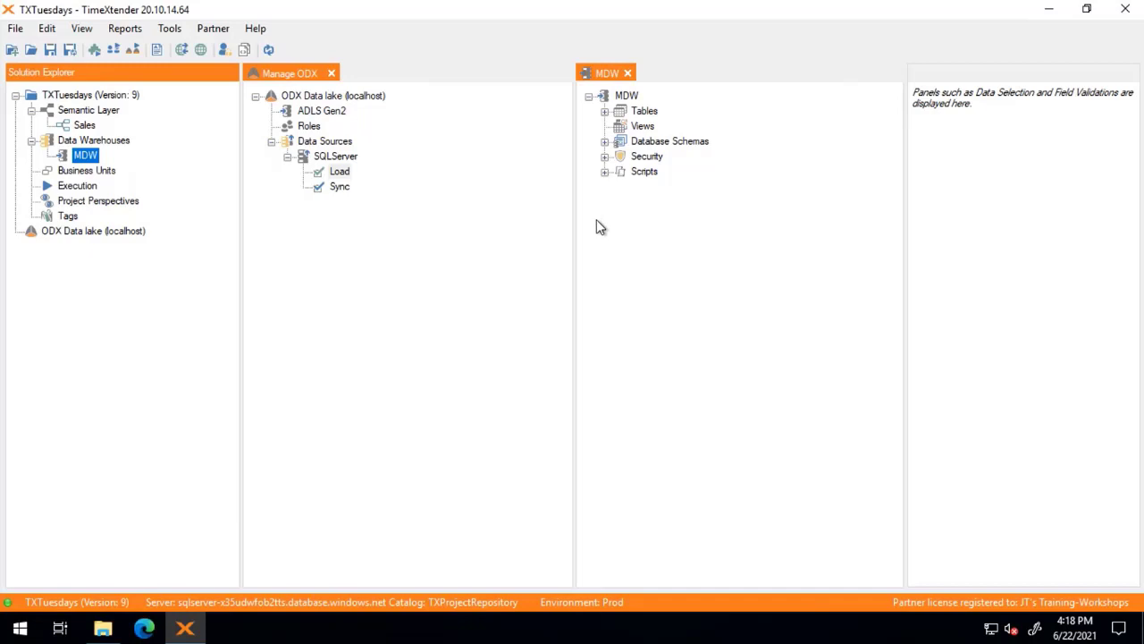
click(604, 110)
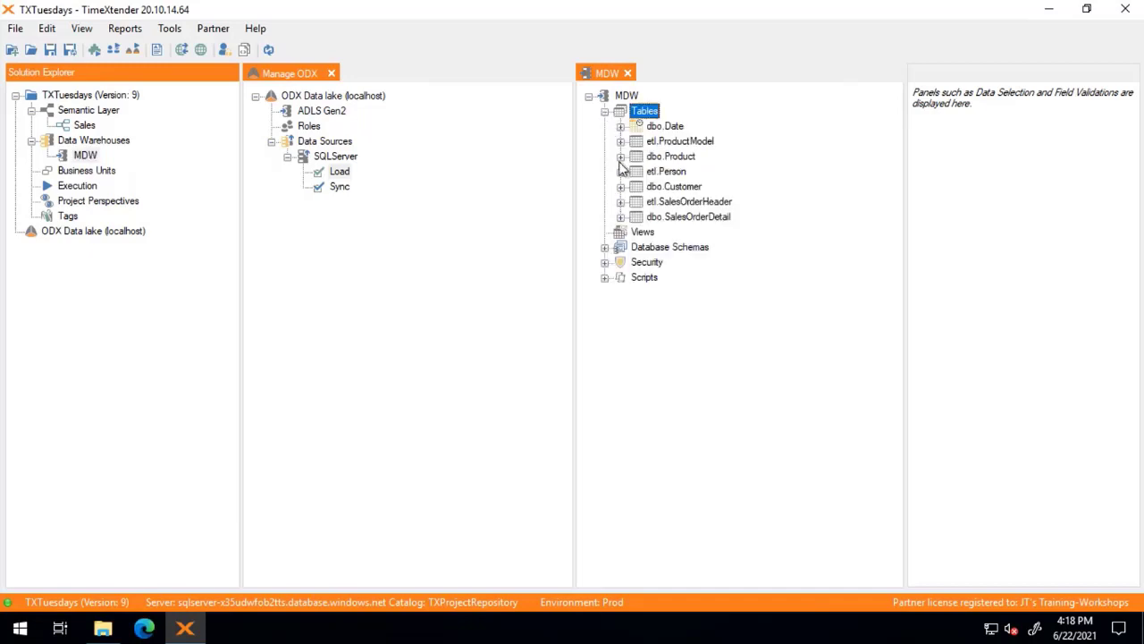
click(622, 219)
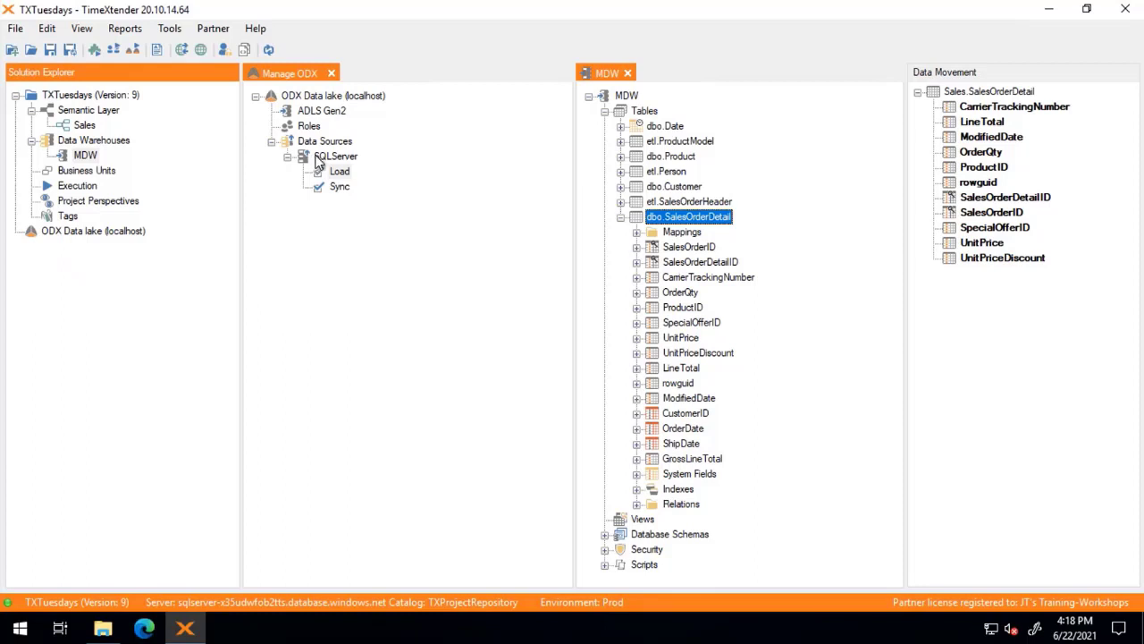
- Close the MDW and ODX management views, reopen the MDW data warehouse alone and select the project perspectives
click(631, 71)
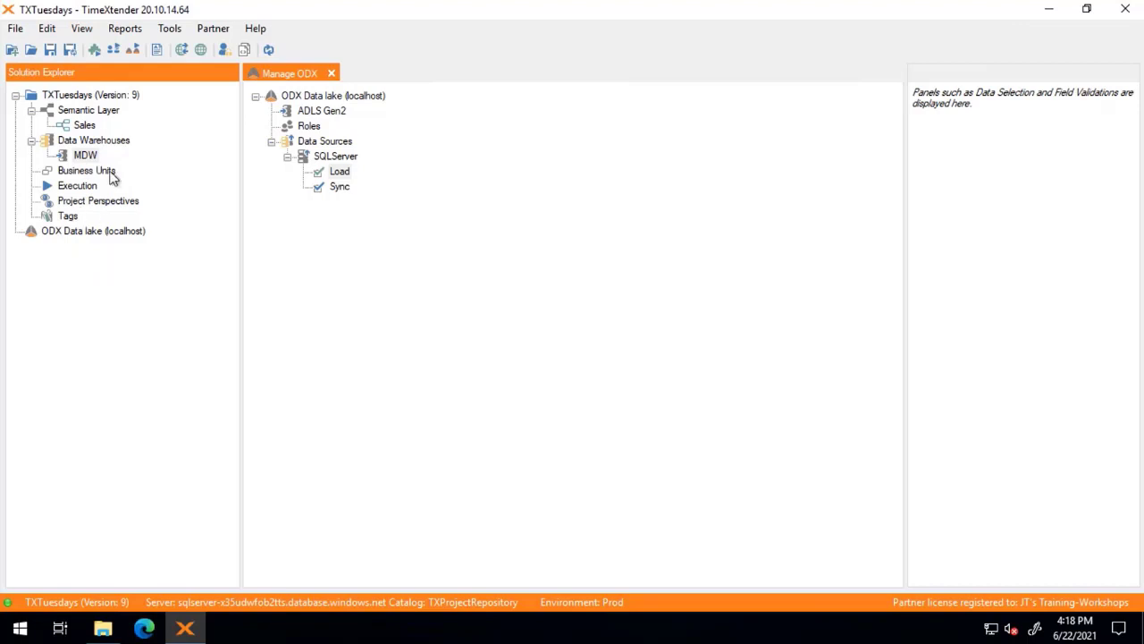
click(332, 74)
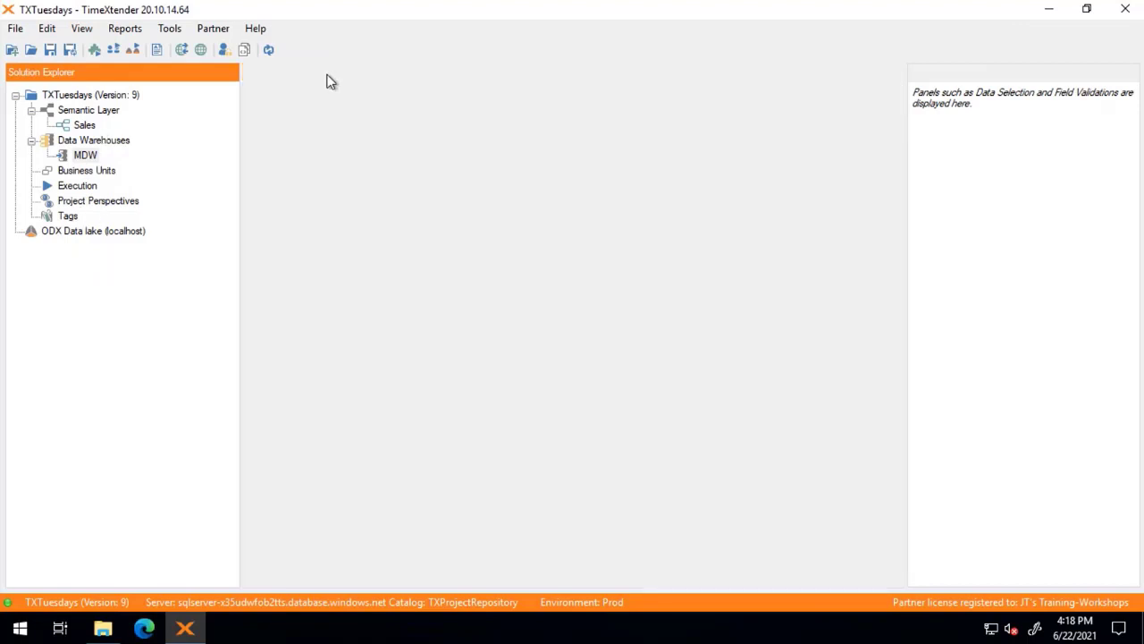
click(87, 157)
double_click(87, 159)
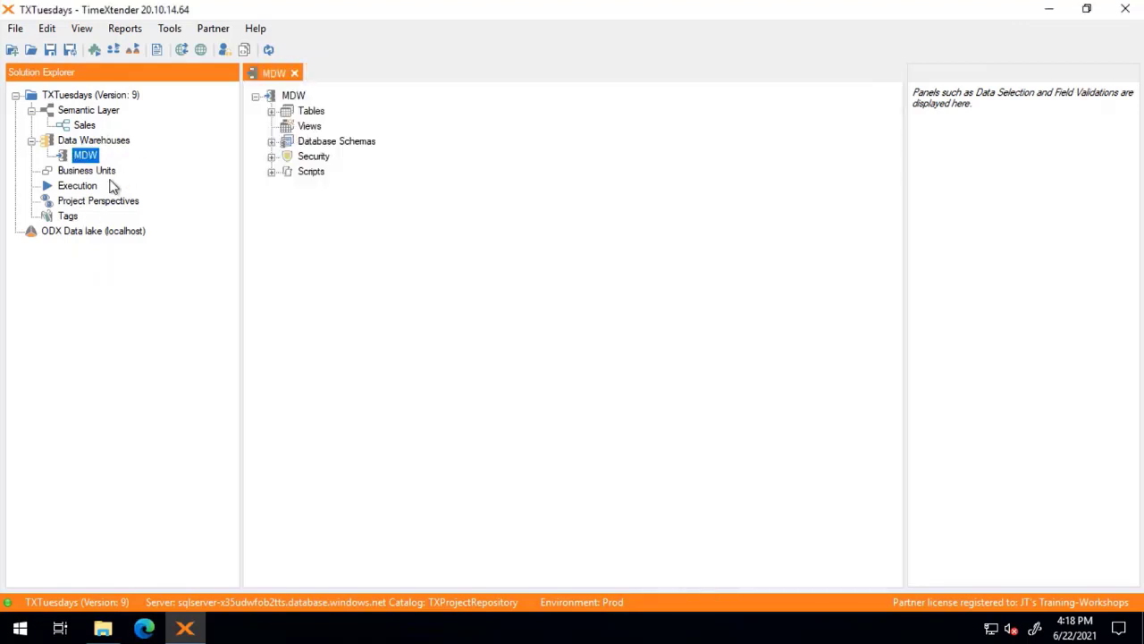
click(84, 201)
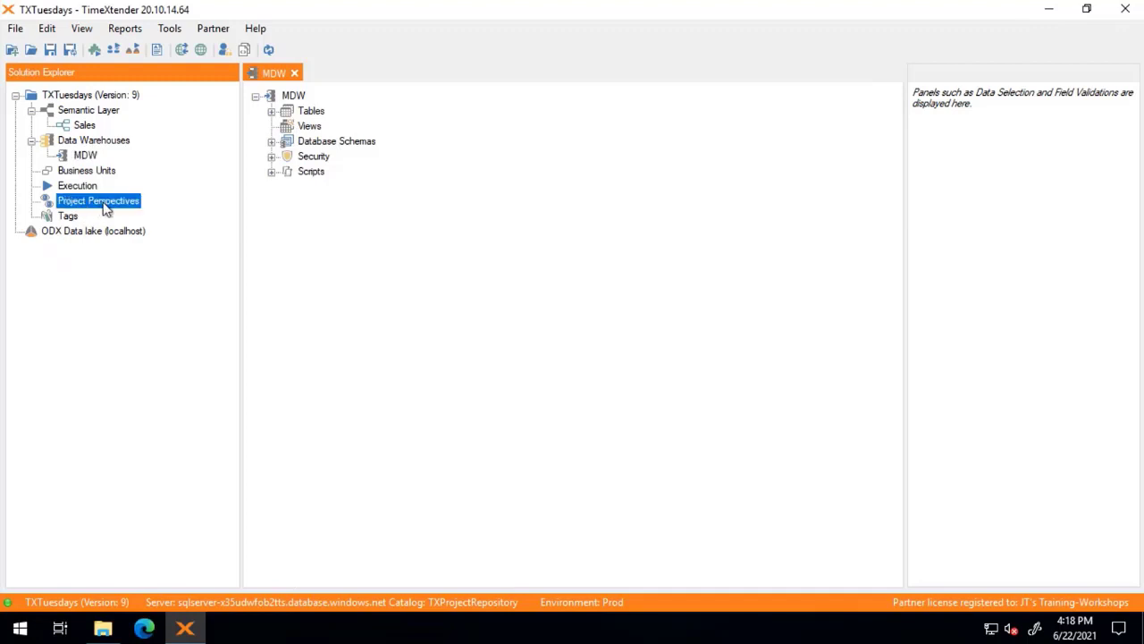
- Add a new project perspective to the TXTuesdays project and name it Sales
right_click(117, 201)
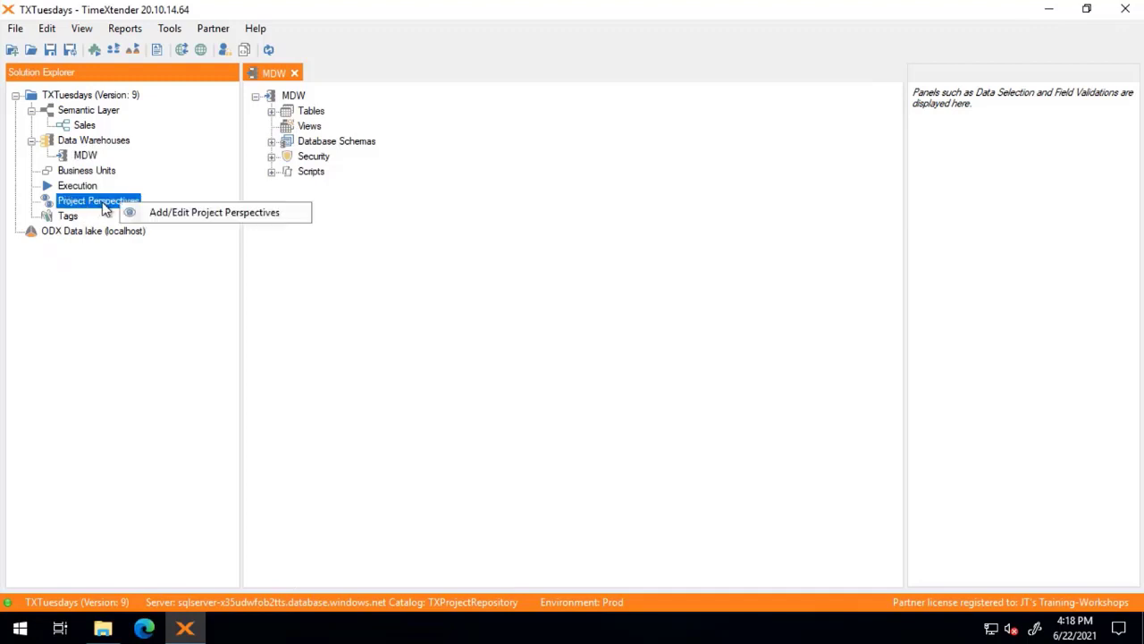
click(204, 217)
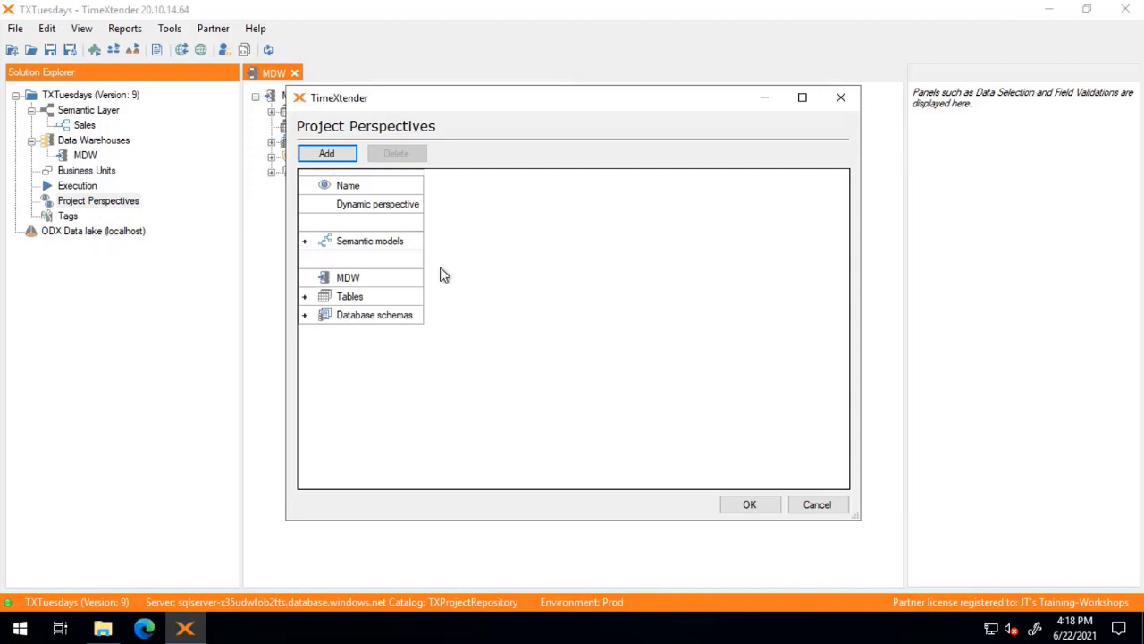
click(335, 158)
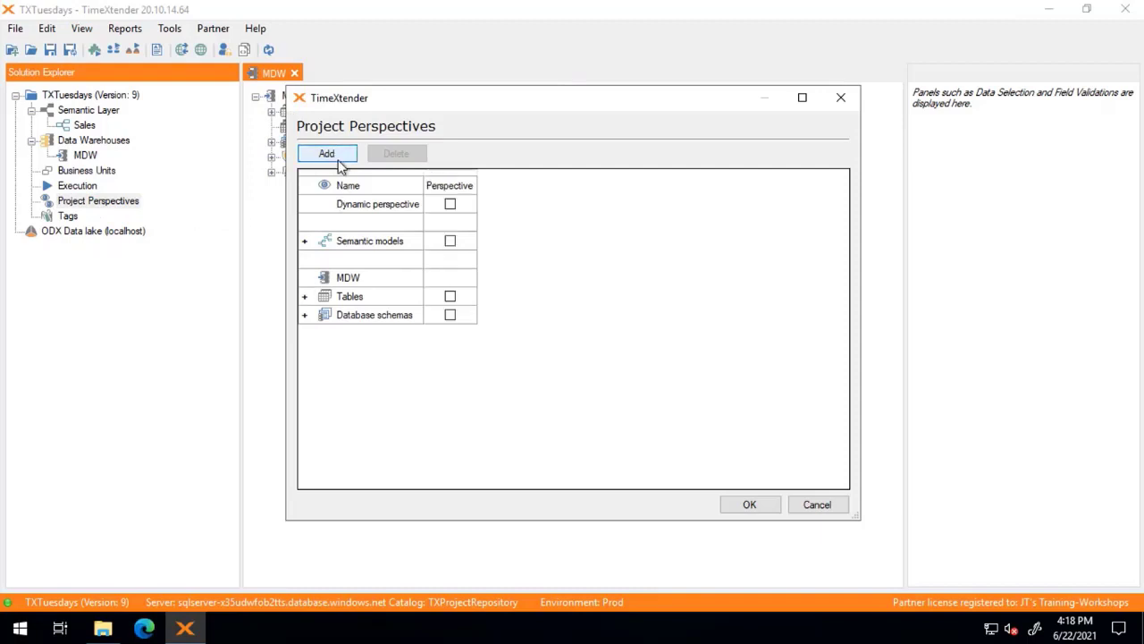
click(461, 186)
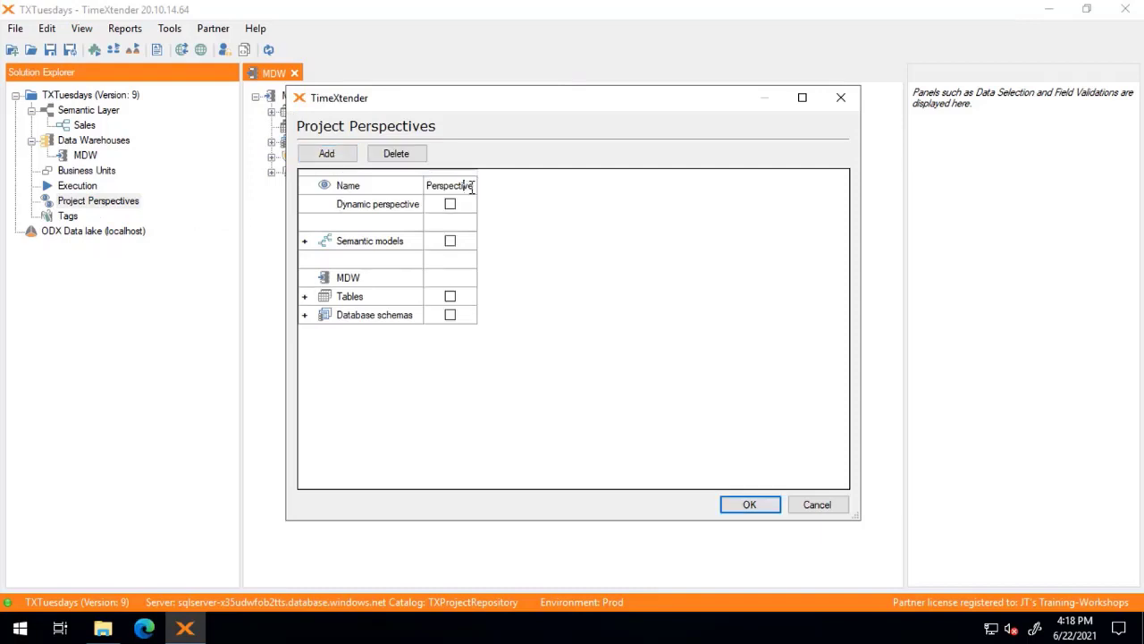
drag(464, 187, 427, 187)
text(Sales)
- Include the Sales semantic model in the Sales perspective, make the perspective dynamic and save it
click(305, 297)
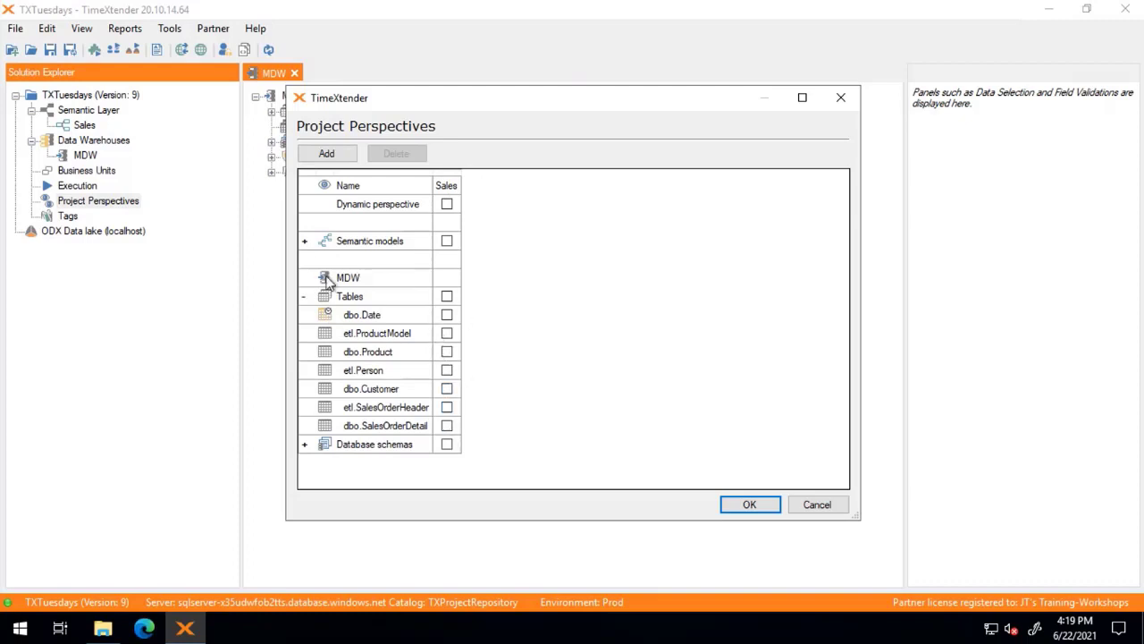
click(305, 243)
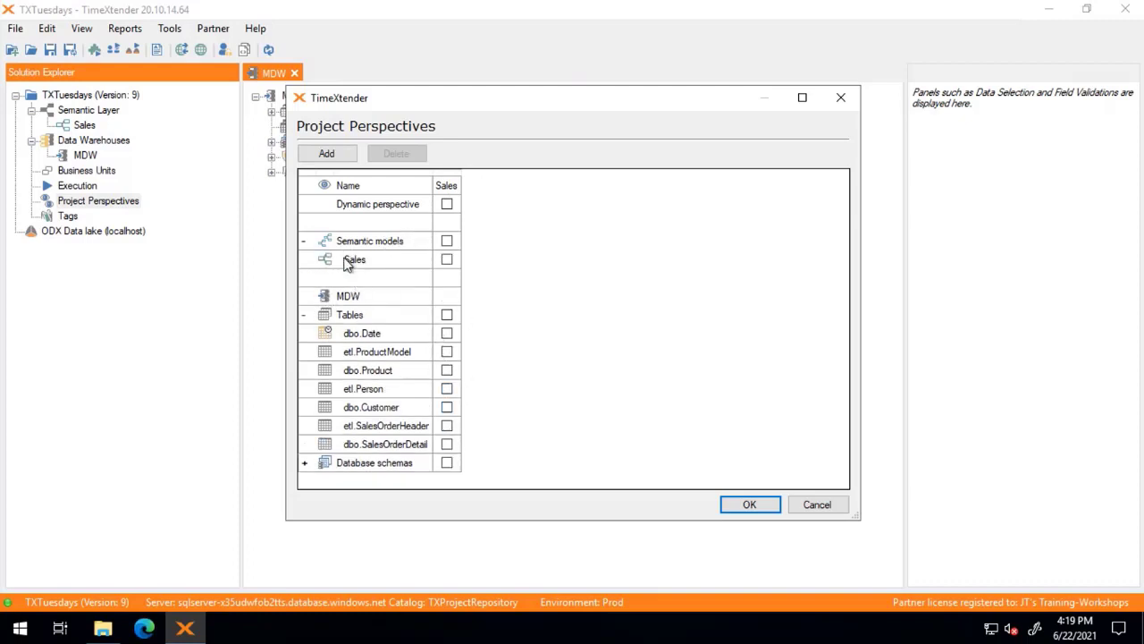
click(451, 261)
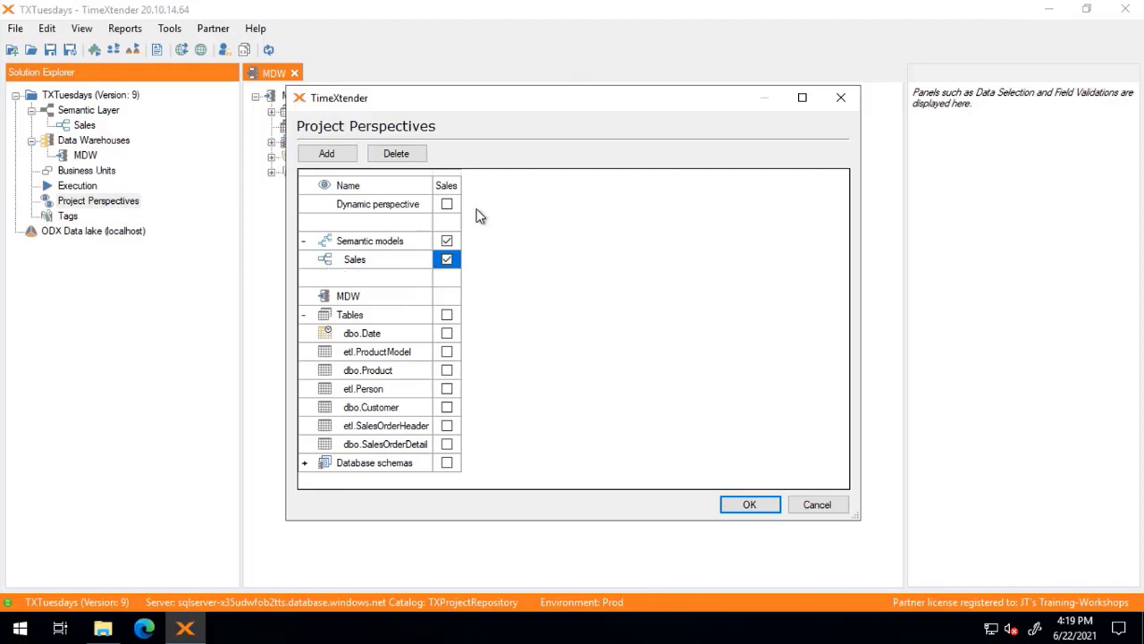
click(447, 204)
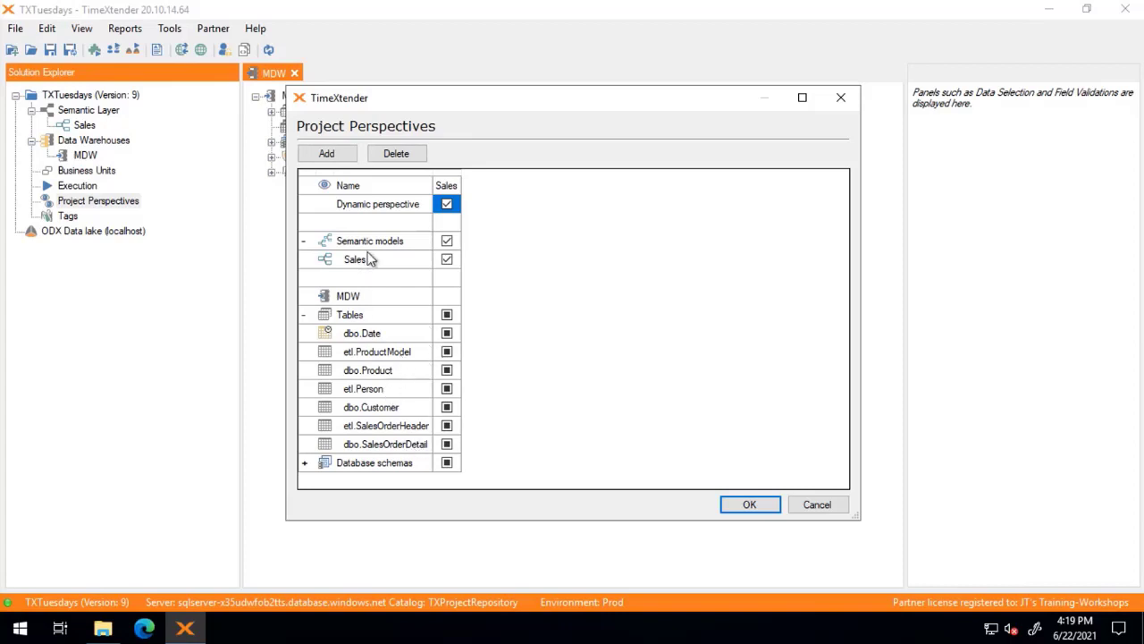
click(447, 444)
click(775, 506)
right_click(92, 219)
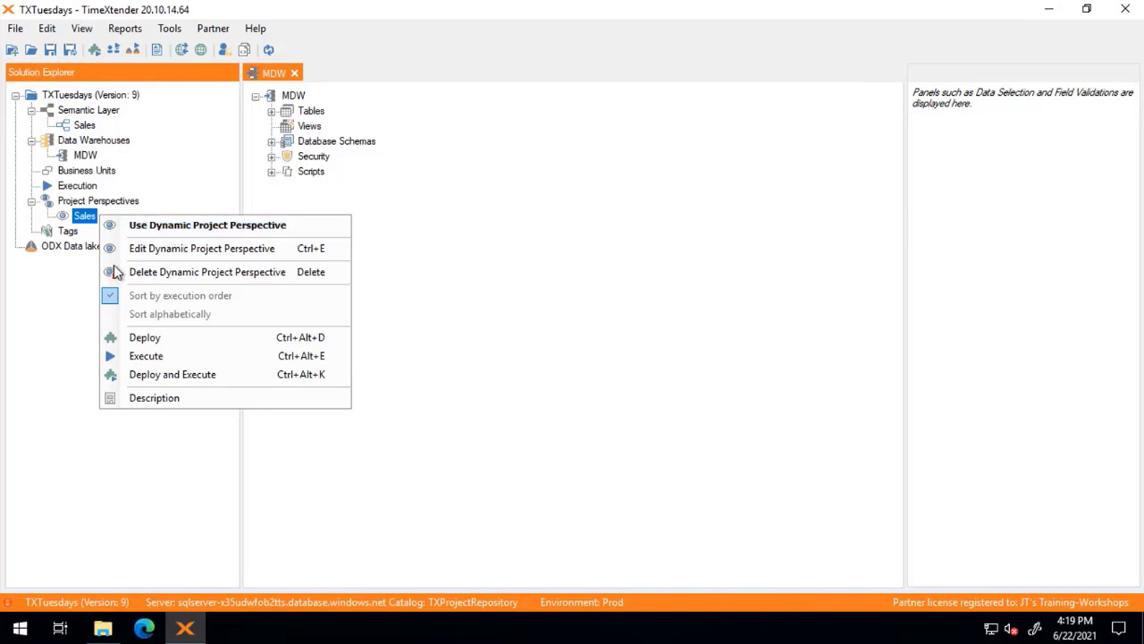
click(49, 302)
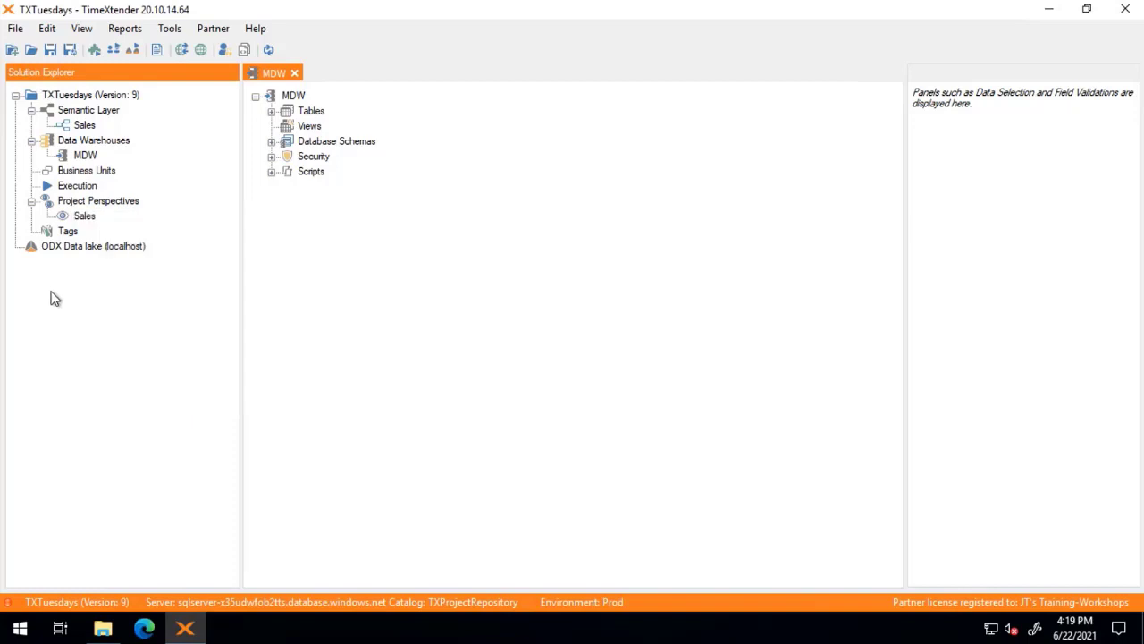
- Open the project's execution settings and add an execution package named Sales
double_click(84, 189)
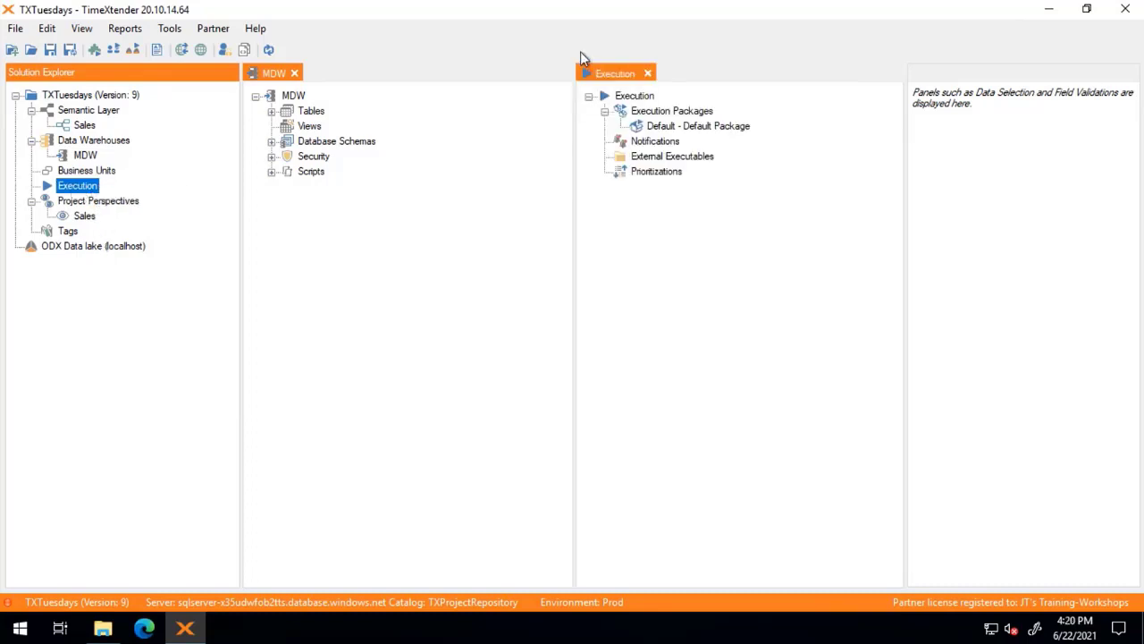
right_click(648, 112)
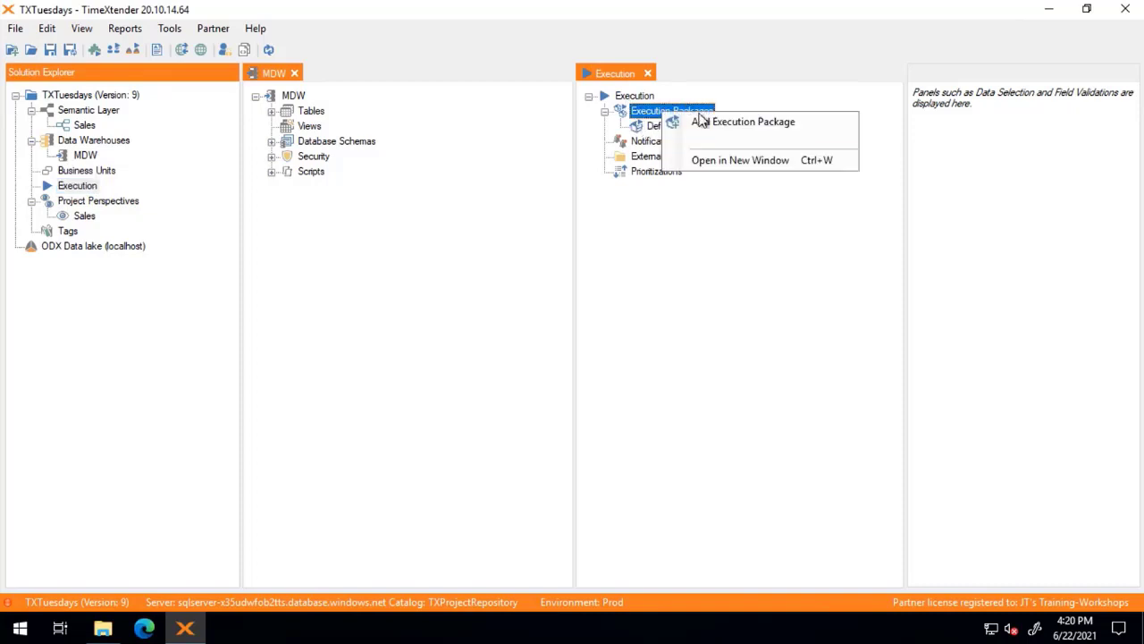
click(723, 124)
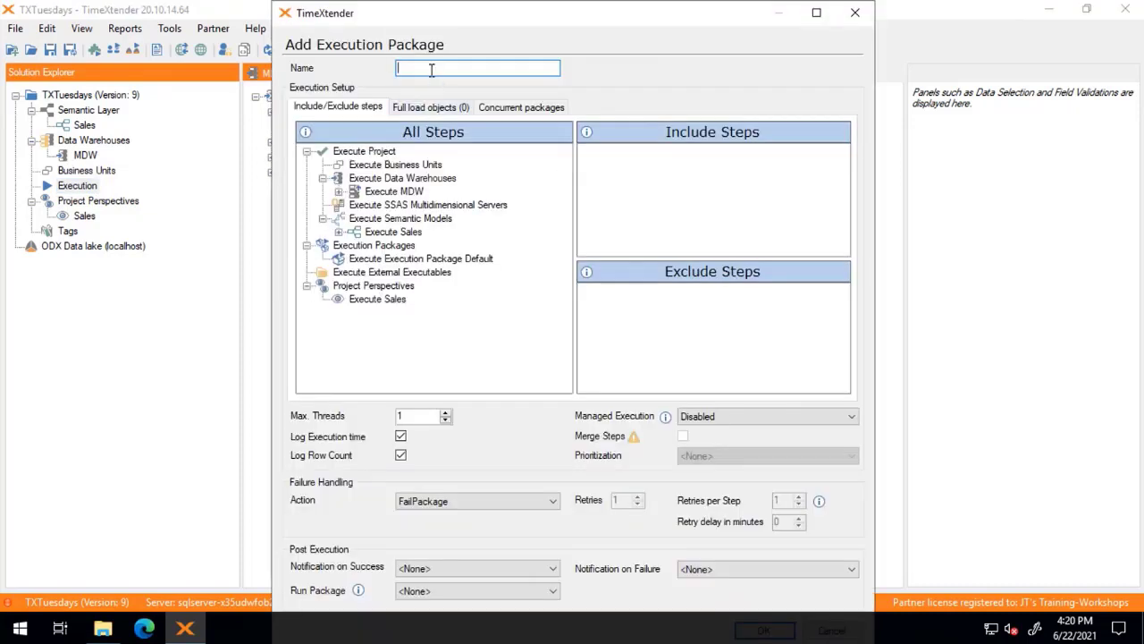
text(Sales)
- Add the MDW etl.Person table execution to the package's included steps and remove it again
double_click(371, 191)
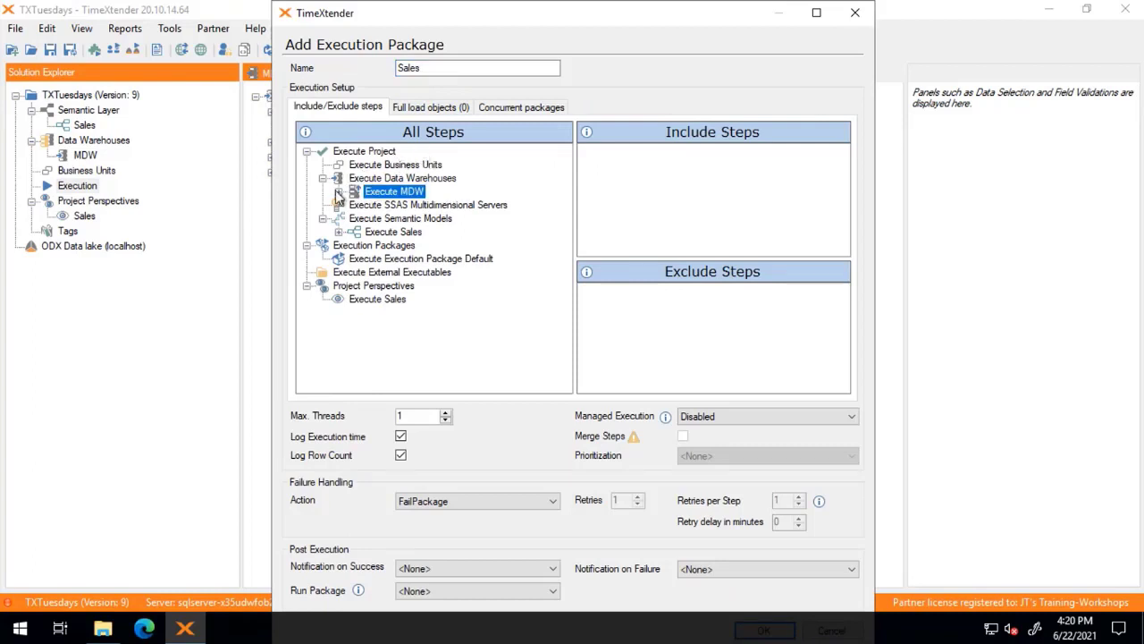
drag(429, 233, 666, 223)
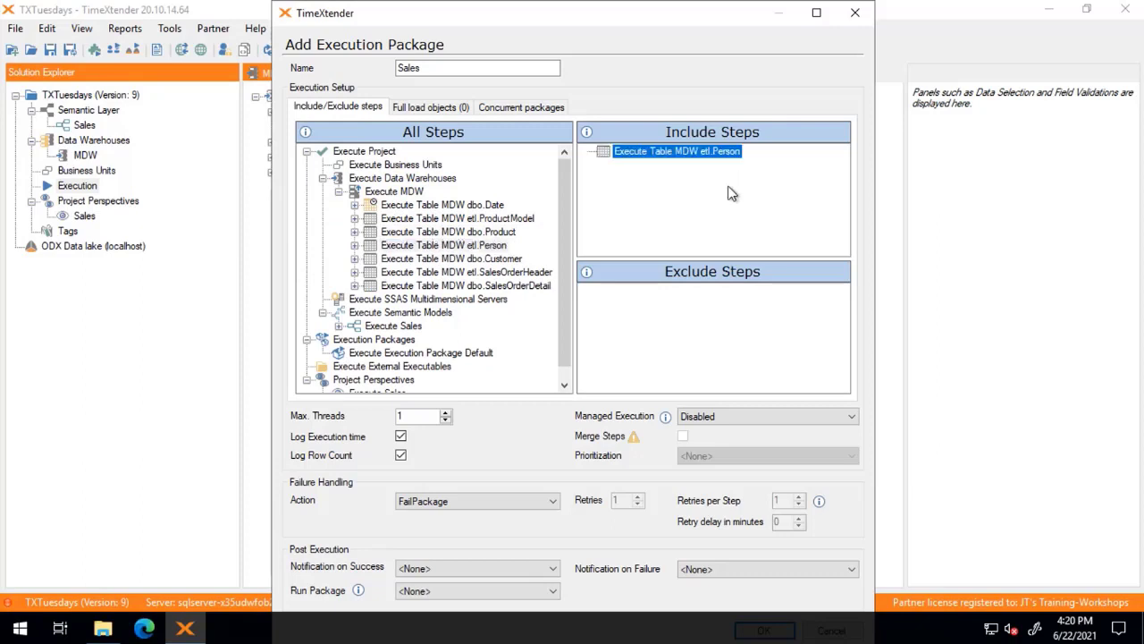
right_click(677, 157)
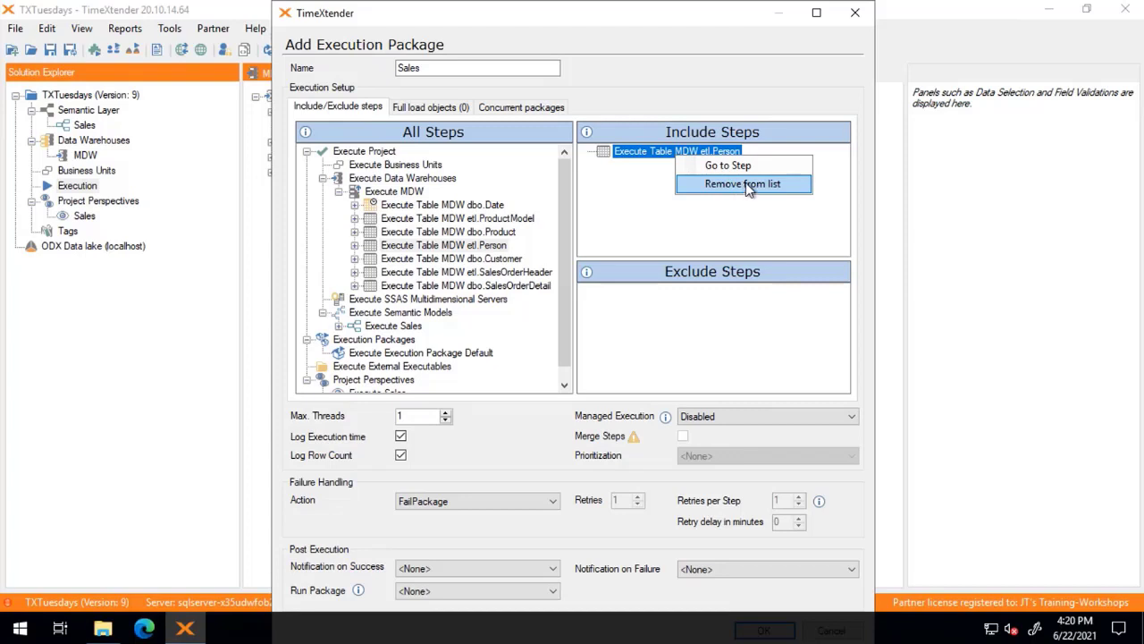
click(745, 183)
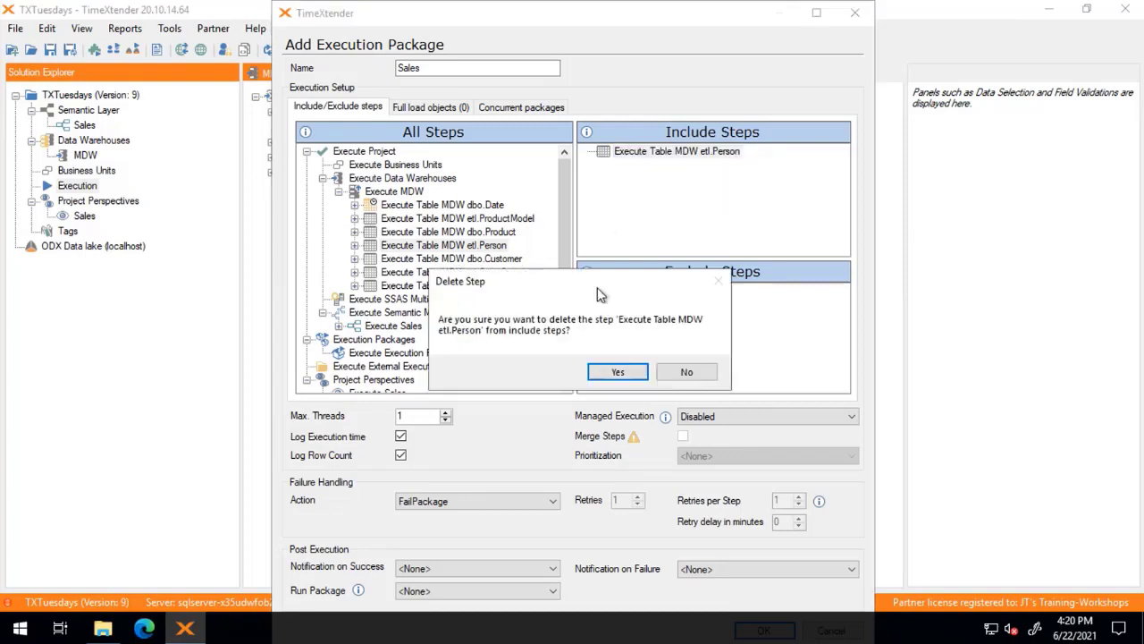
click(619, 372)
- Include the Sales project perspective's execution in the package and set the maximum threads to 5
scroll(465, 344, down, 1)
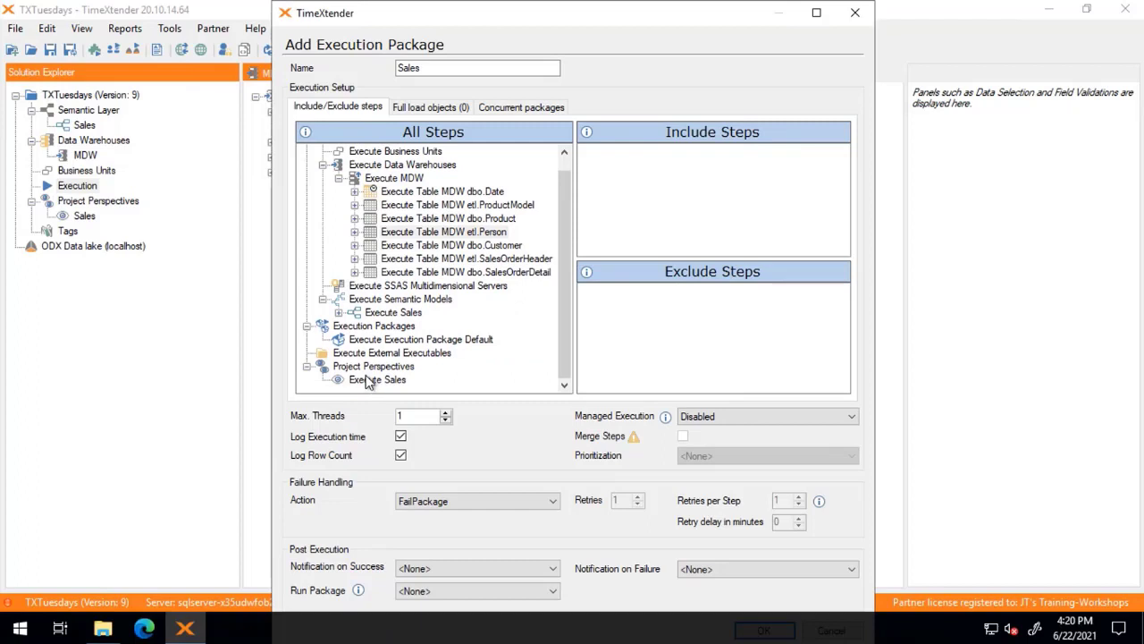
drag(368, 382, 636, 186)
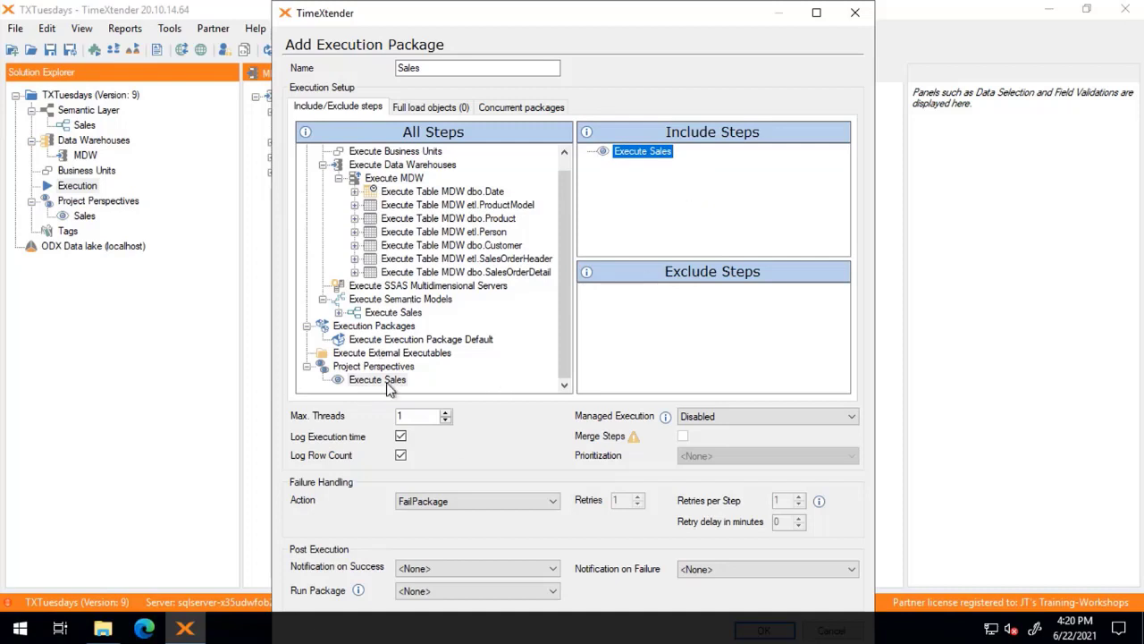
click(445, 414)
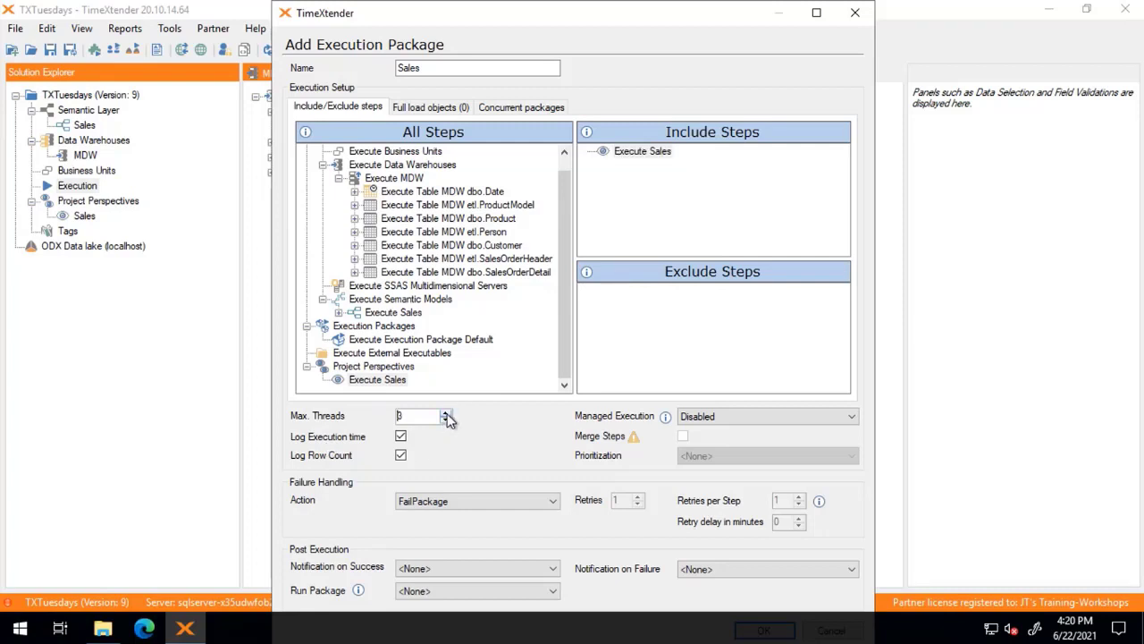
click(446, 414)
click(419, 418)
- Set the package's managed execution to ExecutionTime, save the package and dismiss the deployment notice
click(824, 421)
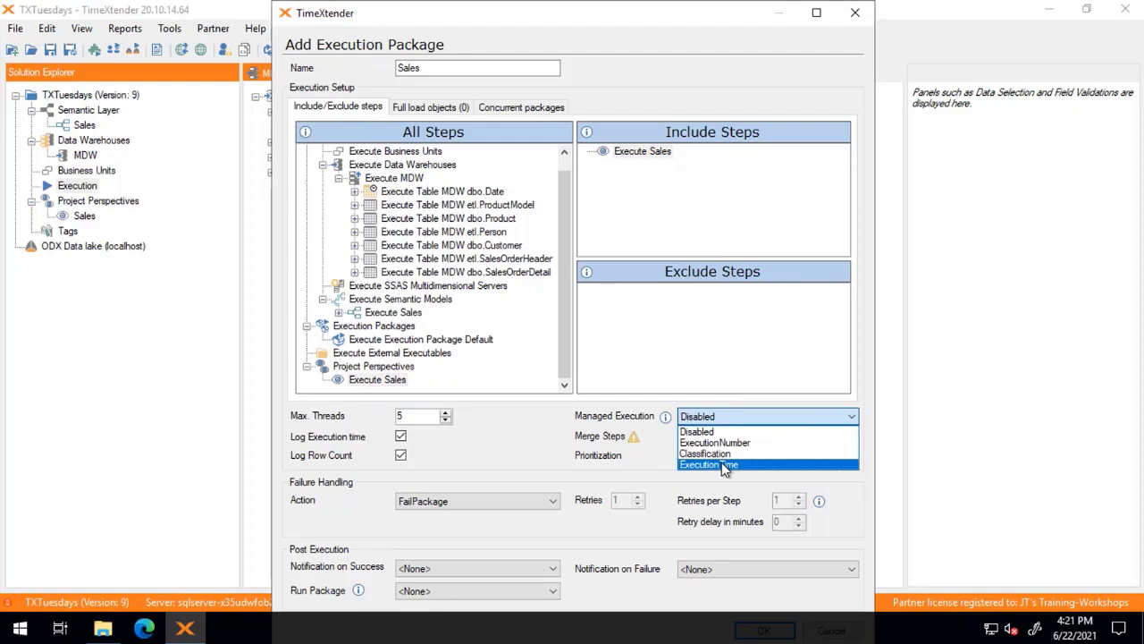
click(724, 465)
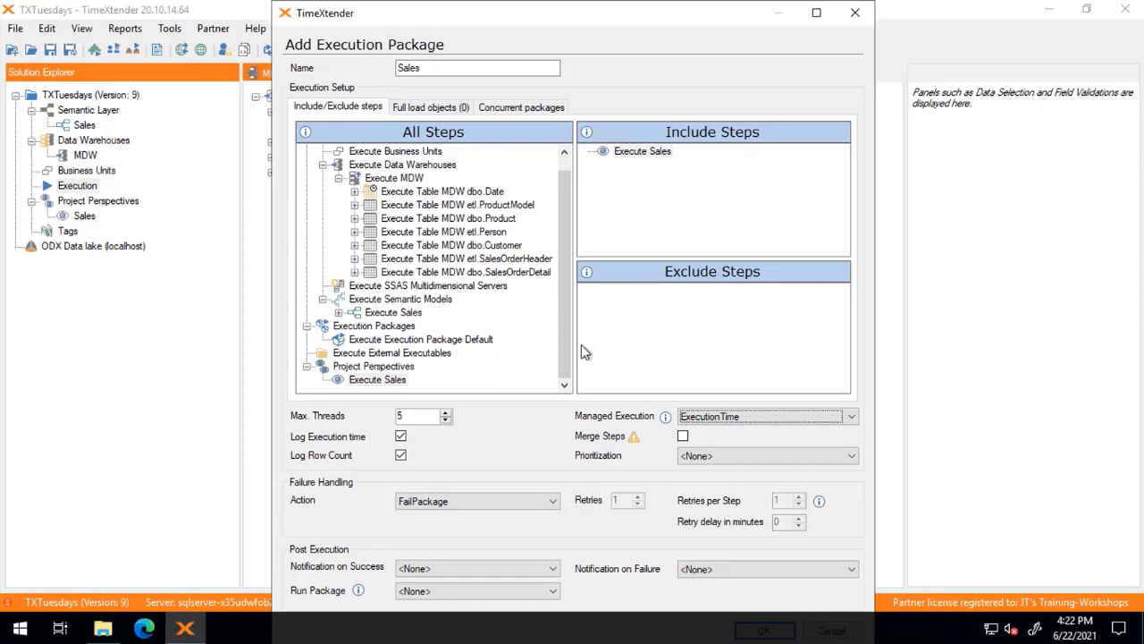
key(Return)
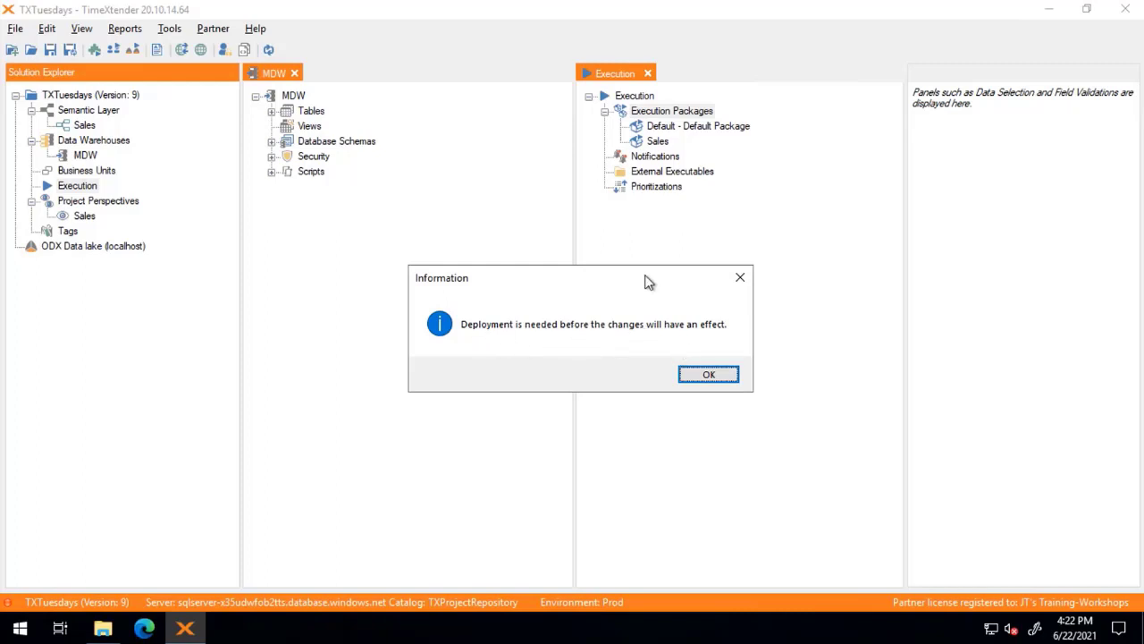
drag(648, 281, 630, 291)
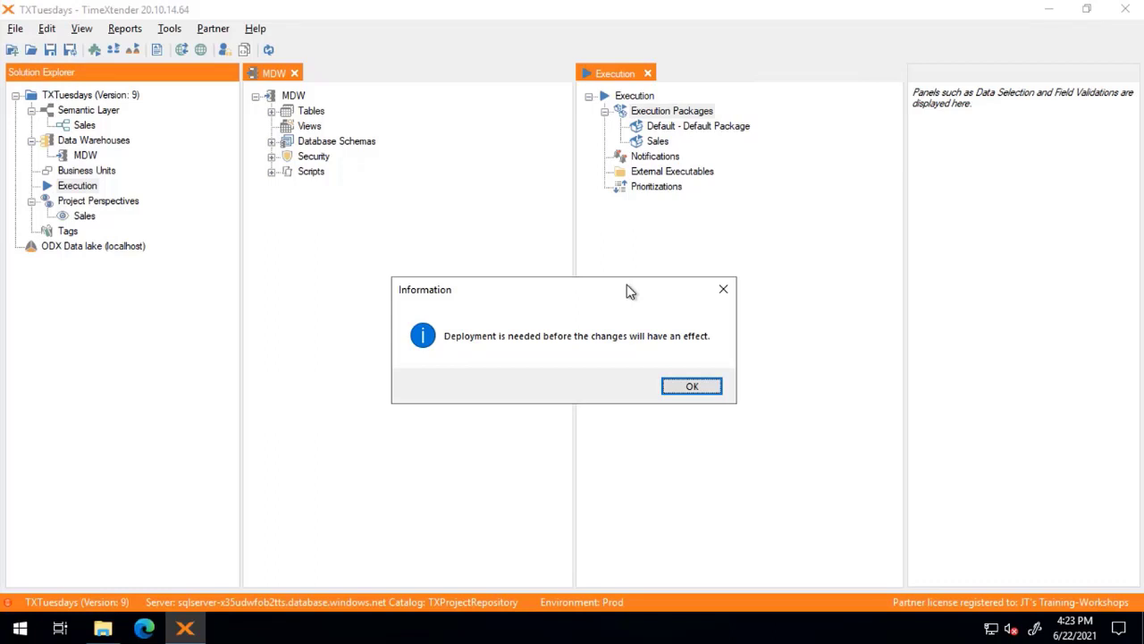
click(692, 387)
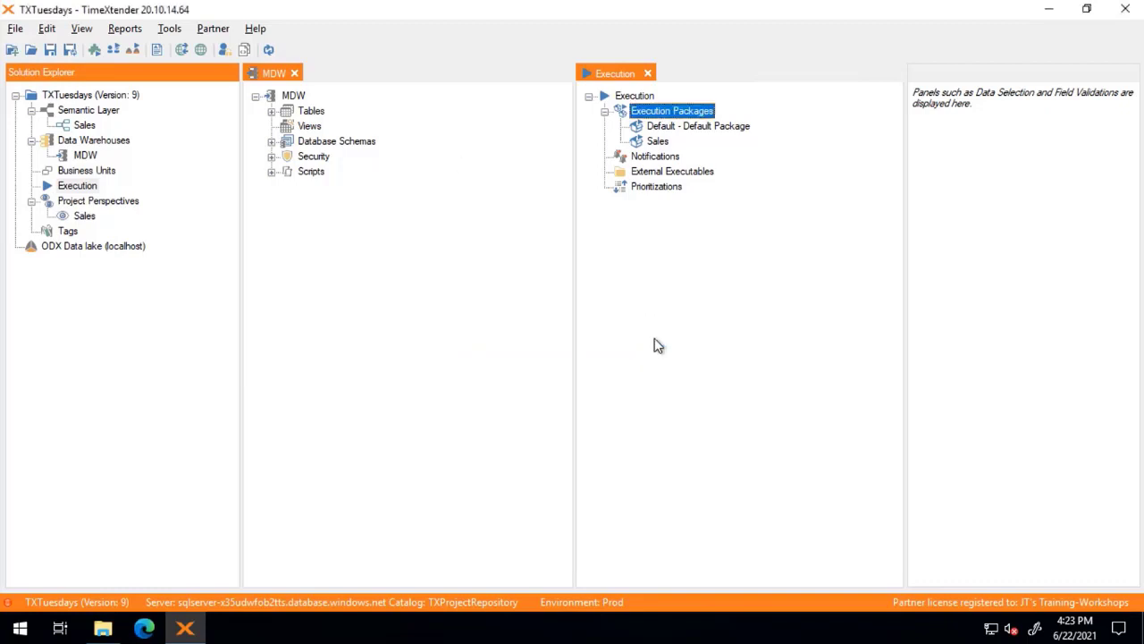
- Save the TXTuesdays project as the deployed version
click(271, 110)
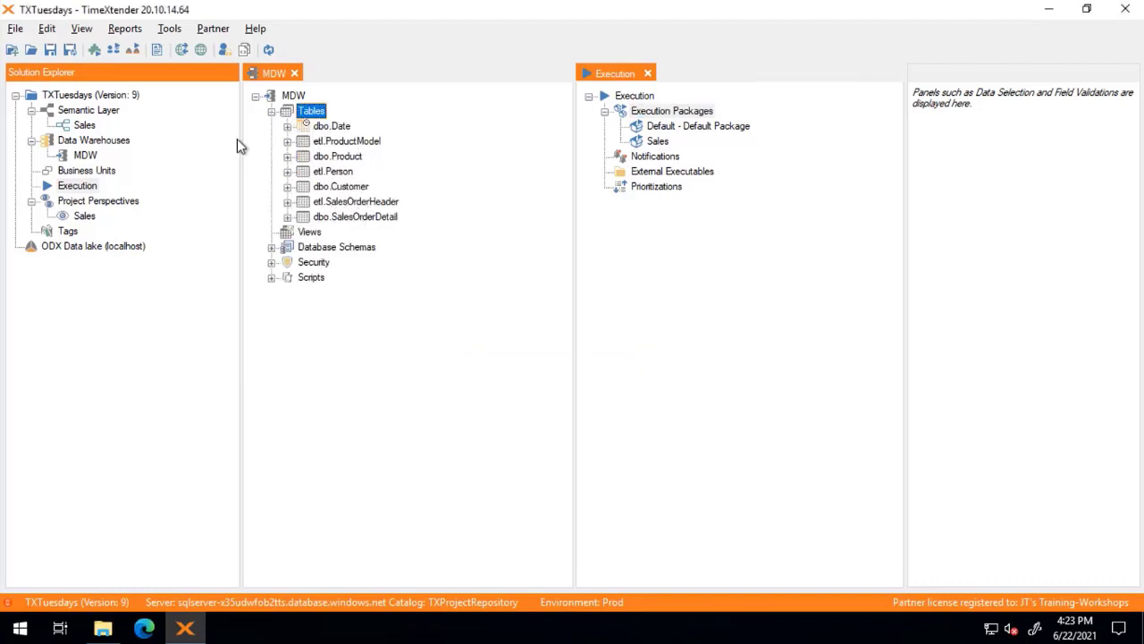
click(16, 31)
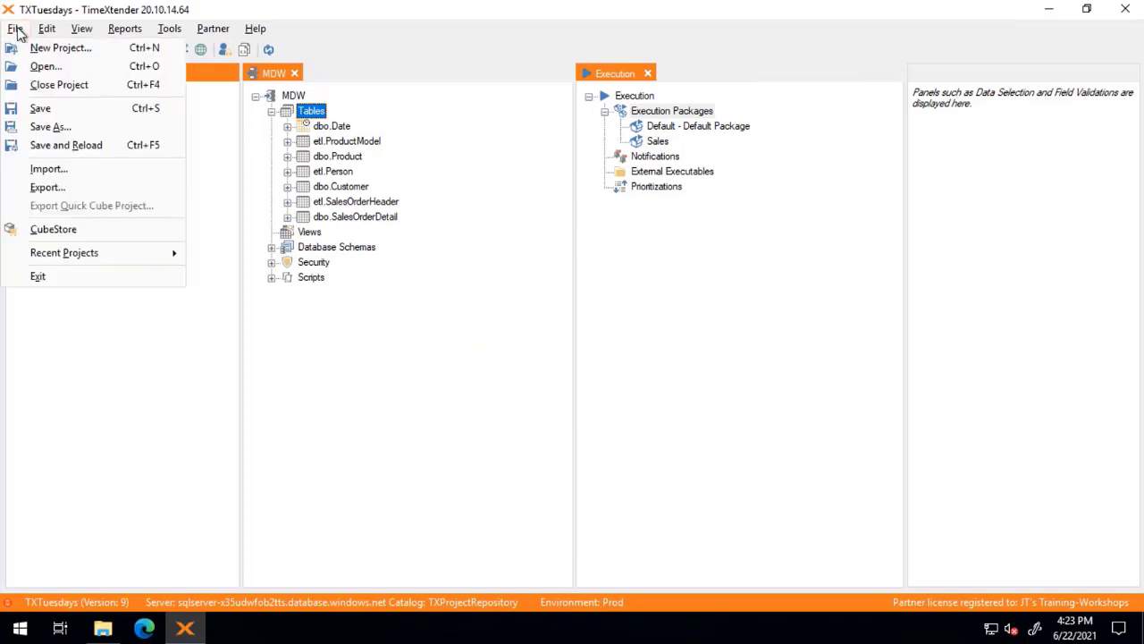
click(225, 69)
right_click(88, 100)
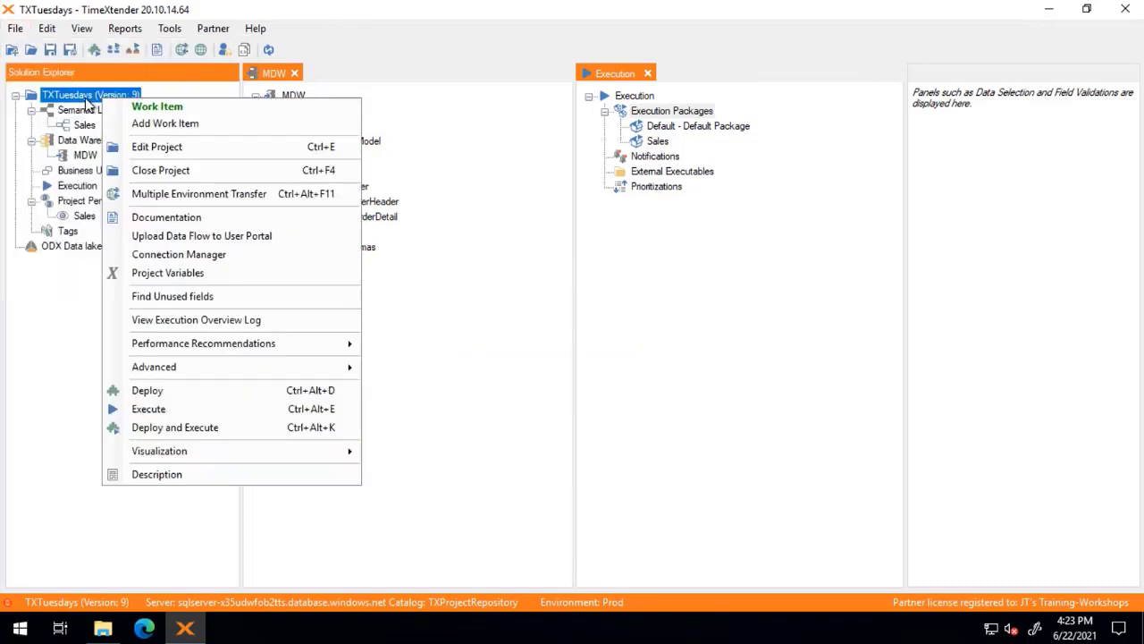
mouse_move(227, 377)
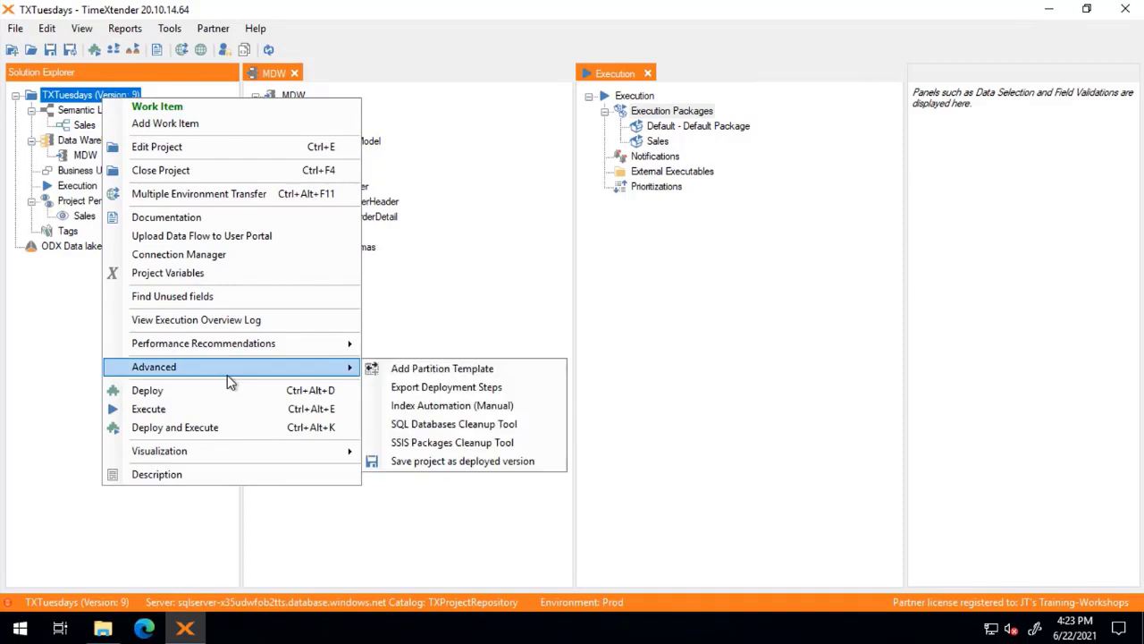
click(543, 462)
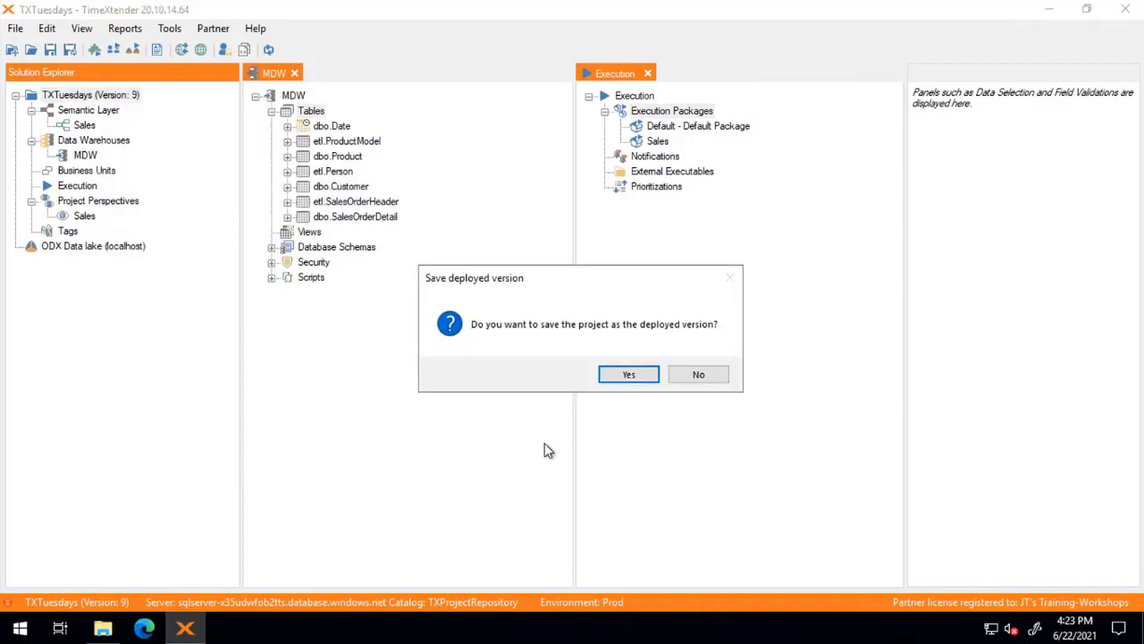
click(641, 373)
click(804, 470)
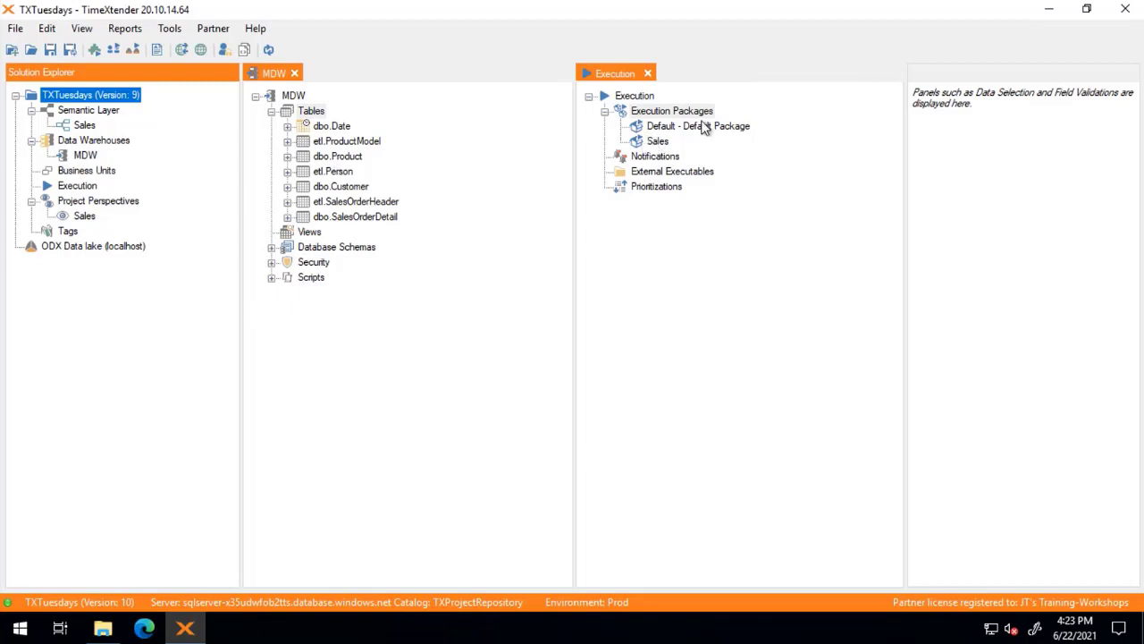
- Add a daily frequency schedule to the Sales execution package with a start time of 00:45
click(657, 141)
right_click(657, 141)
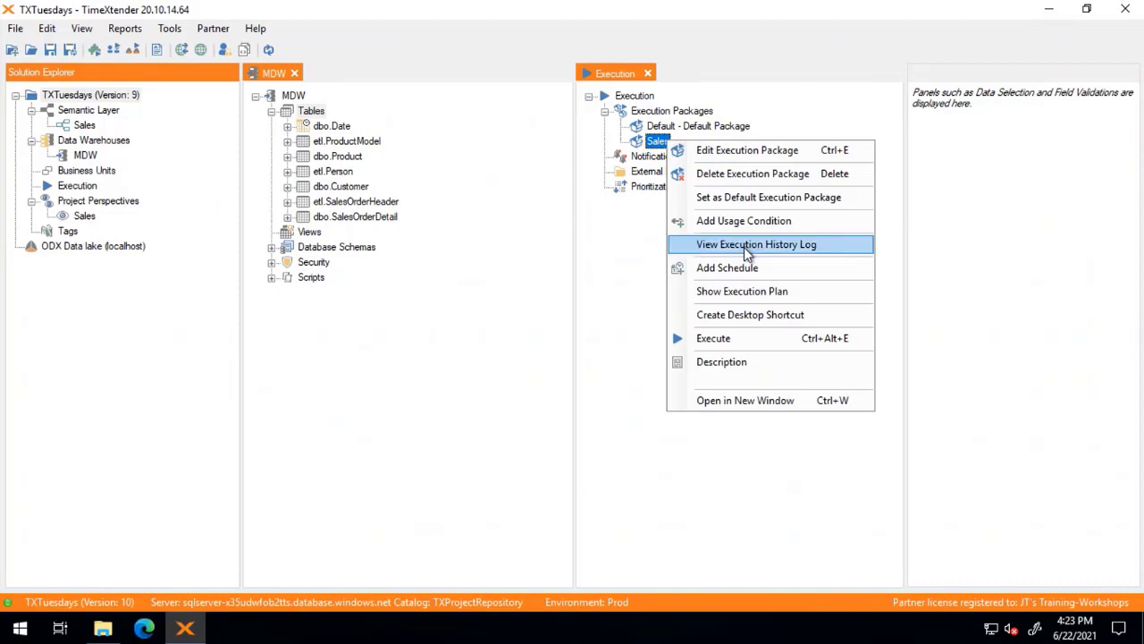
click(724, 267)
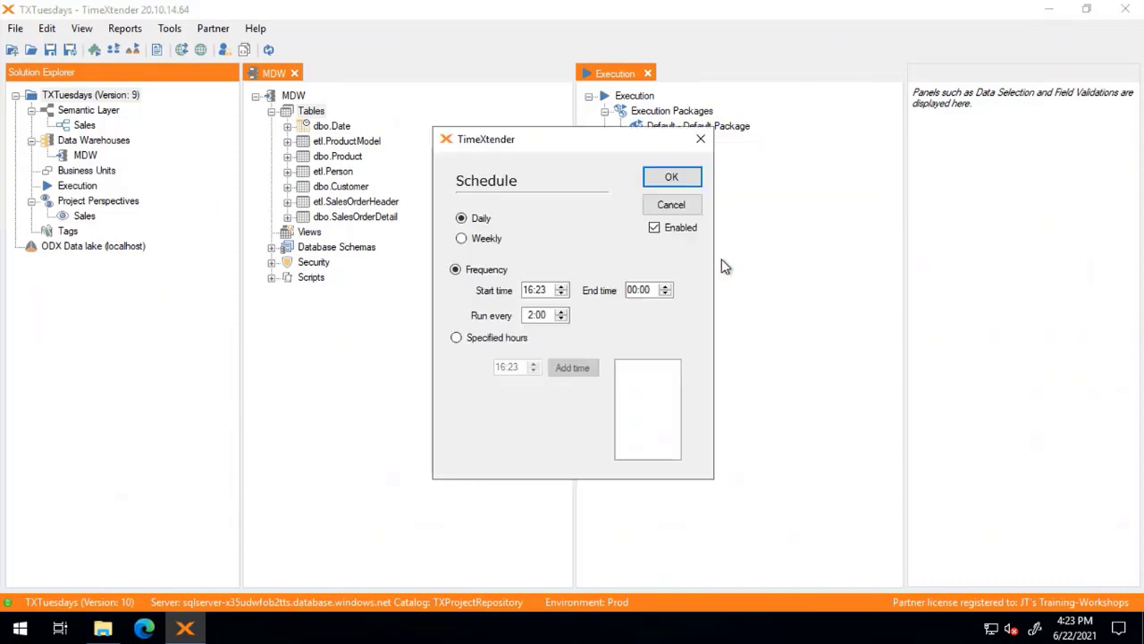
click(531, 292)
text(00)
key(Tab)
click(540, 291)
text(45)
- Set the schedule's end time to 23:00 and its run interval to 4:00, accept it and save the project
click(637, 291)
key(Tab)
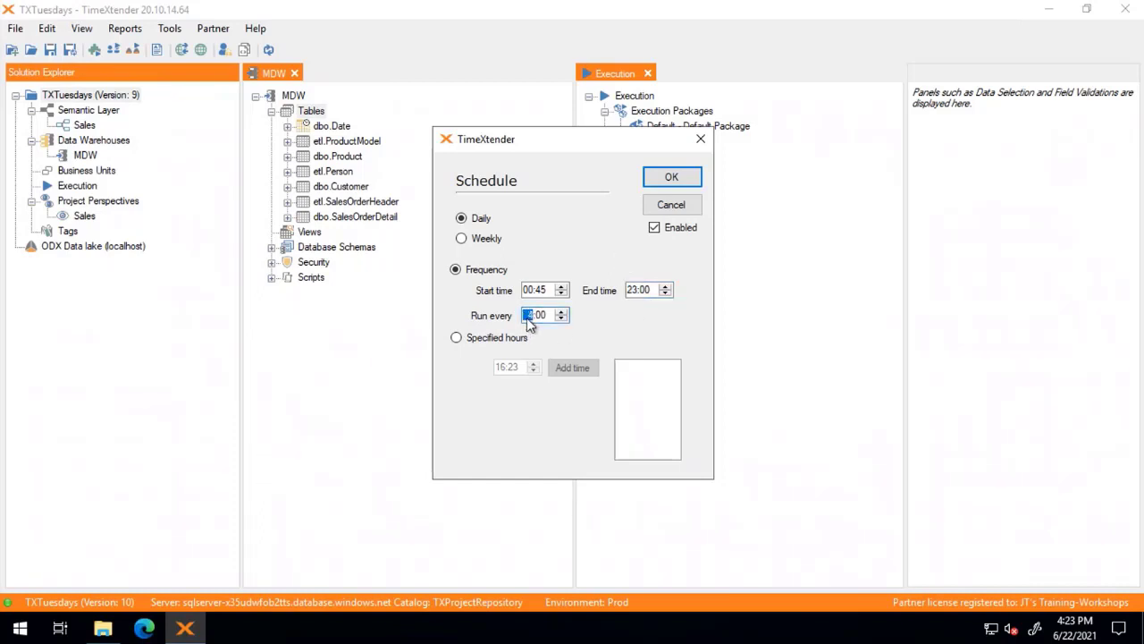
key(Tab)
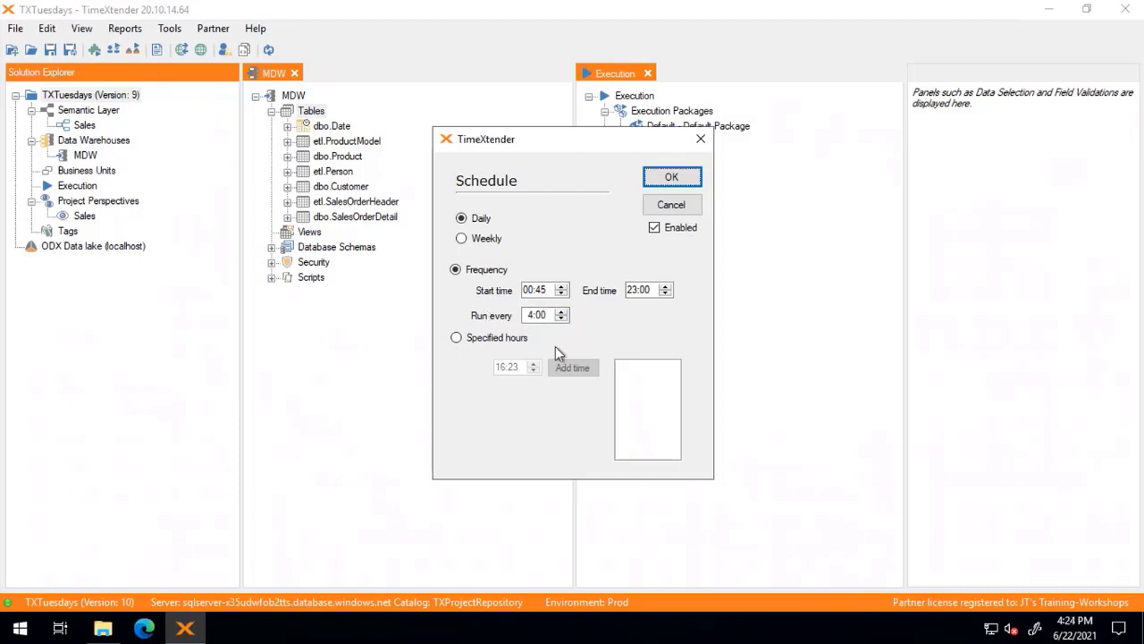
click(694, 181)
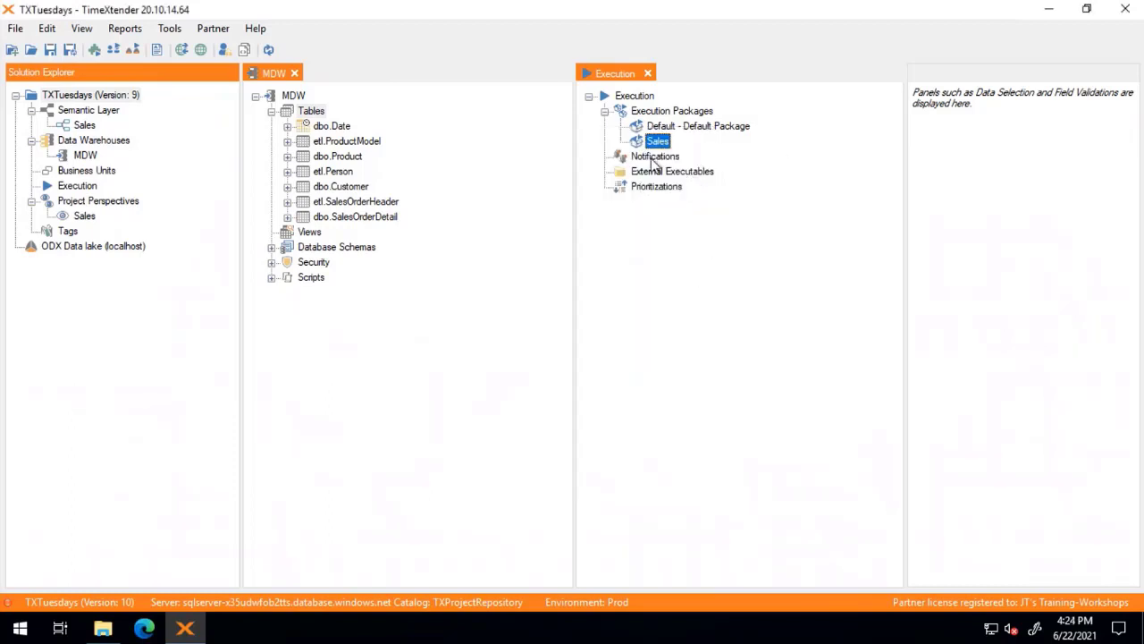
click(52, 51)
click(809, 468)
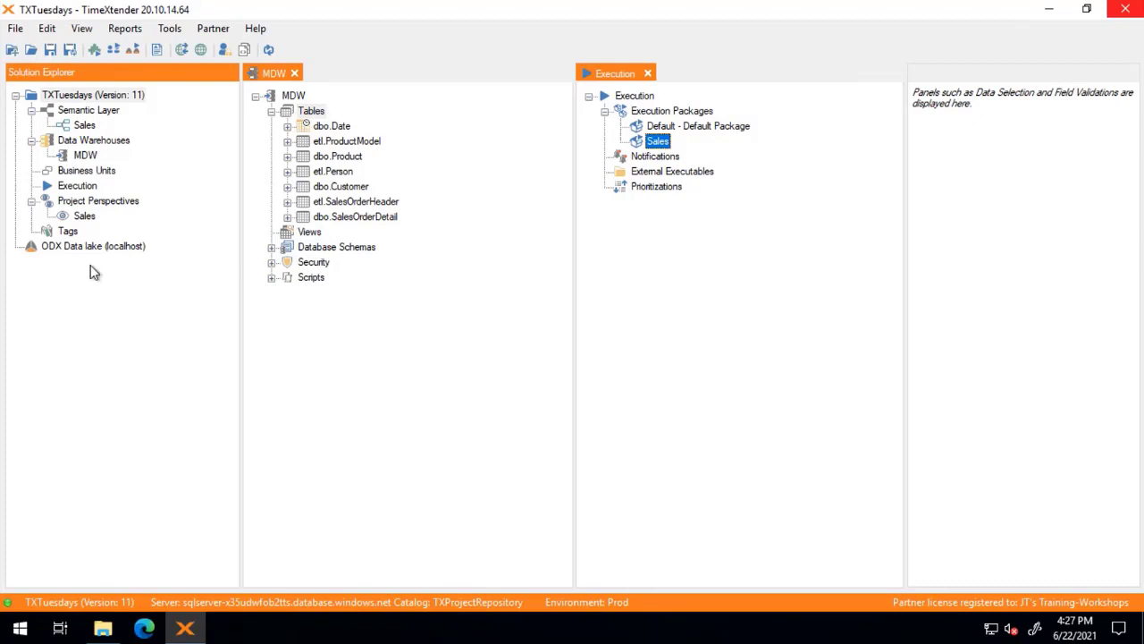
- Open Manage ODX for the ODX Data lake and place its view ahead of the MDW view
click(73, 246)
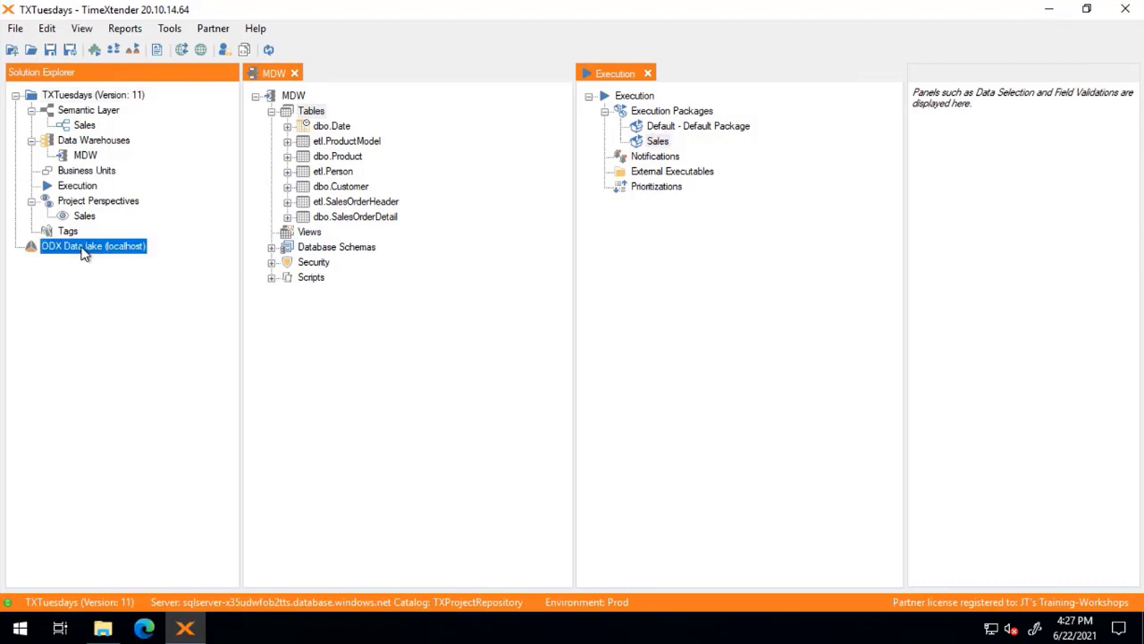
right_click(86, 248)
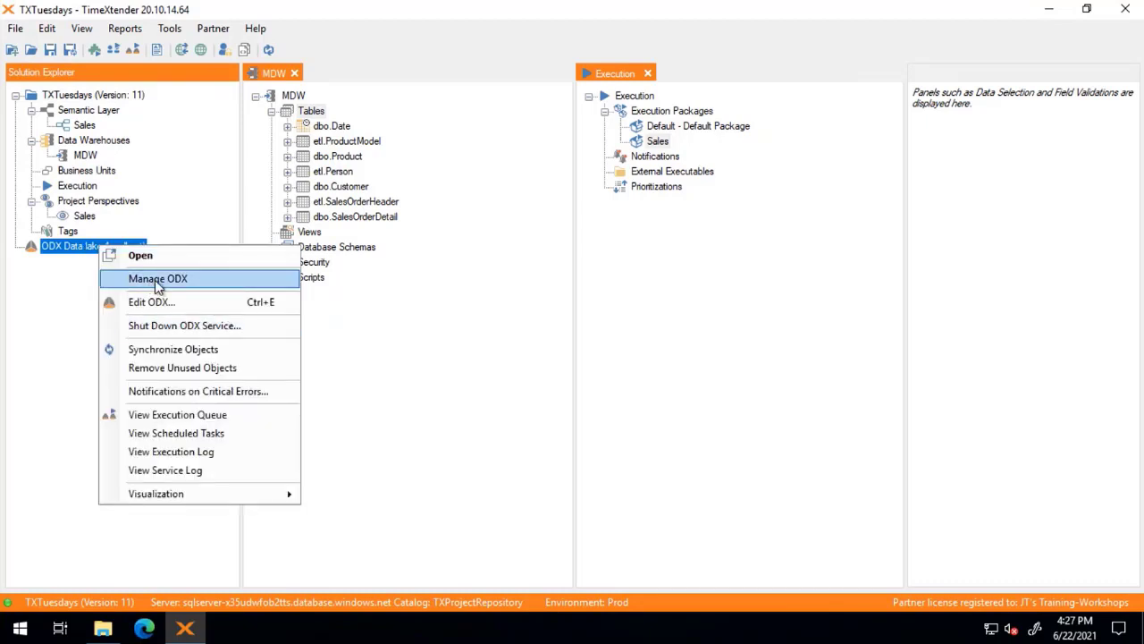
click(156, 279)
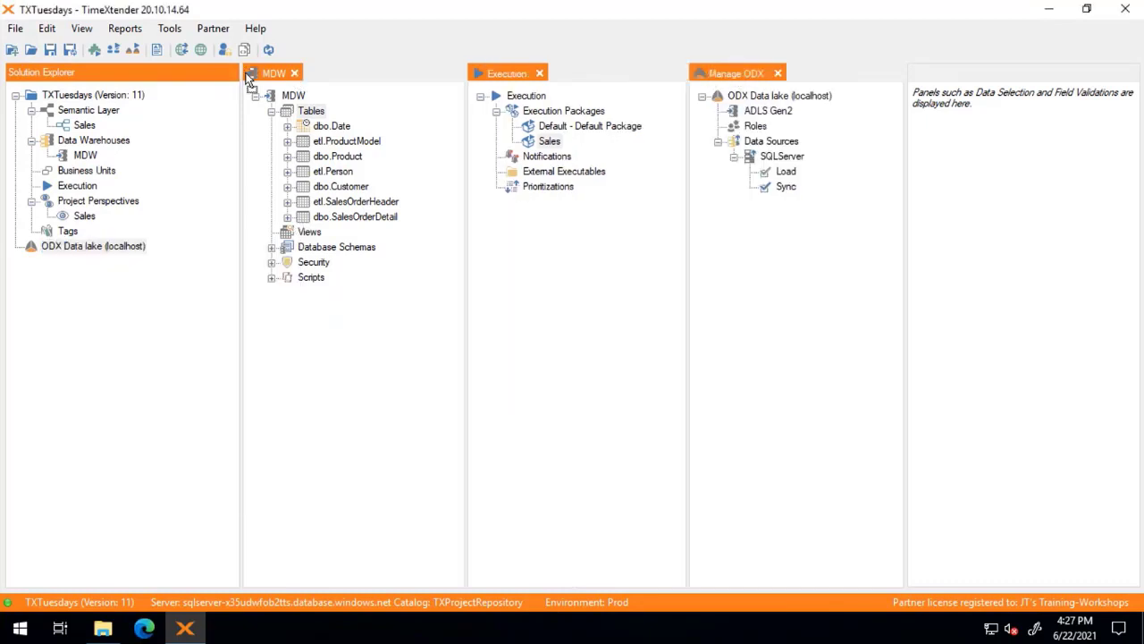
drag(250, 79, 505, 90)
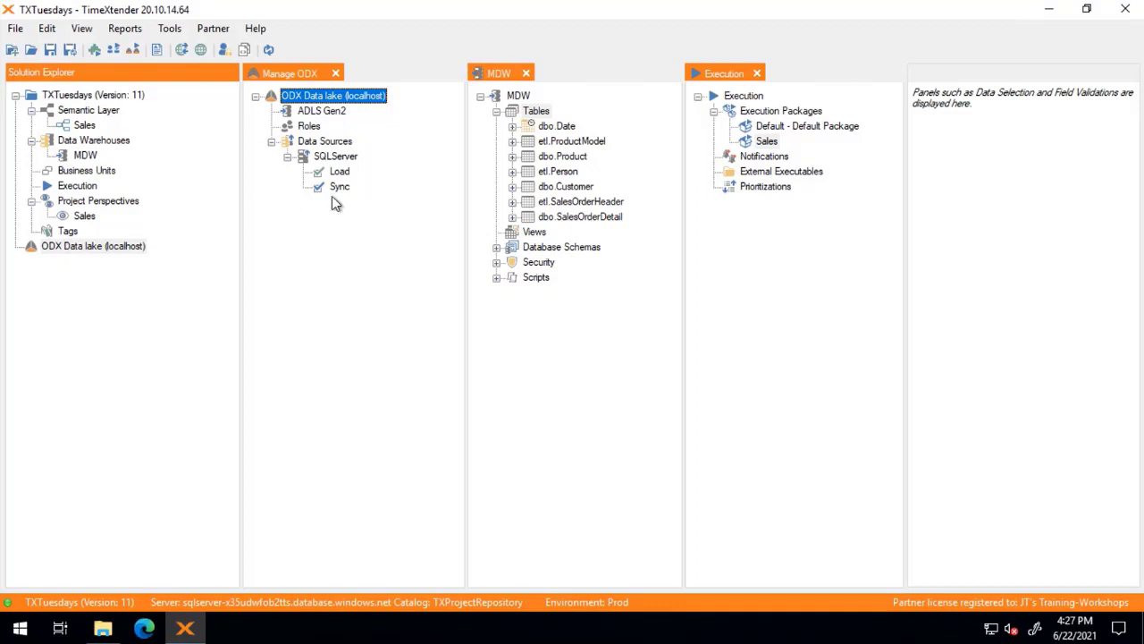
right_click(345, 173)
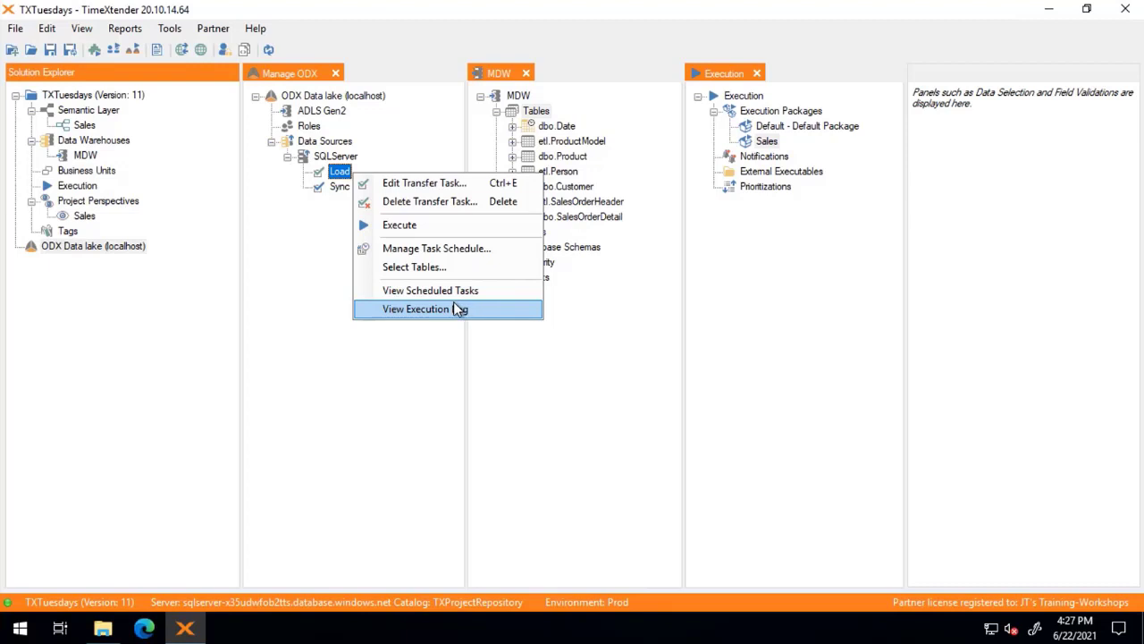
click(280, 268)
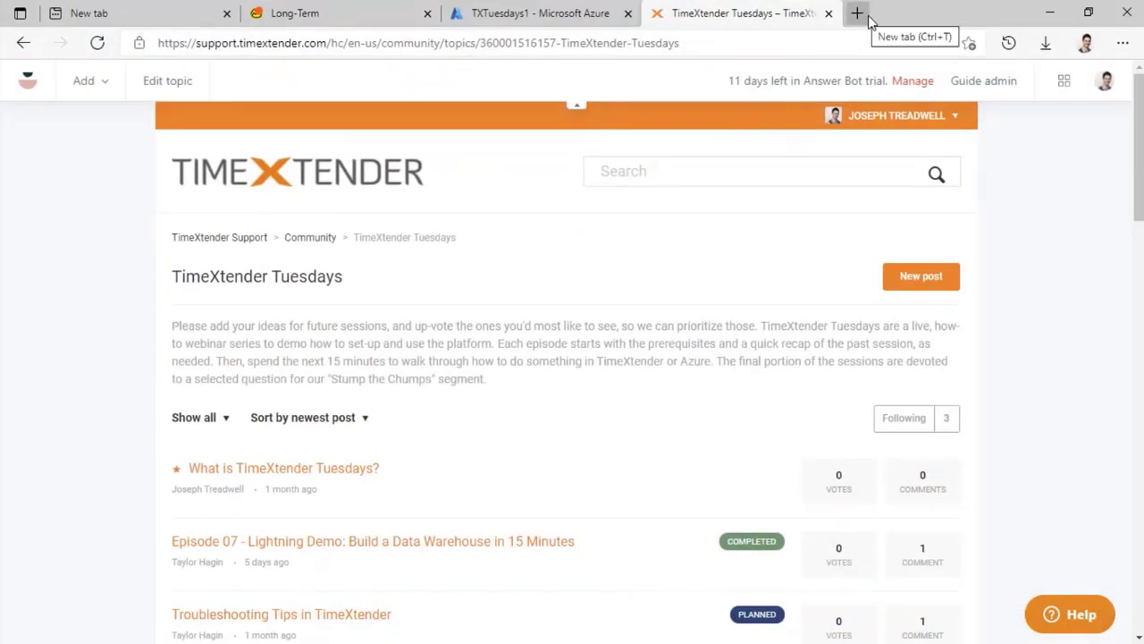
- Switch to the web browser and open the TimeXtender Portal's sign-in form in a new tab
click(858, 14)
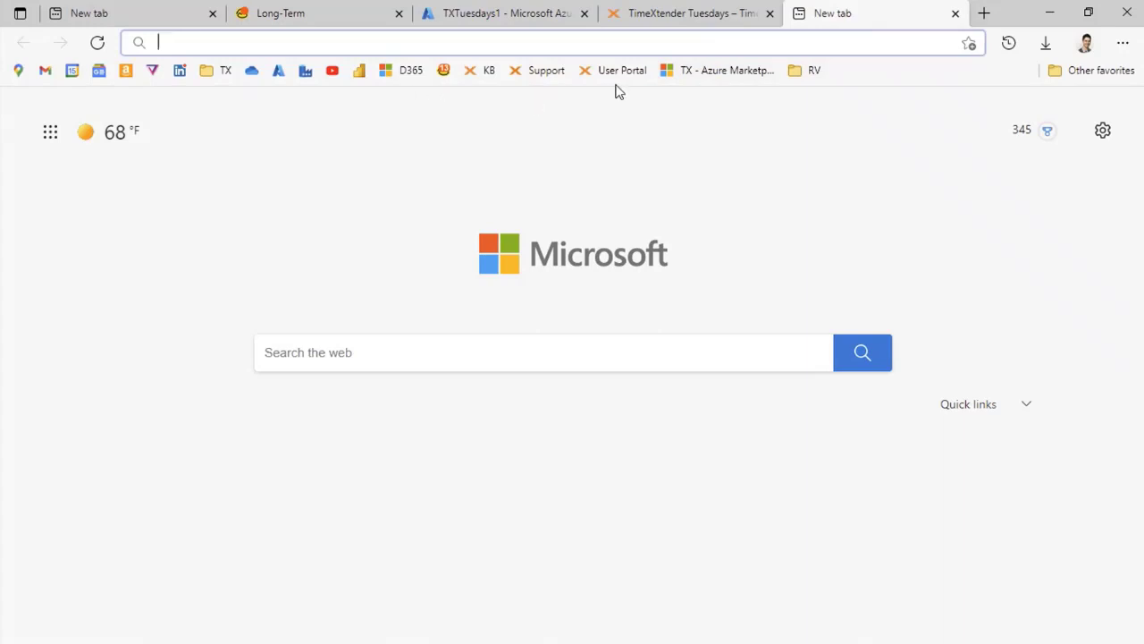
text(por)
key(Return)
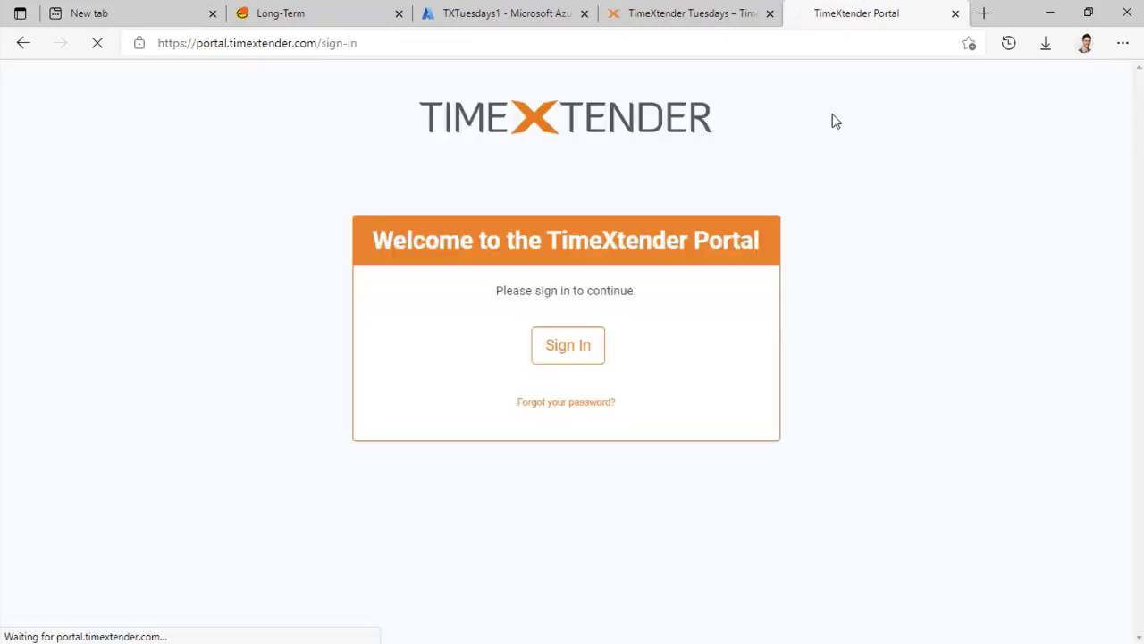
click(583, 350)
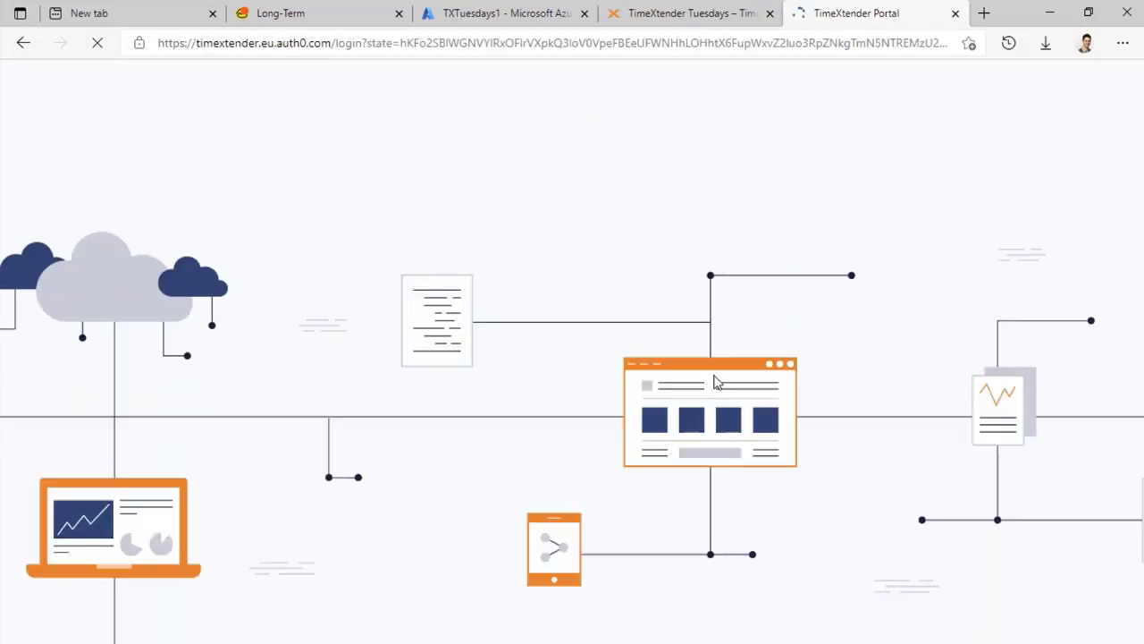
- Sign in to the portal with the saved demo account, replacing the prefilled e-mail and password
click(634, 392)
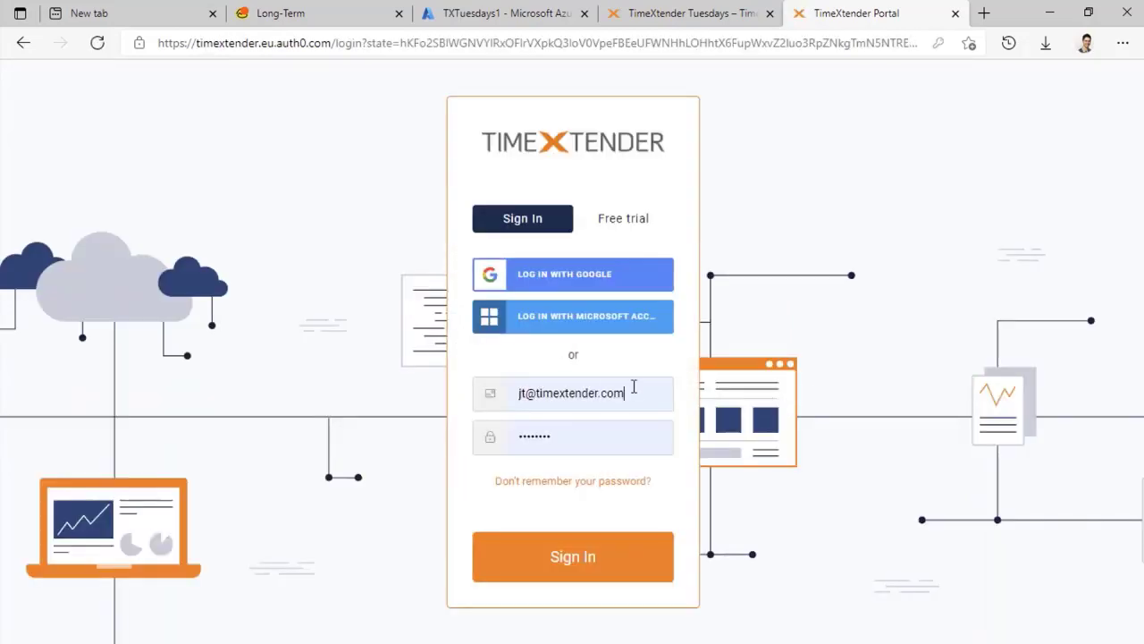
double_click(577, 417)
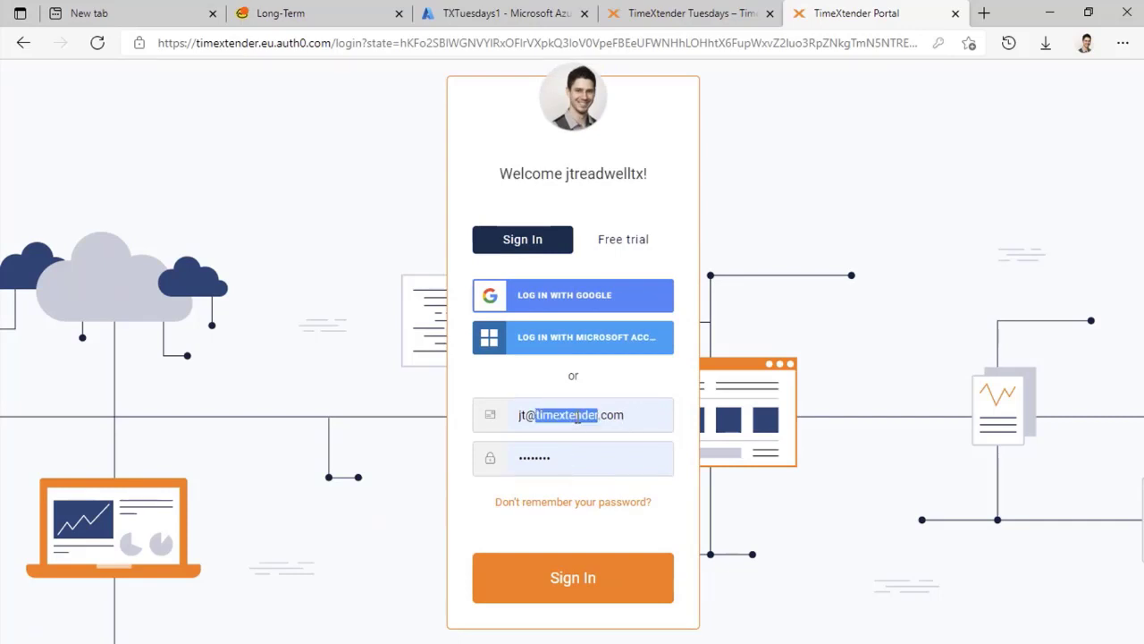
key(ctrl+a)
key(BackSpace)
text(j)
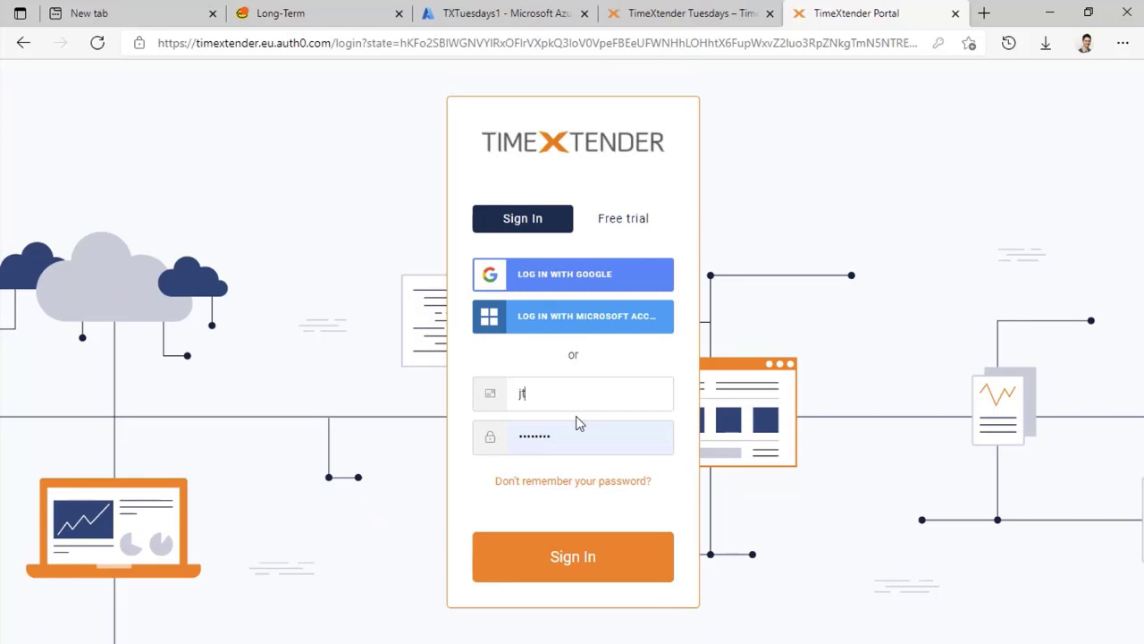
text(t+)
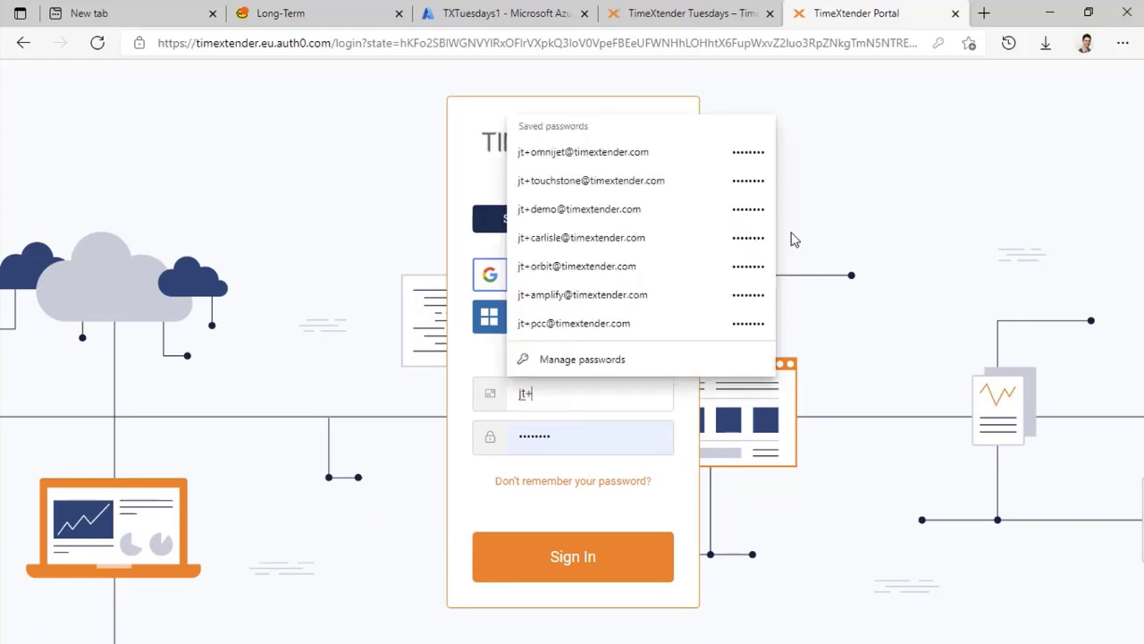
click(563, 209)
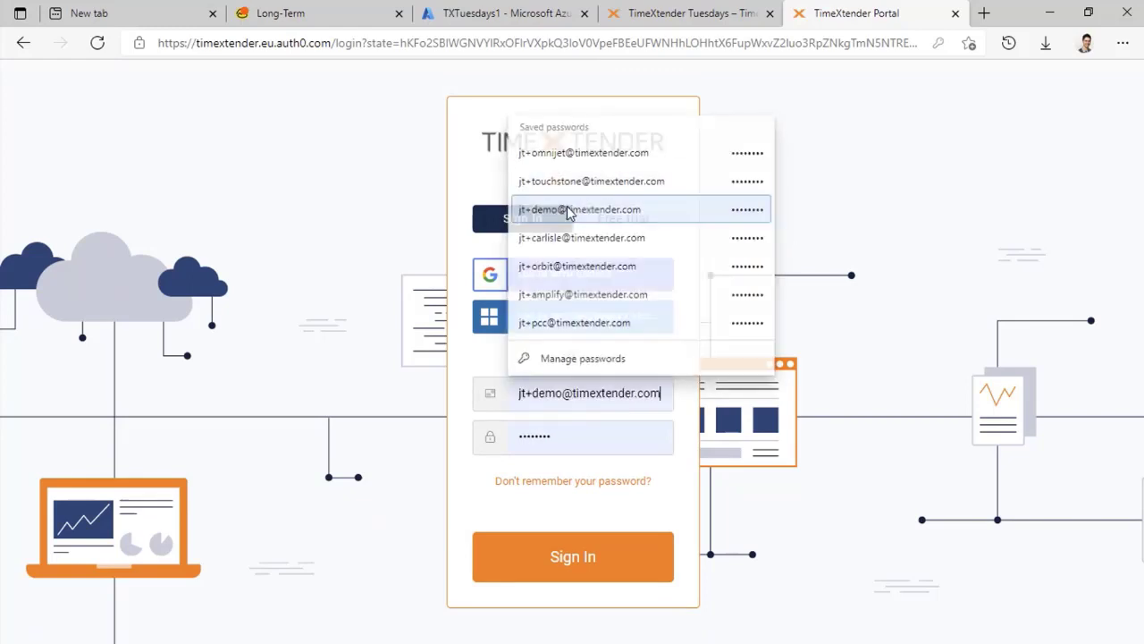
click(581, 571)
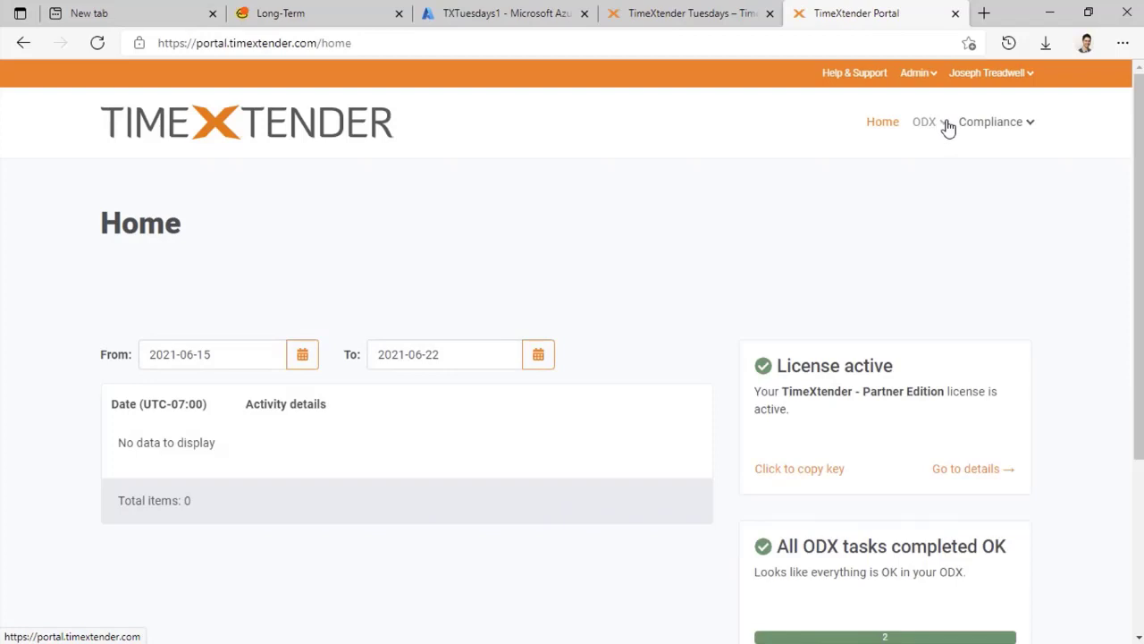
- Open the Data lake ODX project's details and examine the SQLServer data source's Load and Sync task status
click(942, 128)
click(952, 165)
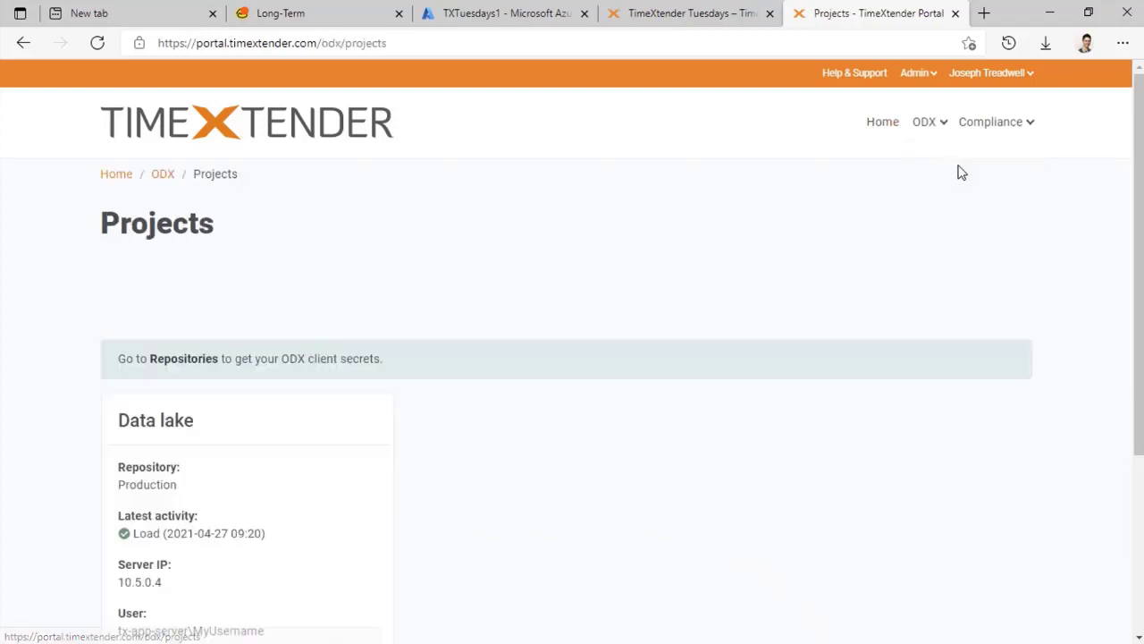
scroll(513, 396, down, 3)
click(309, 447)
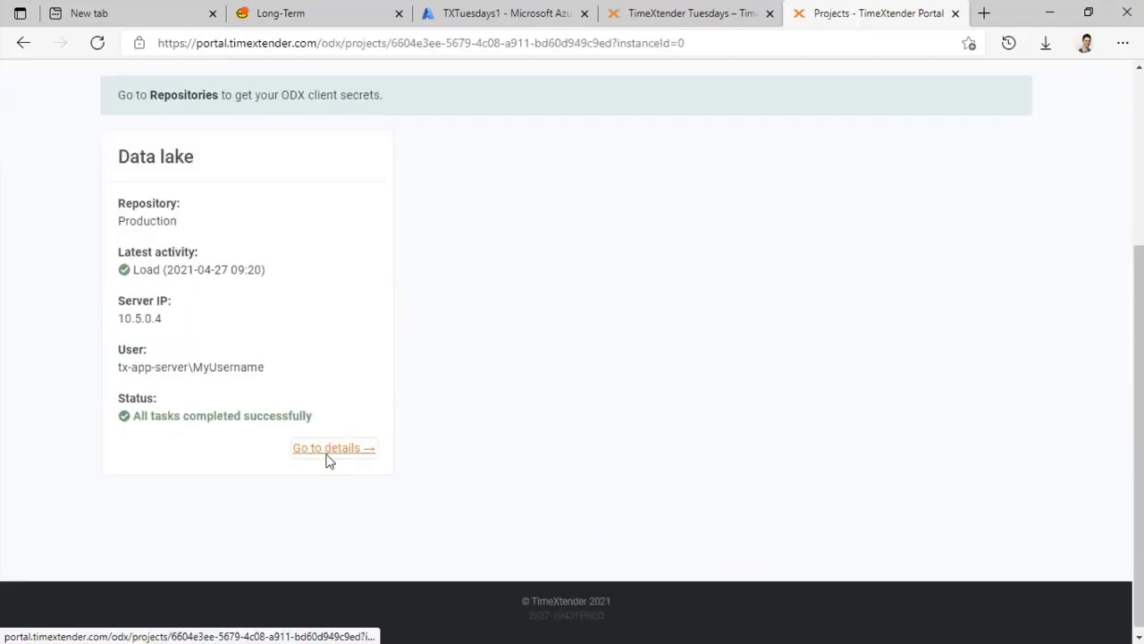
scroll(615, 460, down, 4)
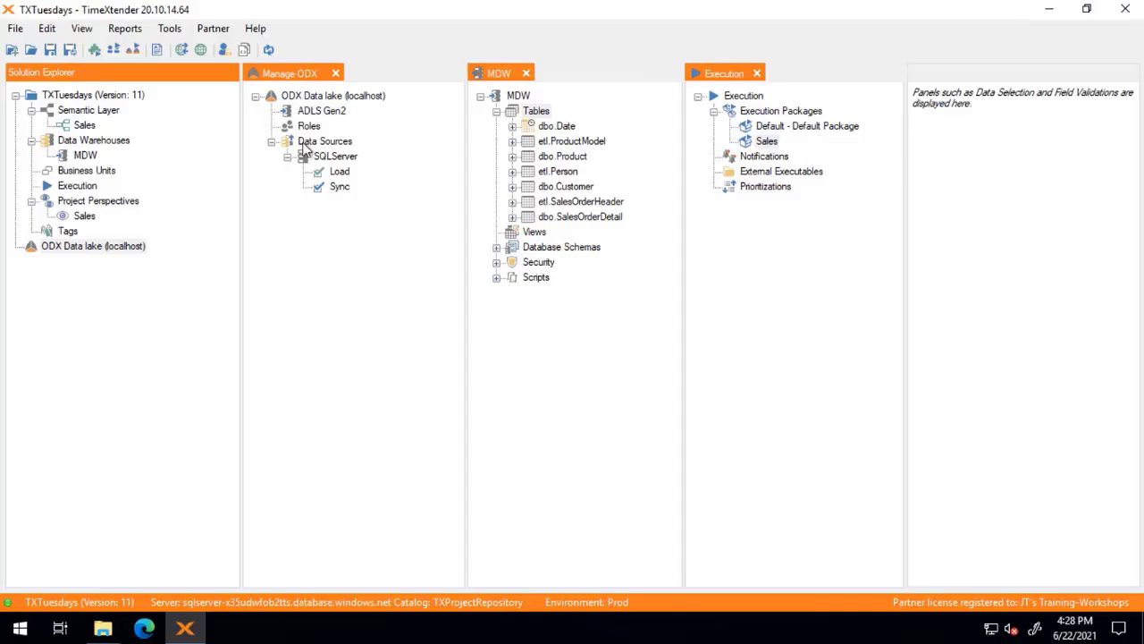
key(alt+Tab)
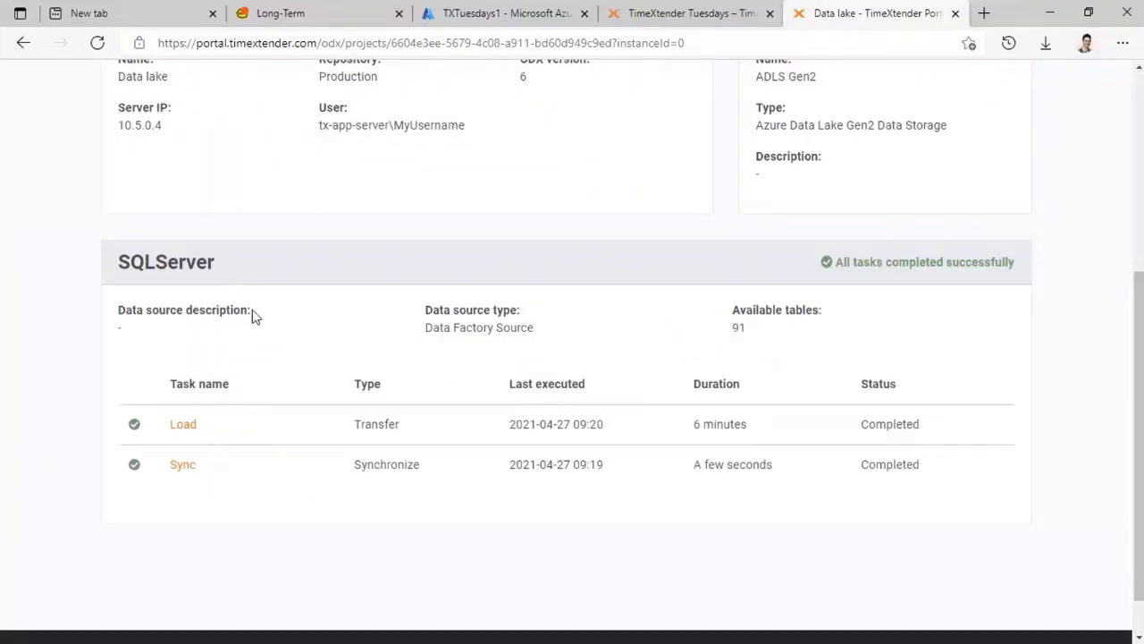
scroll(365, 420, down, 1)
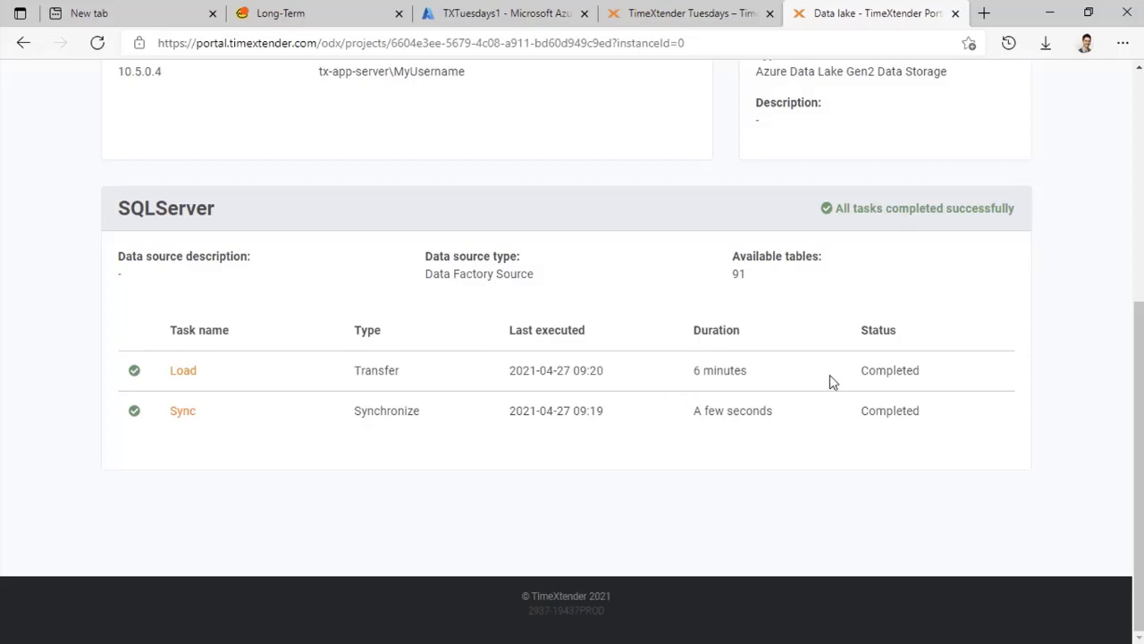
scroll(685, 390, up, 2)
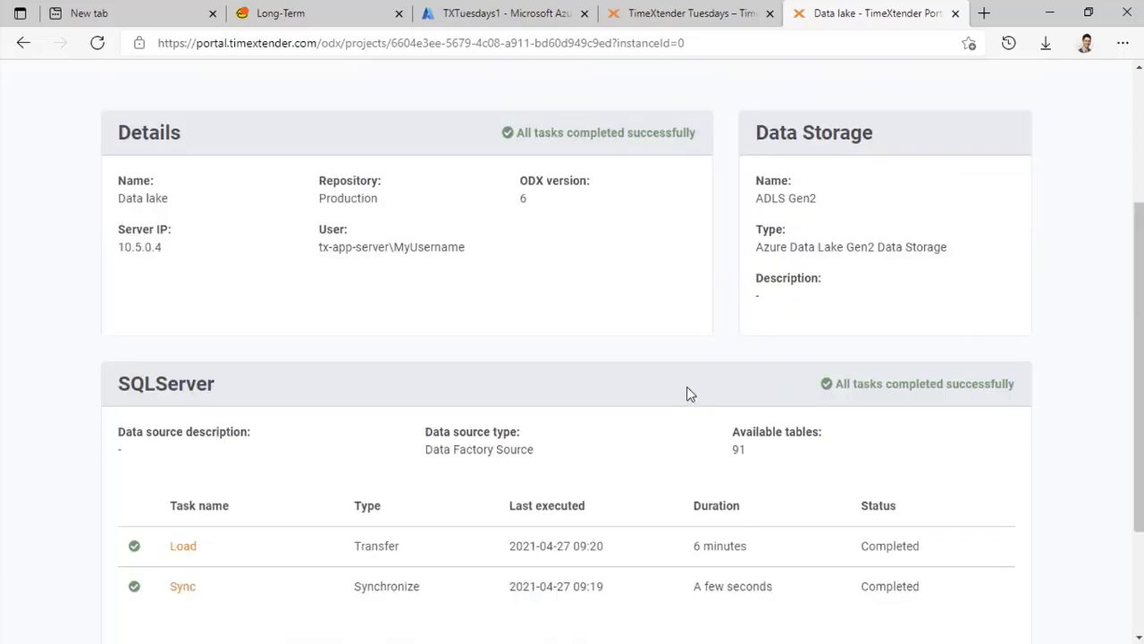
scroll(581, 486, up, 3)
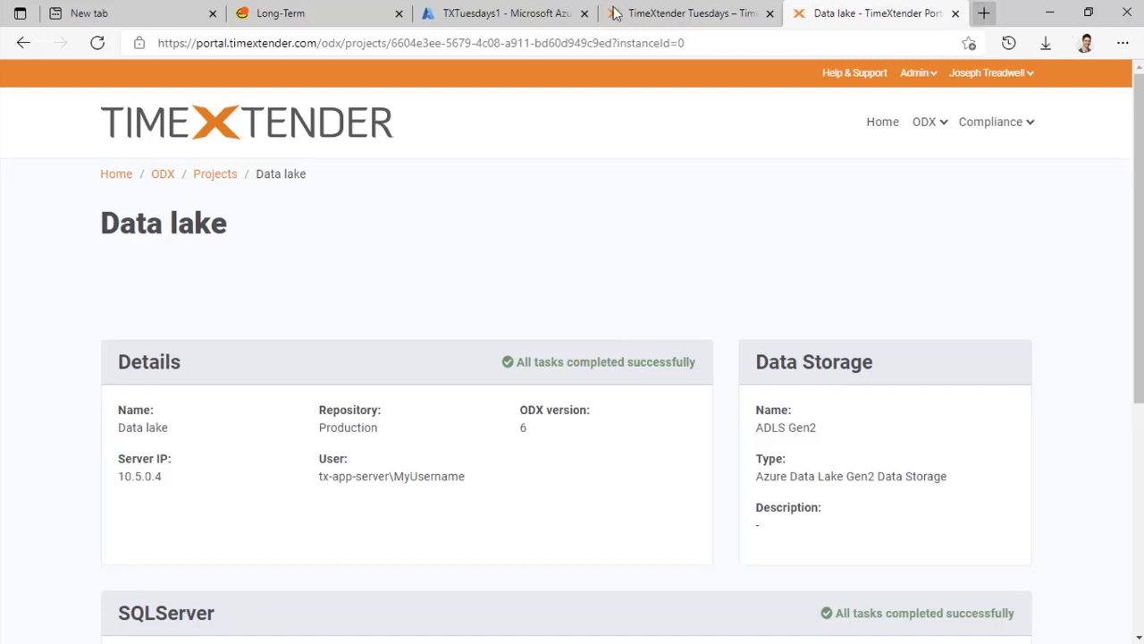
- Search TimeXtender Support for "Backlog" and review the useful queries in the article How to Query ODX local Backlog SQLite database
click(688, 14)
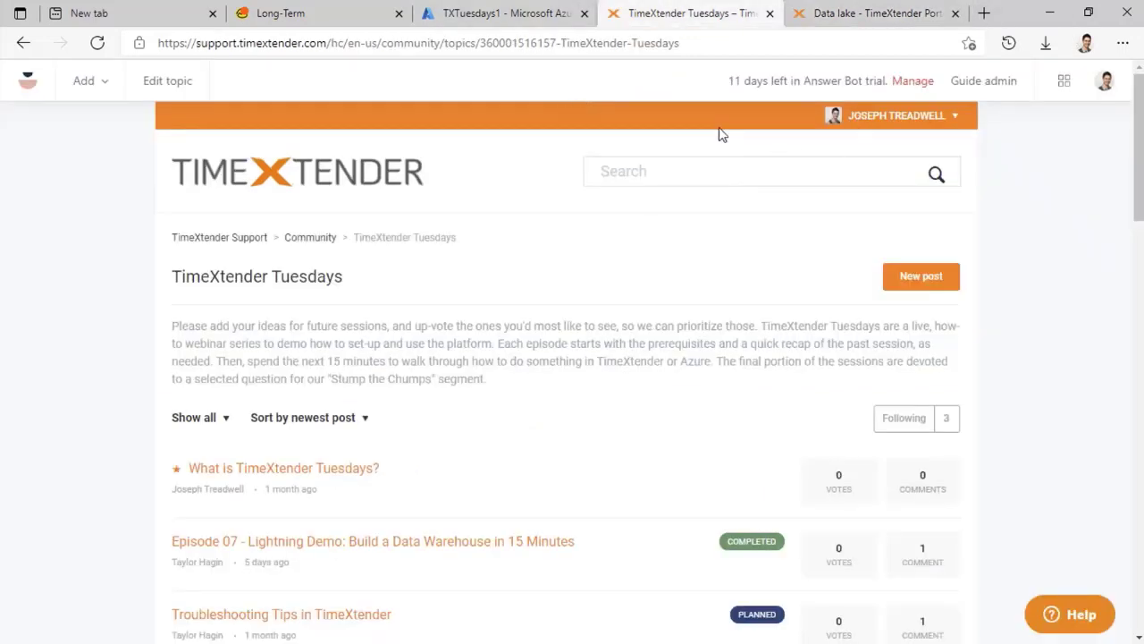
click(644, 172)
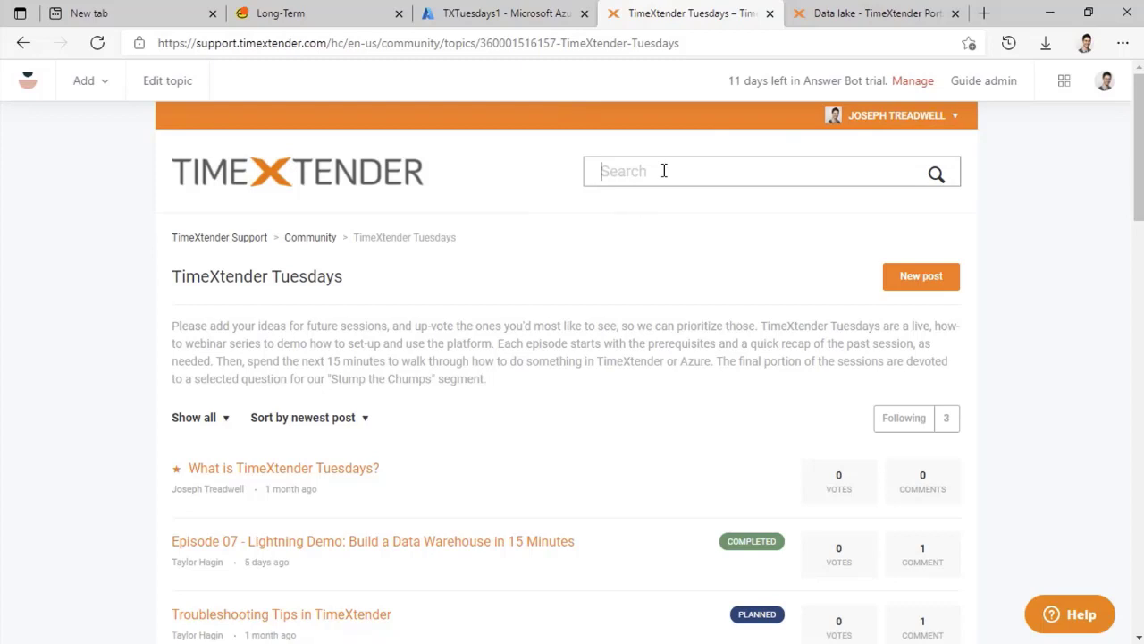
text(Backlog)
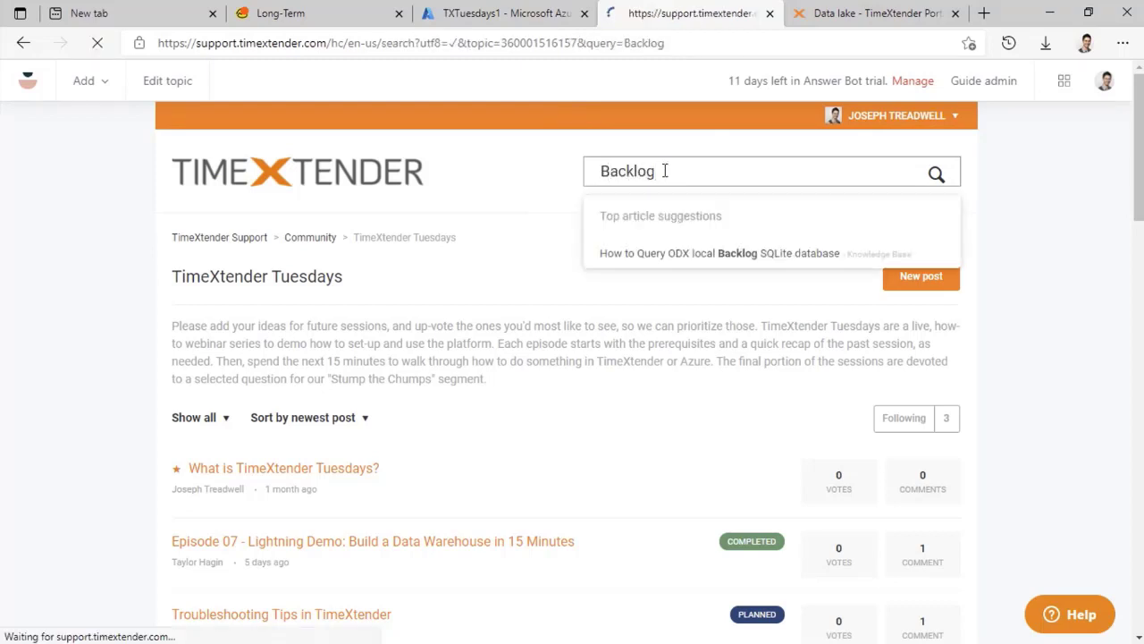
click(399, 443)
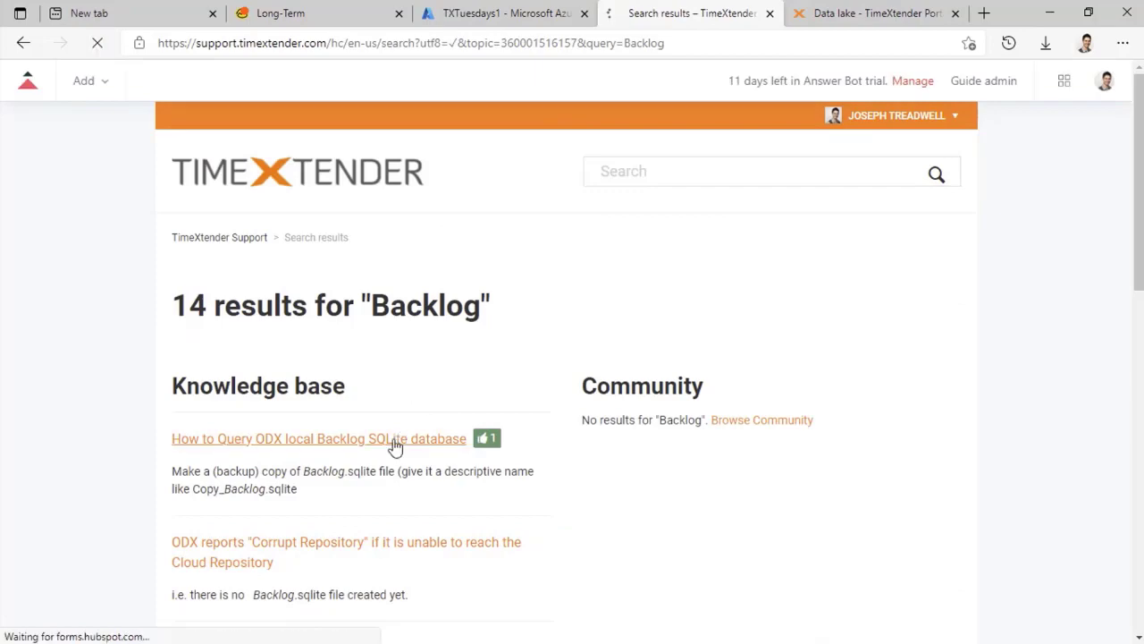
scroll(452, 395, down, 4)
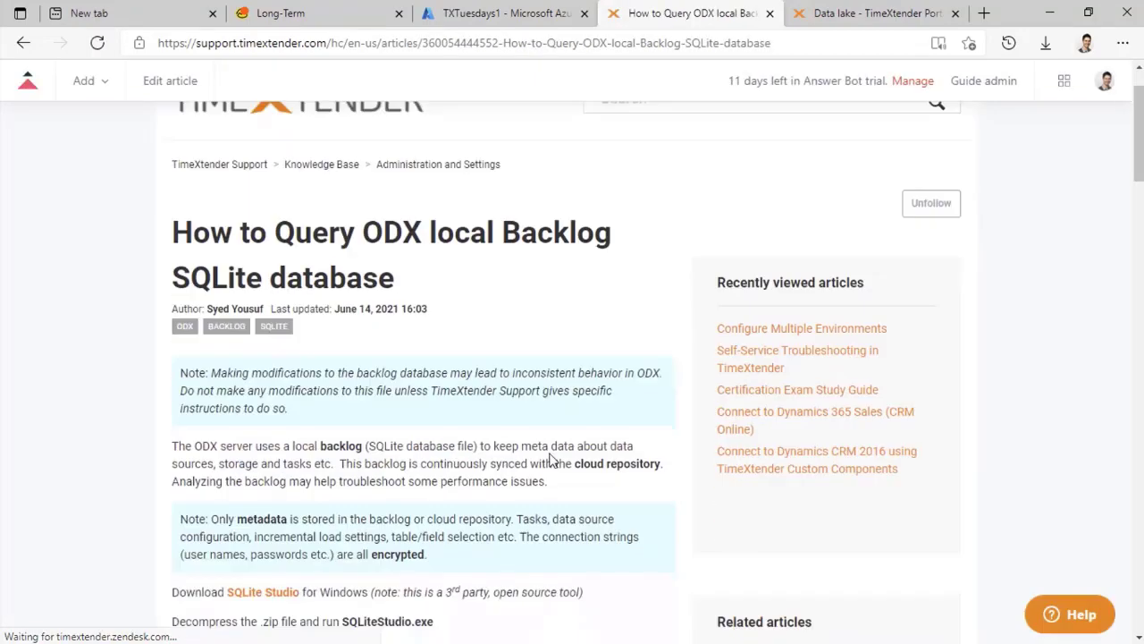
scroll(353, 335, down, 10)
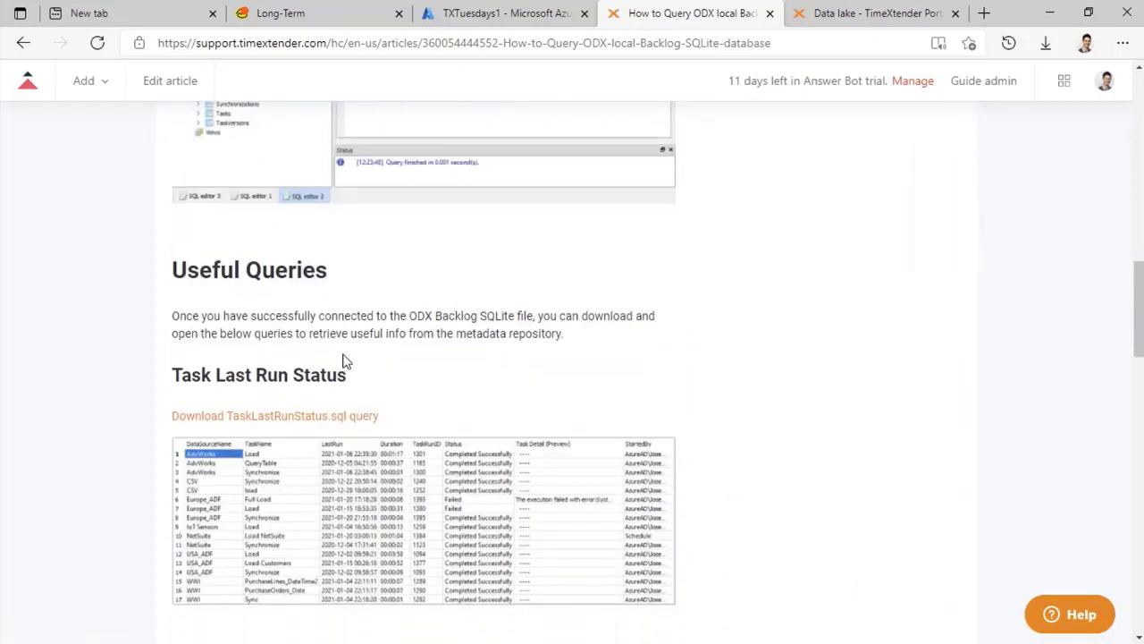
scroll(564, 429, down, 3)
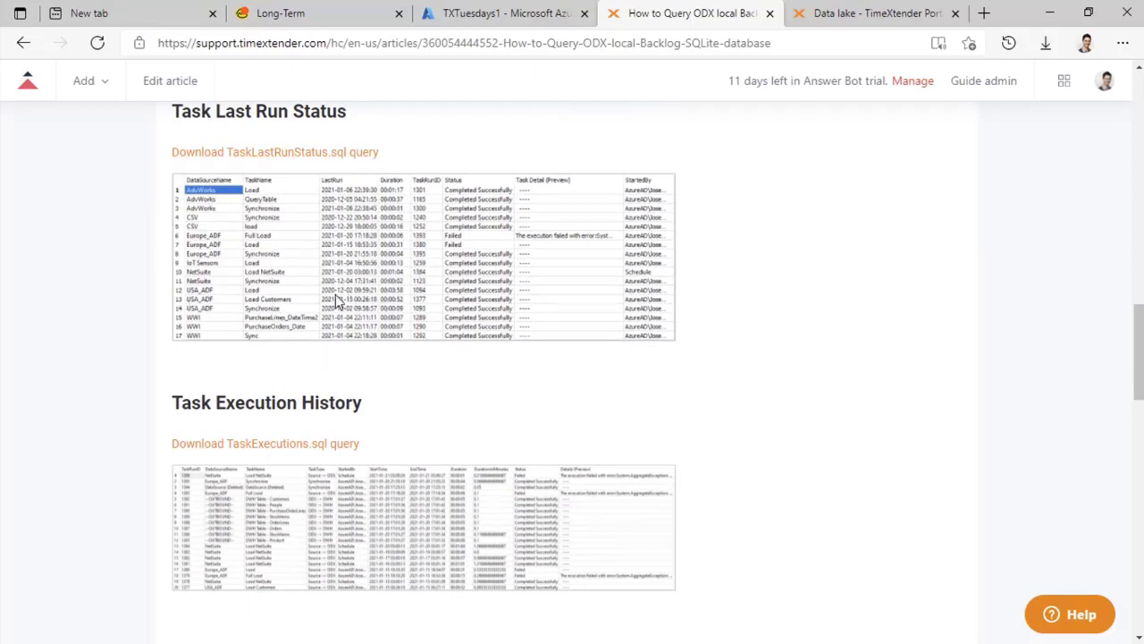
- Review the article's Task Execution History and List of Data Source Tables queries with their sample results
scroll(338, 304, down, 2)
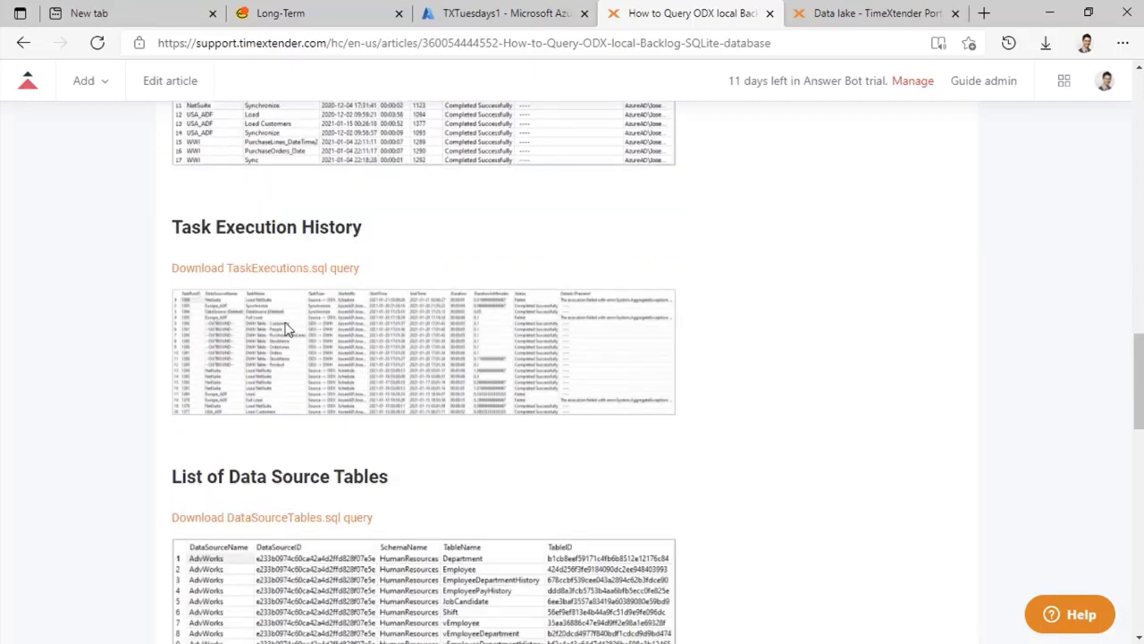
scroll(248, 447, down, 1)
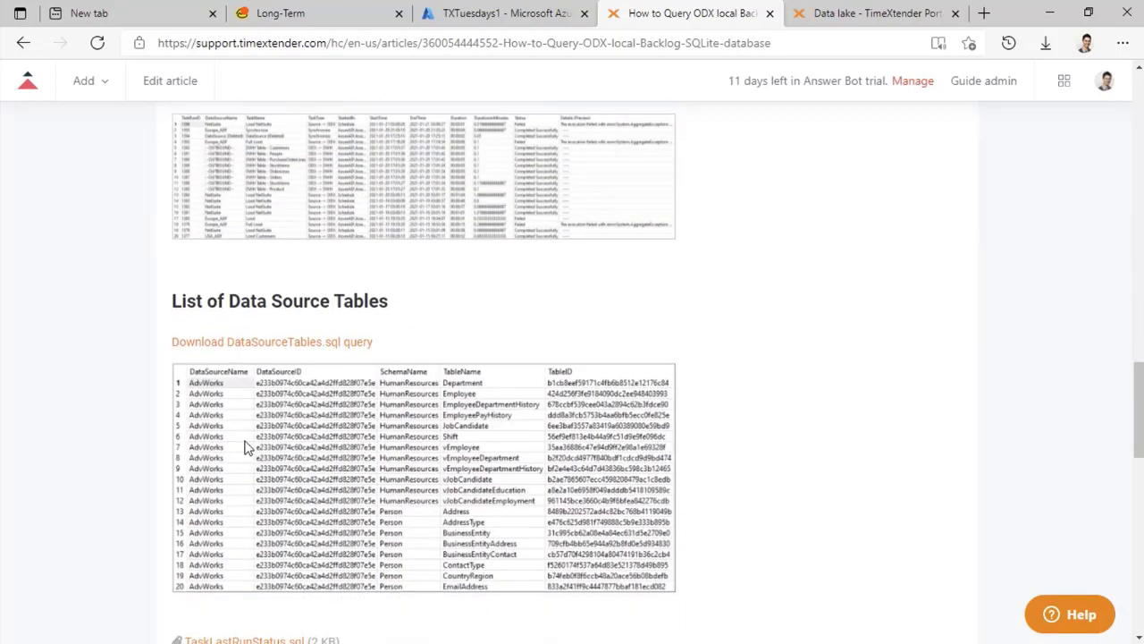
scroll(426, 511, up, 5)
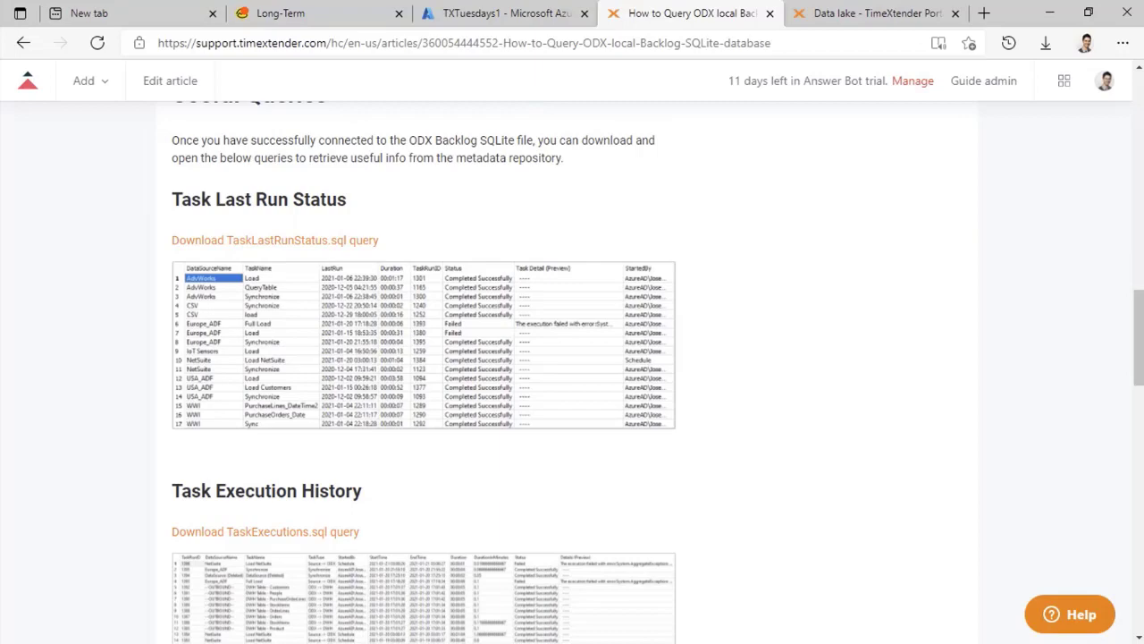
- Switch to TimeXtender and check the execution history log of the Sales execution package, closing the log when finished
key(alt+Tab)
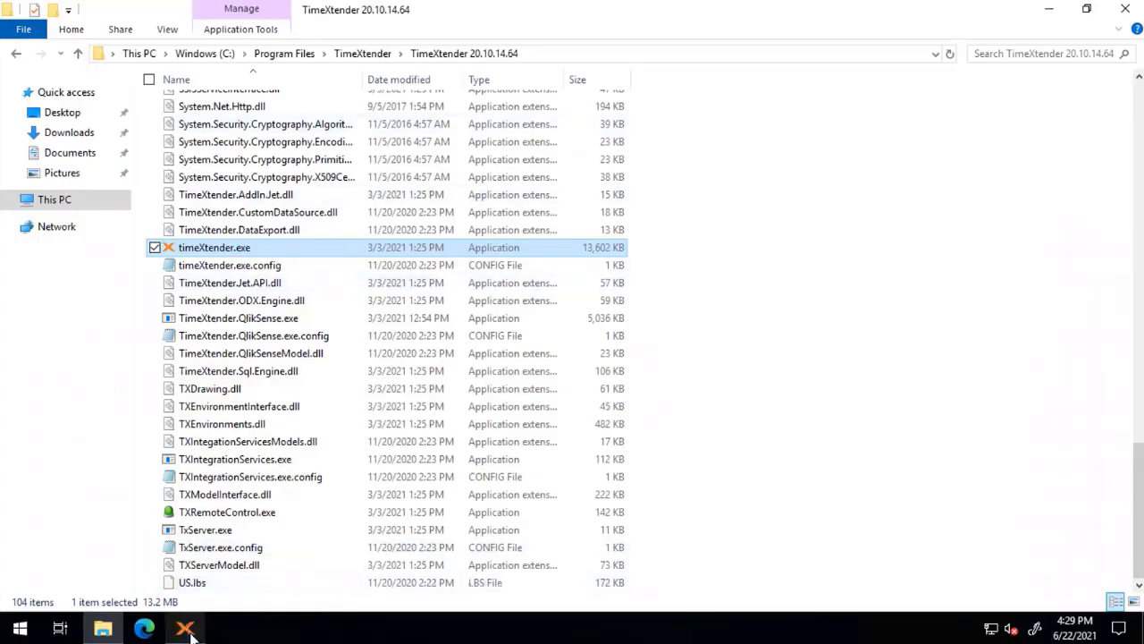
mouse_move(188, 630)
click(1049, 9)
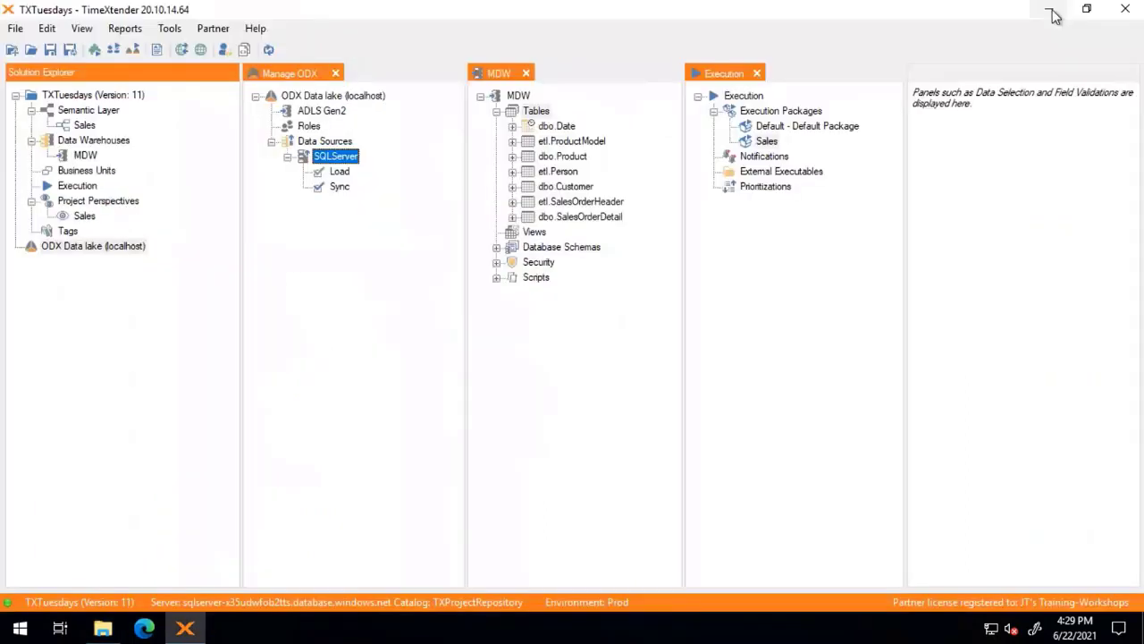
click(767, 143)
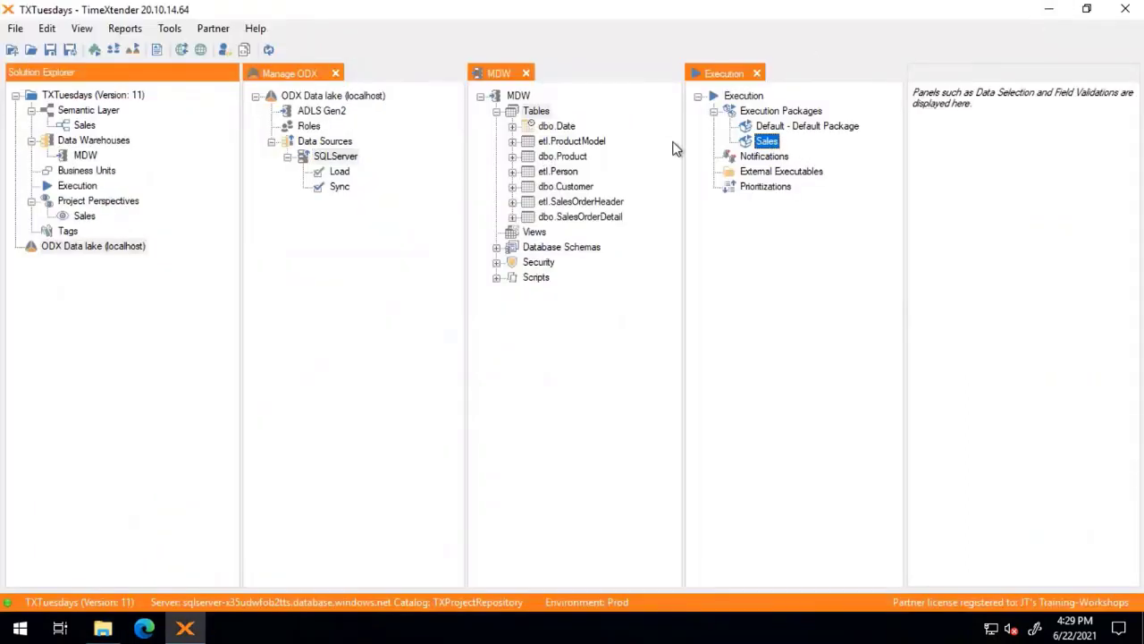
right_click(771, 146)
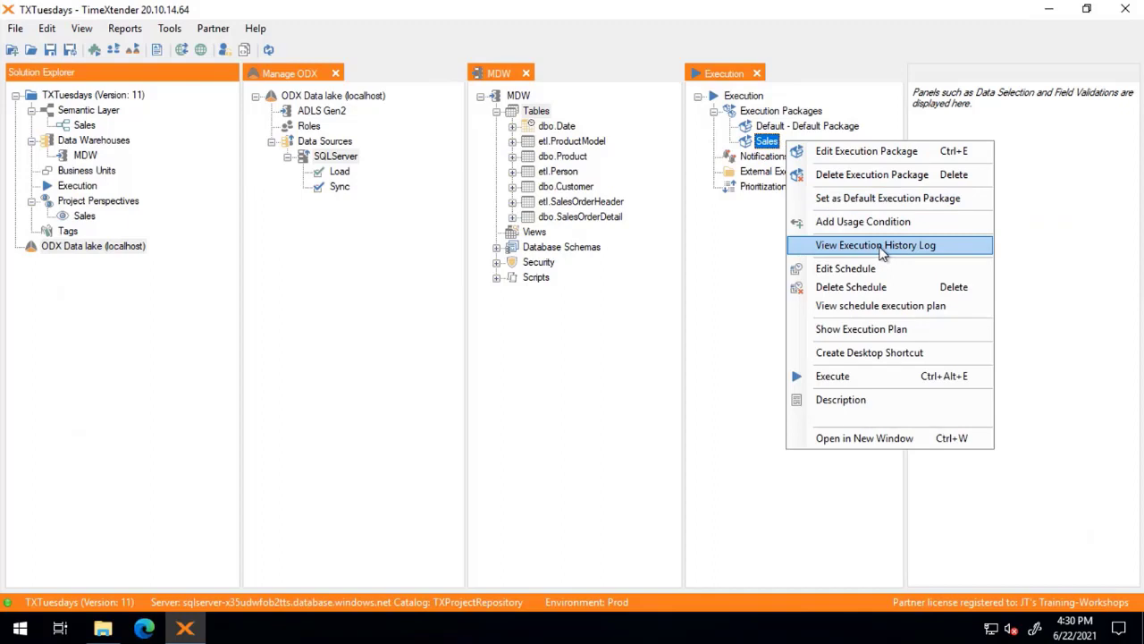
click(882, 250)
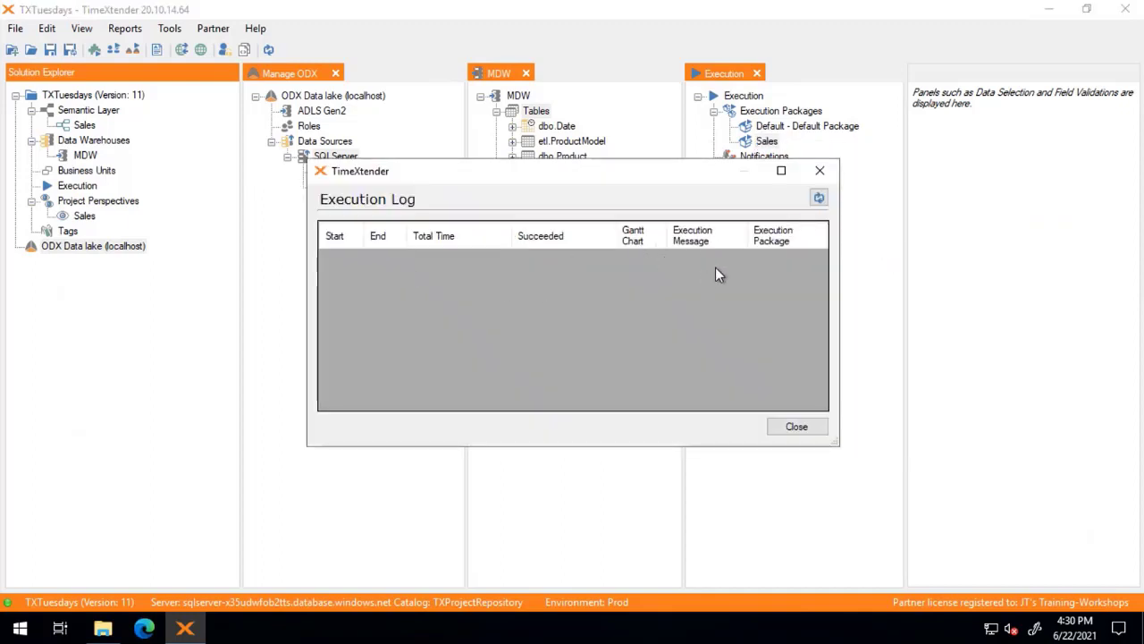
click(794, 433)
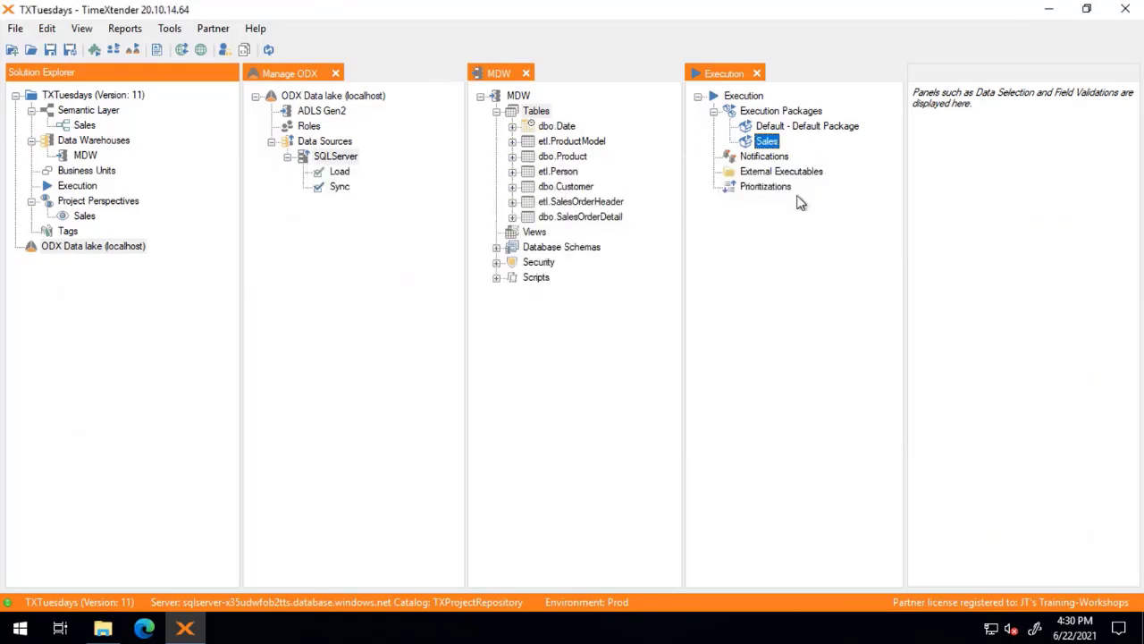
- Return to the web browser and try searching TimeXtender Support for "monitor executions"
key(alt+Tab)
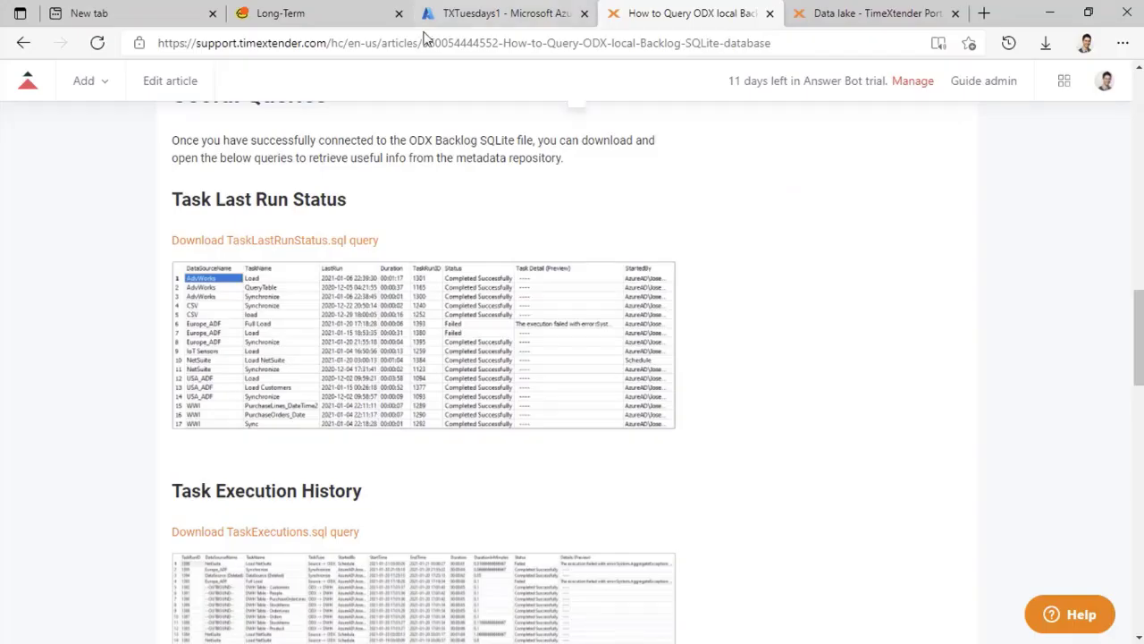
scroll(746, 261, up, 1)
scroll(742, 233, up, 10)
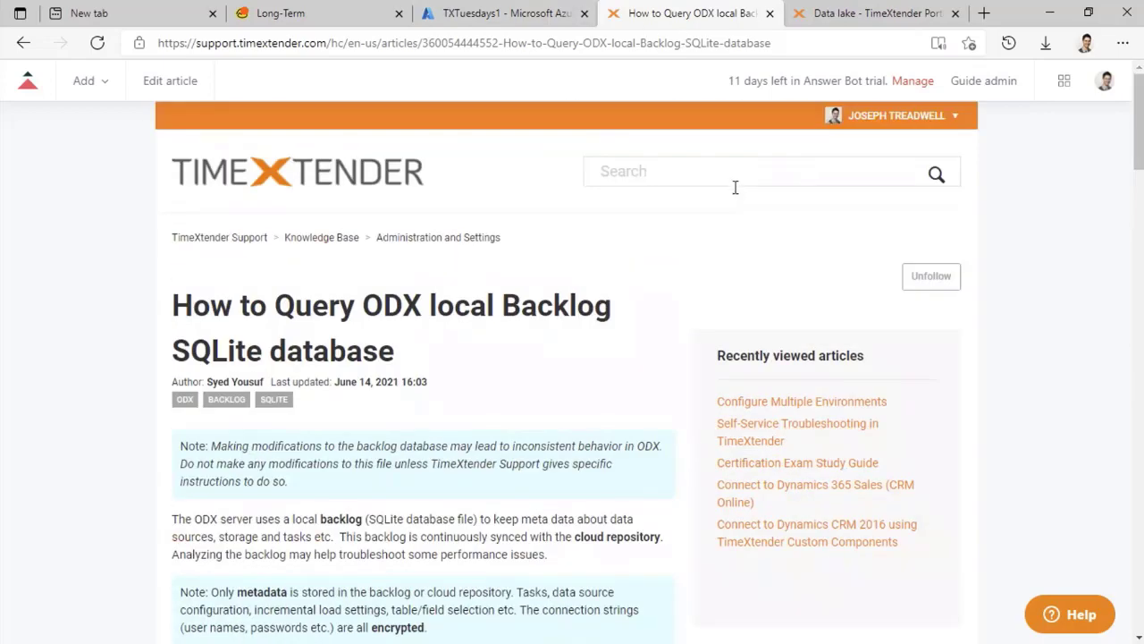
click(744, 171)
text(monito)
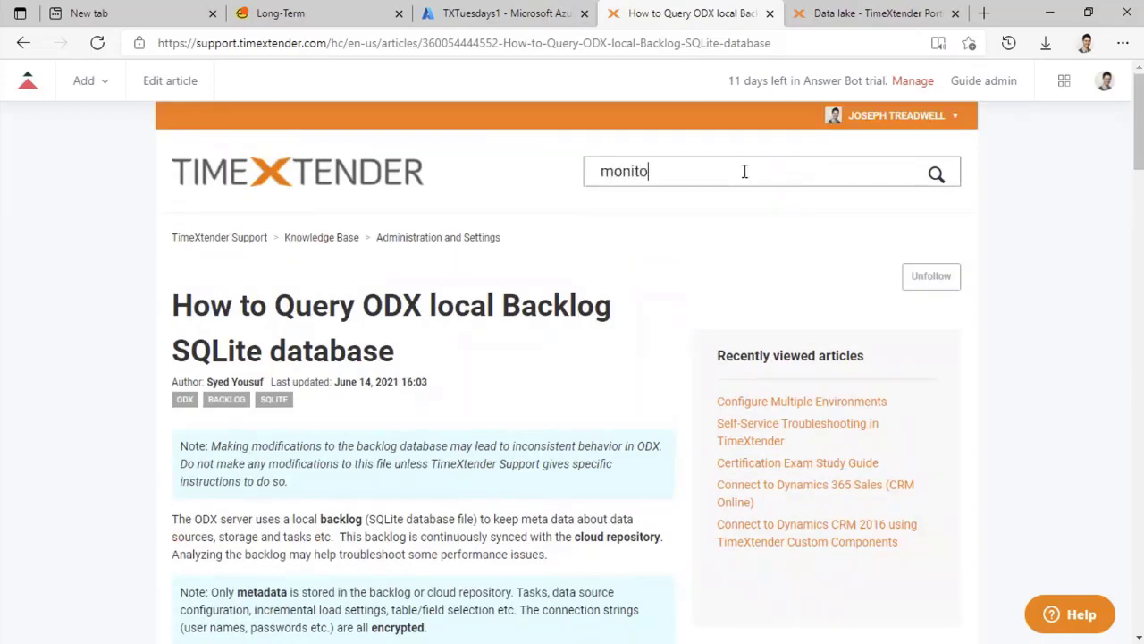
text(r executions)
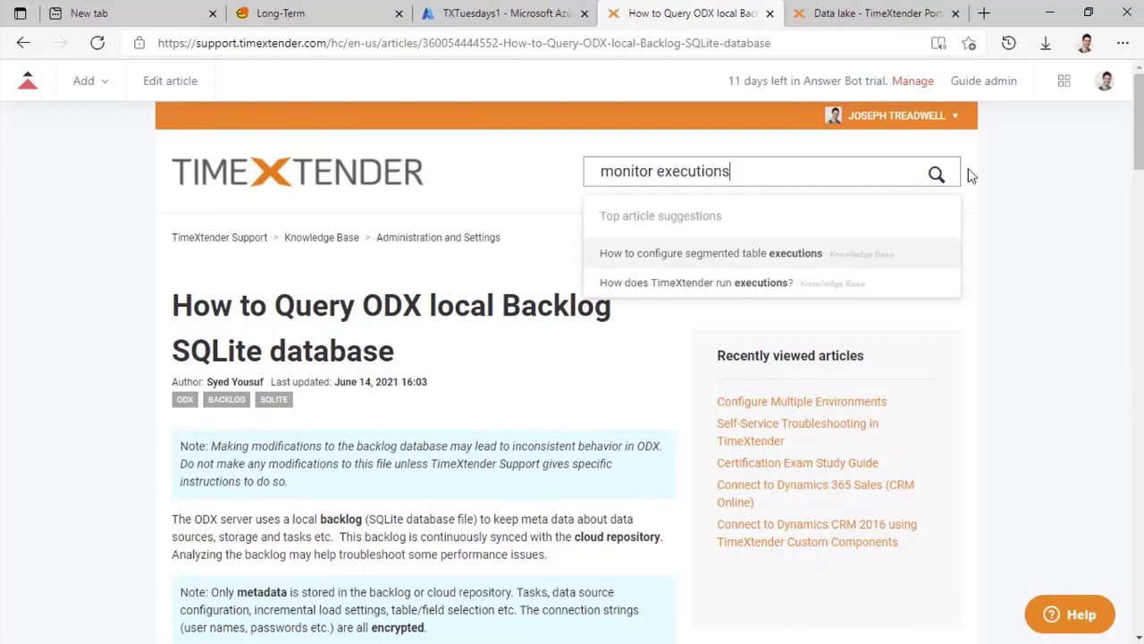
key(Return)
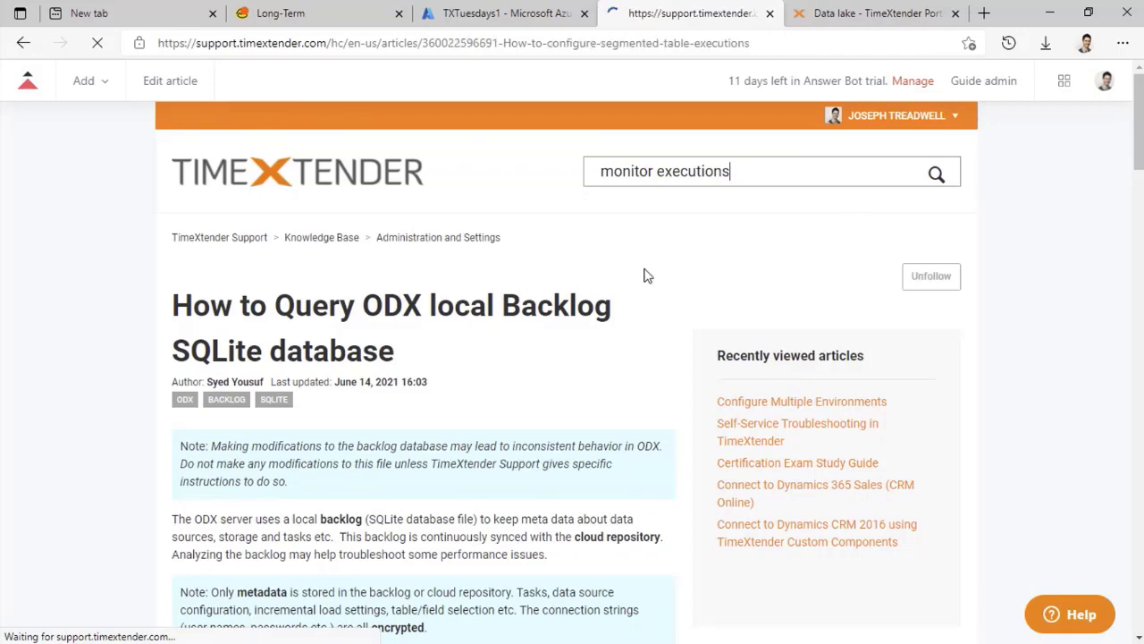
- Search TimeXtender Support for "execution monitor" and open the Execution Details SQL Query article from the results
click(684, 163)
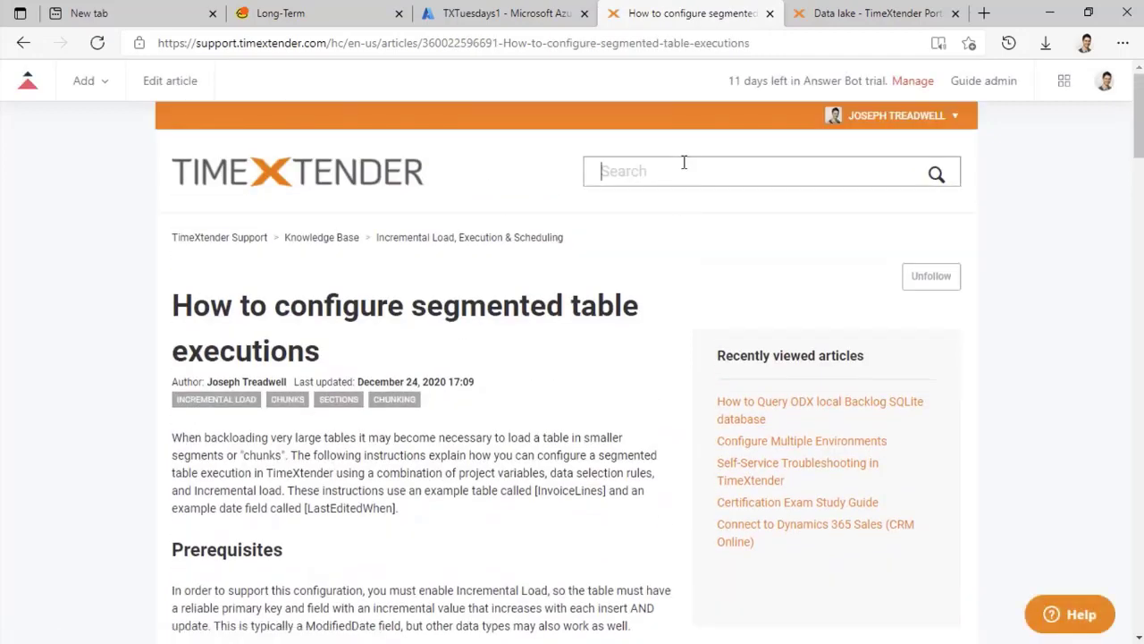
text(ex)
key(BackSpace)
key(BackSpace)
text(execution monitor)
key(Return)
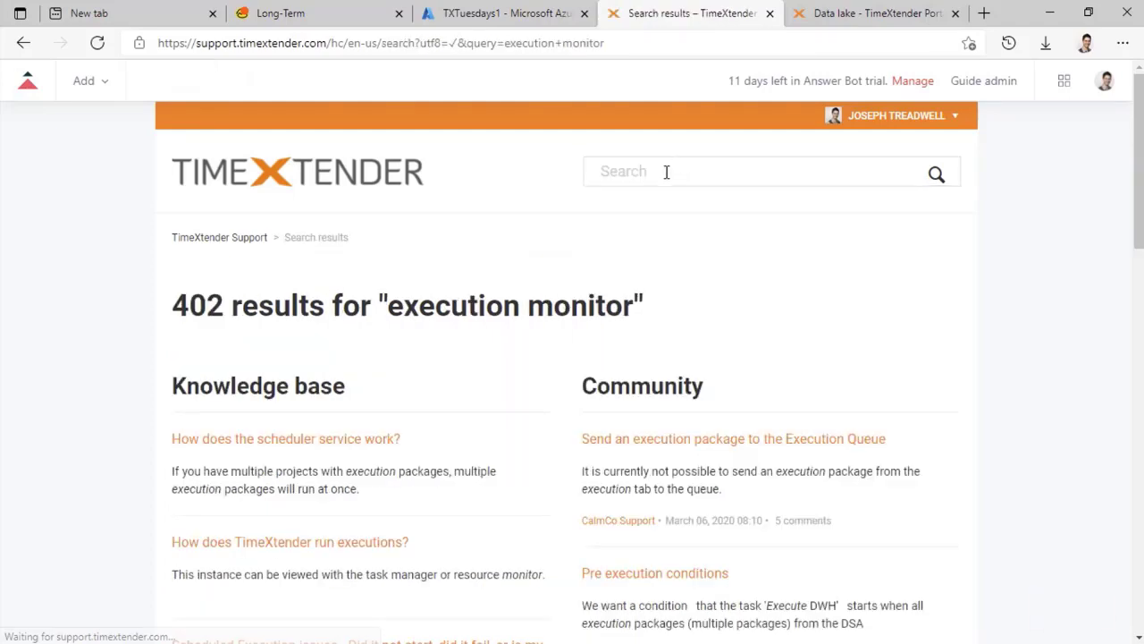
scroll(392, 367, down, 1)
scroll(391, 367, down, 2)
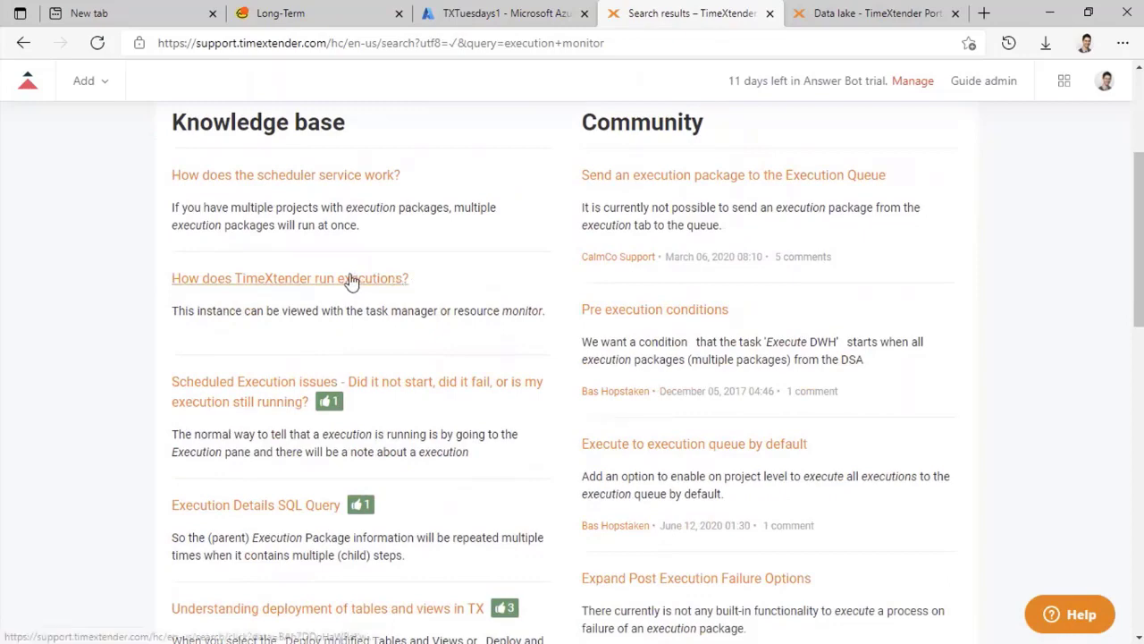
scroll(357, 283, down, 1)
scroll(361, 304, down, 2)
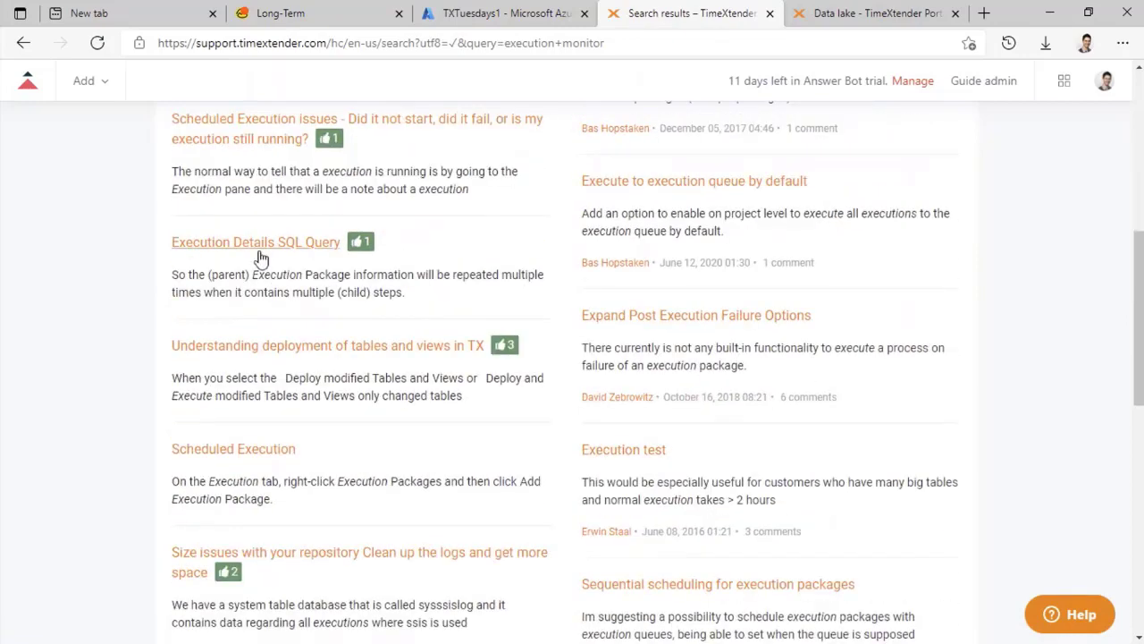
click(261, 249)
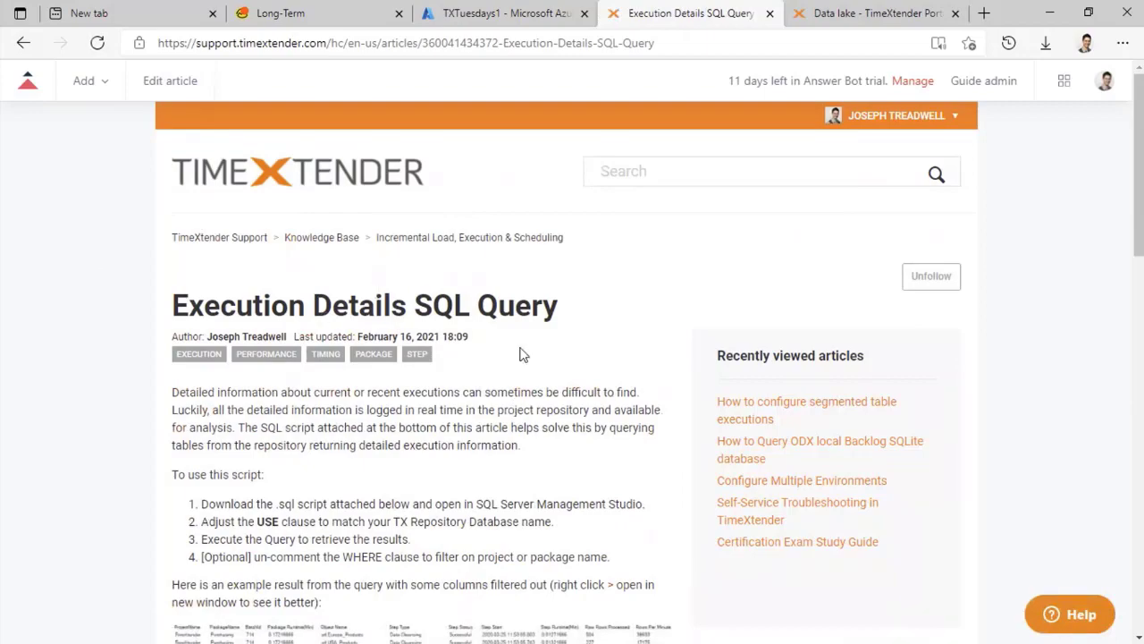
- Review the Execution Details SQL Query article, including its usage steps, further use cases and attached TimeXtenderExecutionDetails.sql script
scroll(536, 344, down, 3)
scroll(442, 325, down, 4)
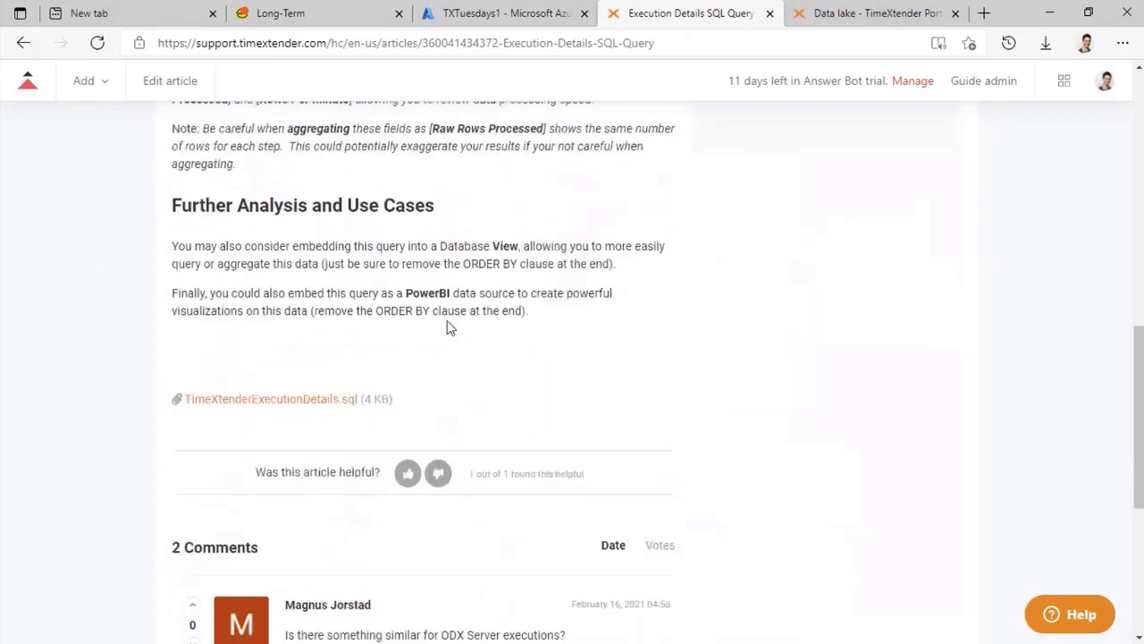
scroll(449, 324, down, 1)
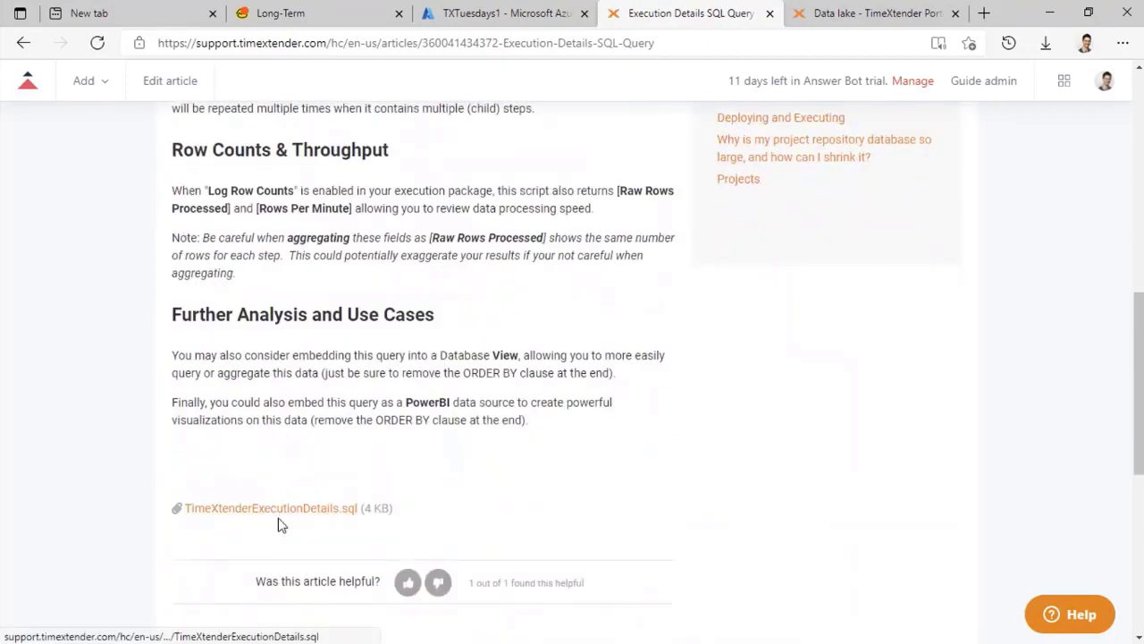
scroll(415, 454, up, 7)
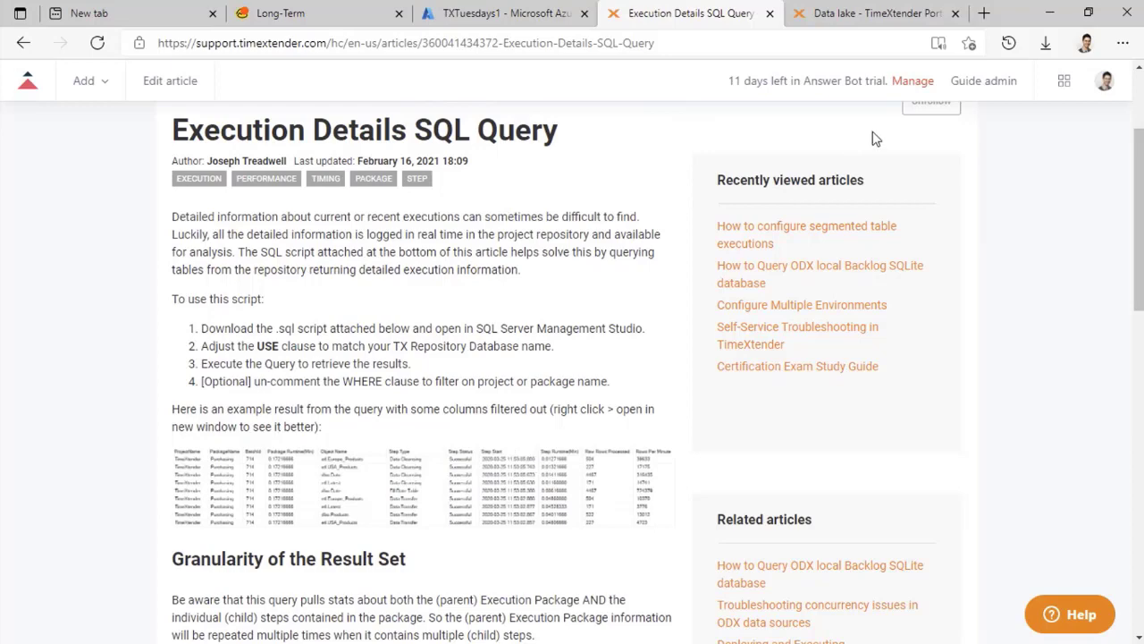
scroll(538, 403, up, 2)
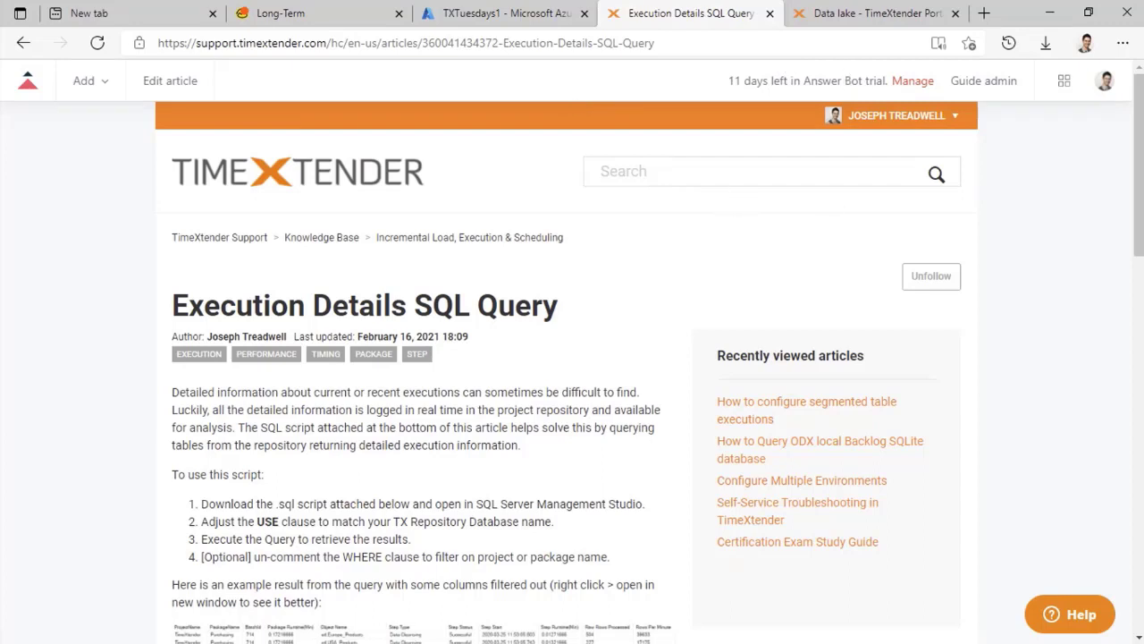
key(alt+Tab)
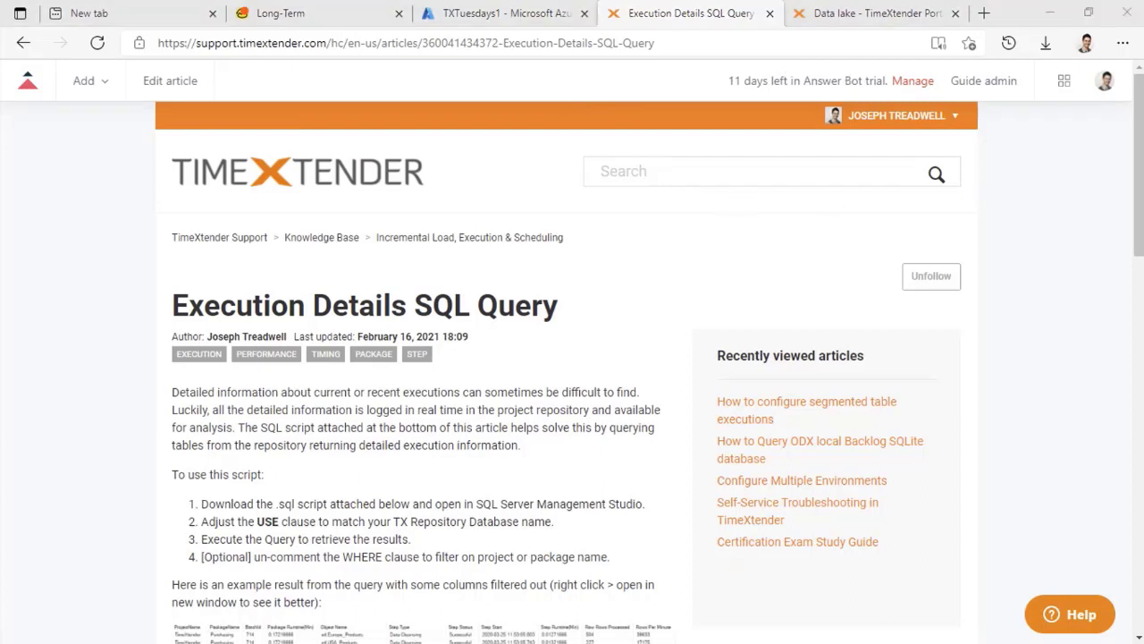